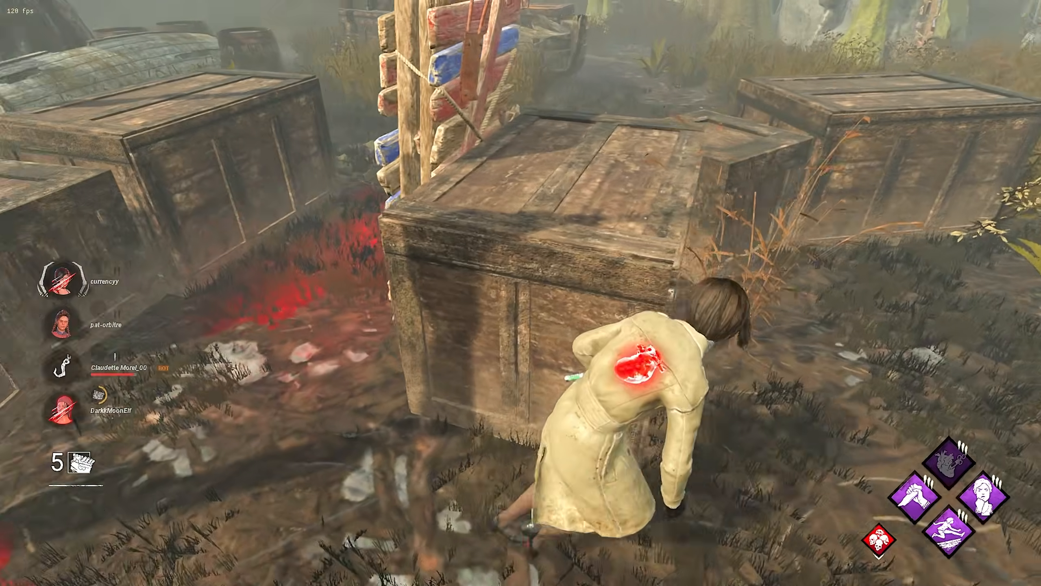
key("a")
key("w")
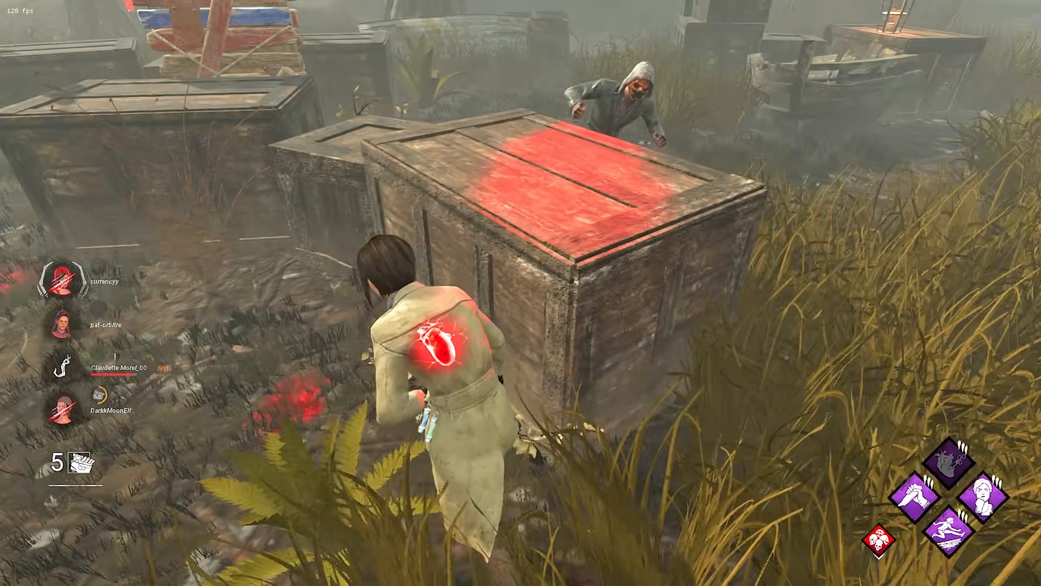
key("w")
key("a")
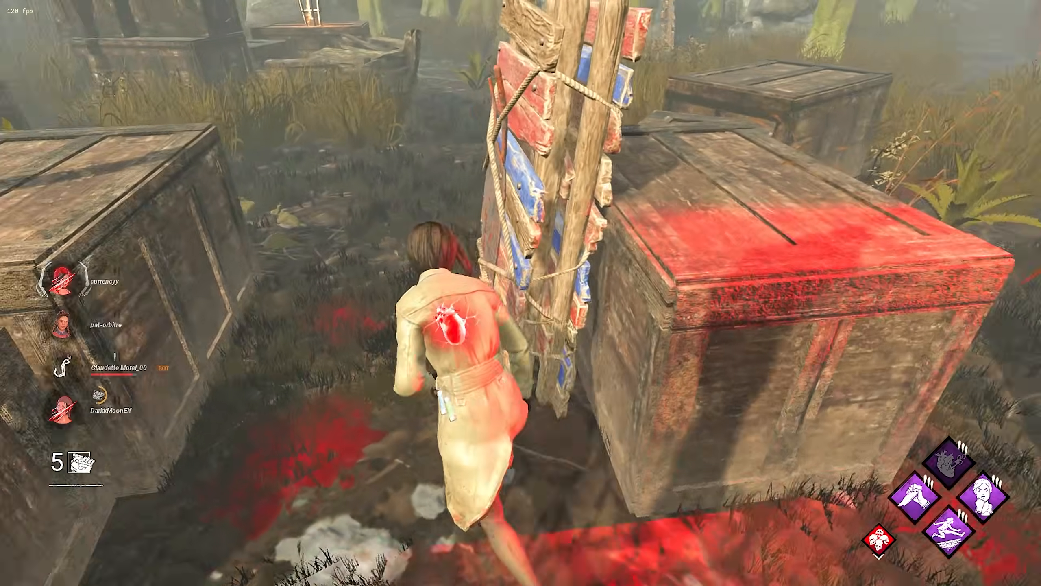
key("d")
key("w")
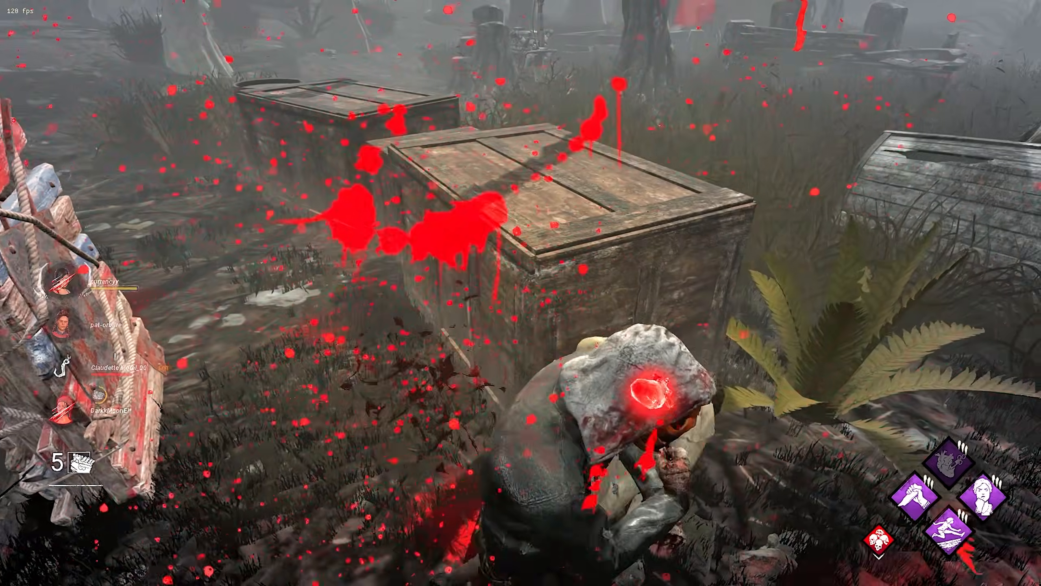
key("d")
key("w")
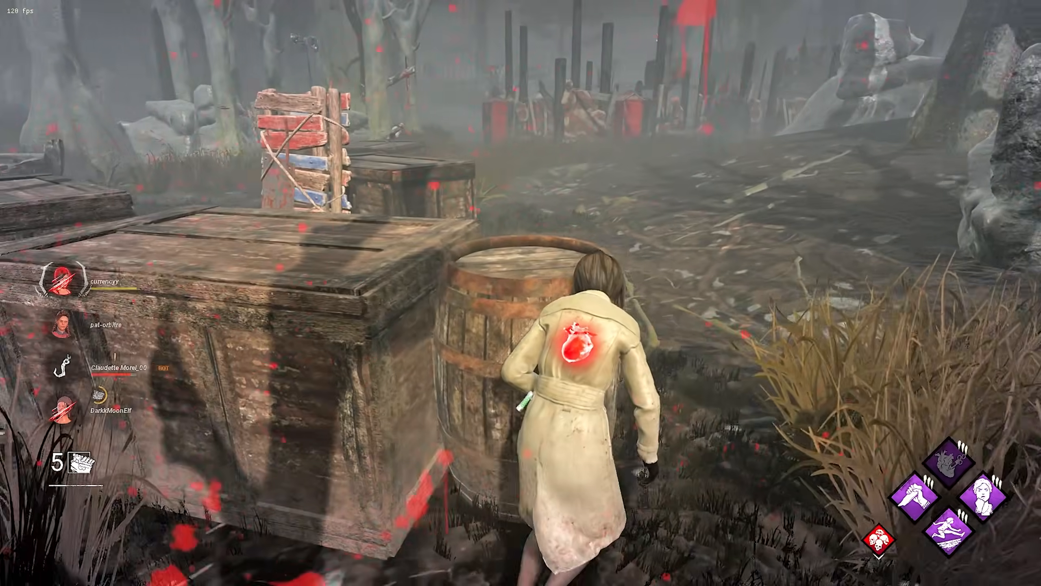
key("a")
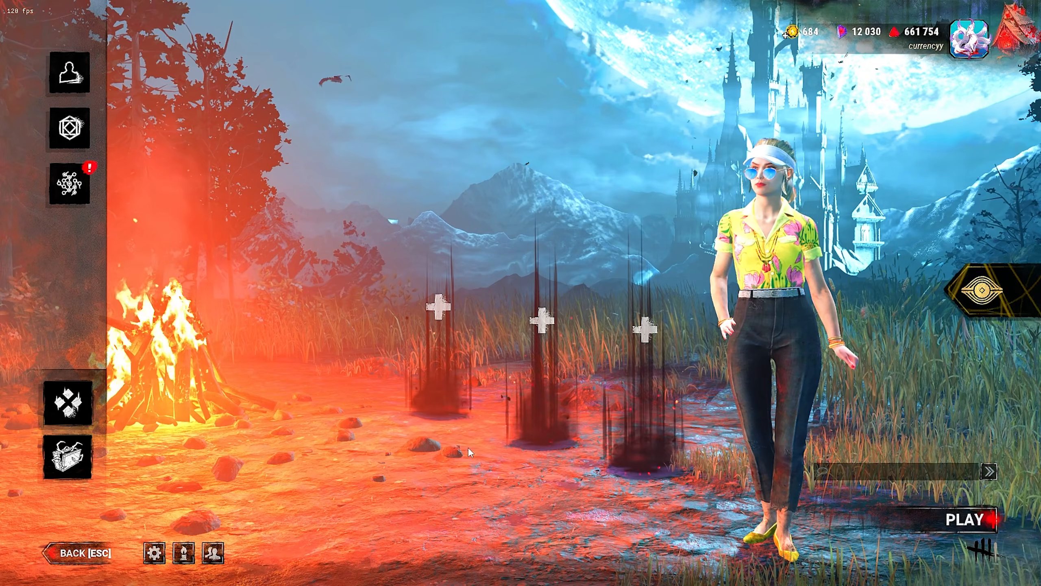
Review the Accessibility and Beta pages of the game settings
left_click(241, 37)
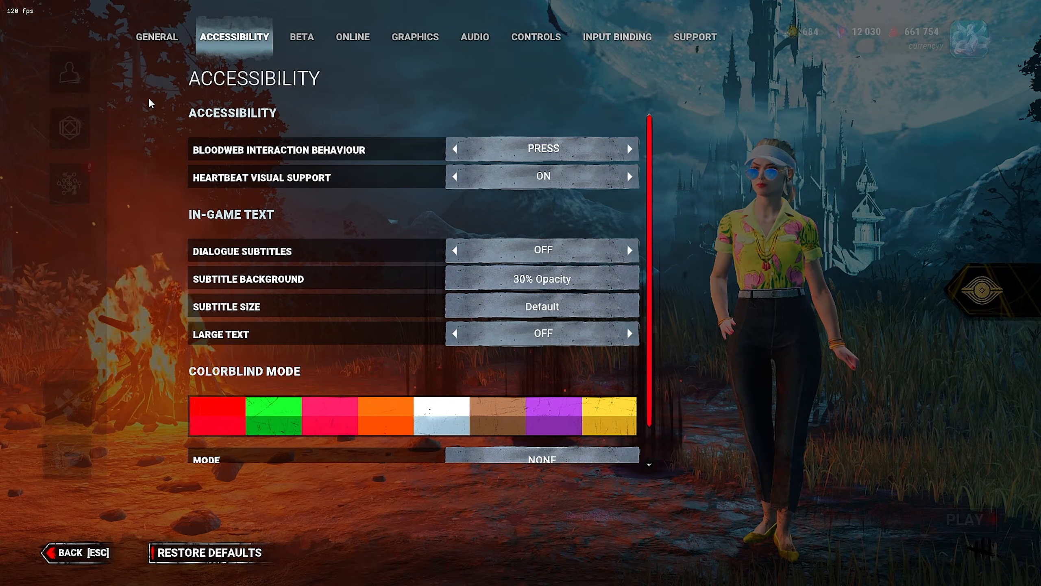
mouse_move(223, 183)
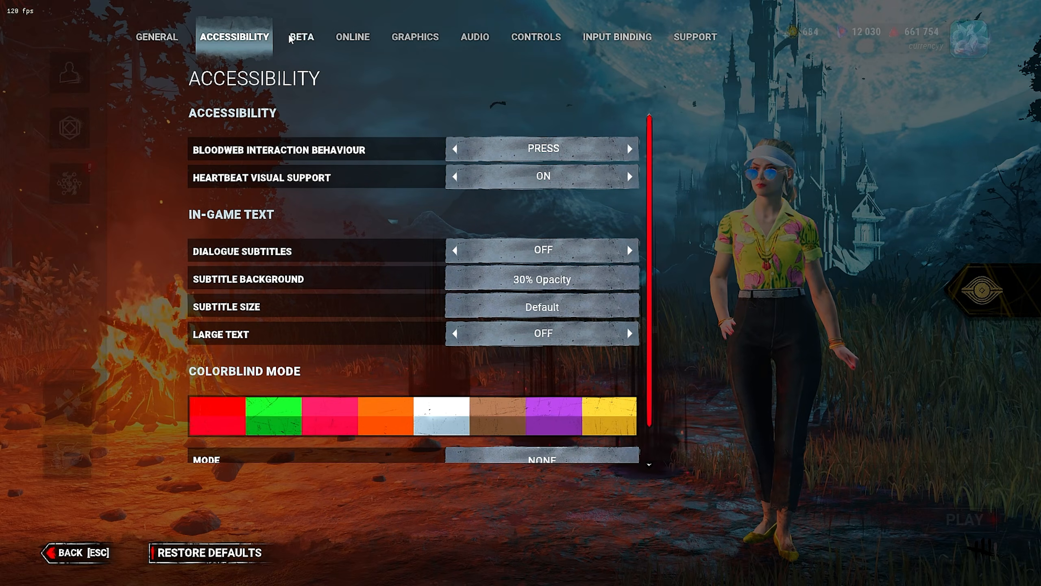
left_click(301, 39)
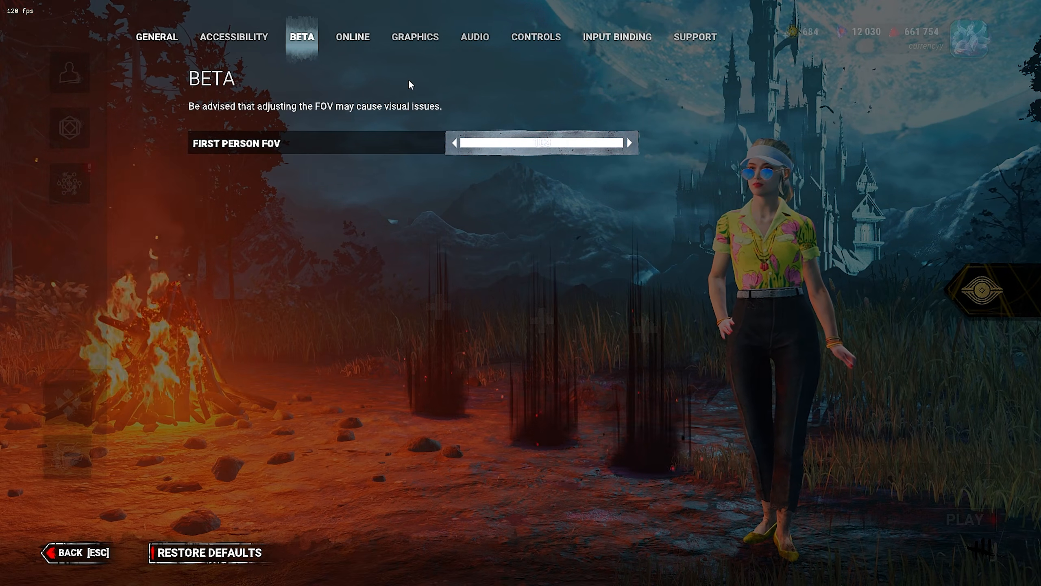
Open the Graphics settings and set the FPS limit to 120
left_click(414, 36)
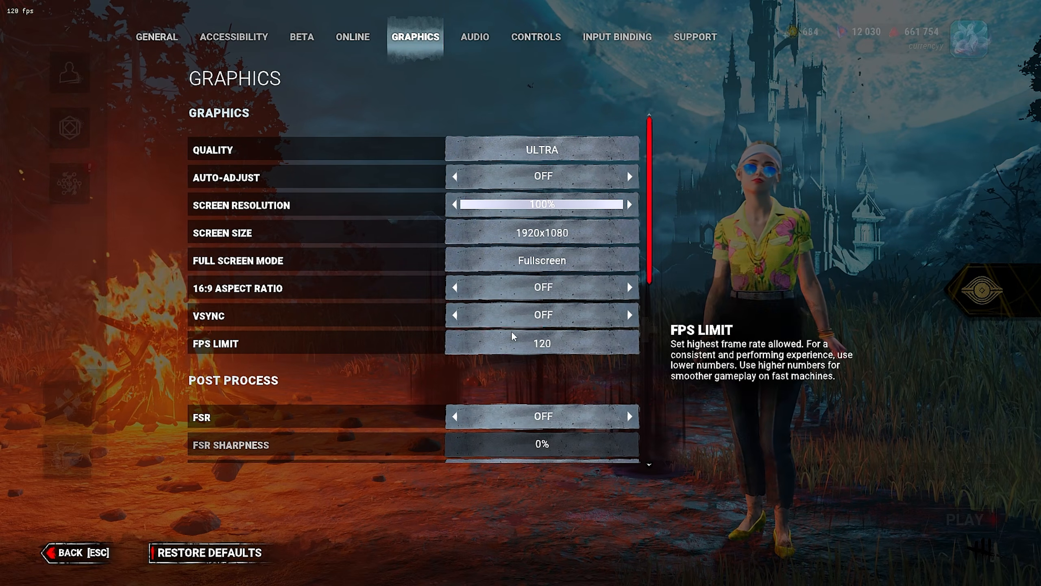
left_click(465, 344)
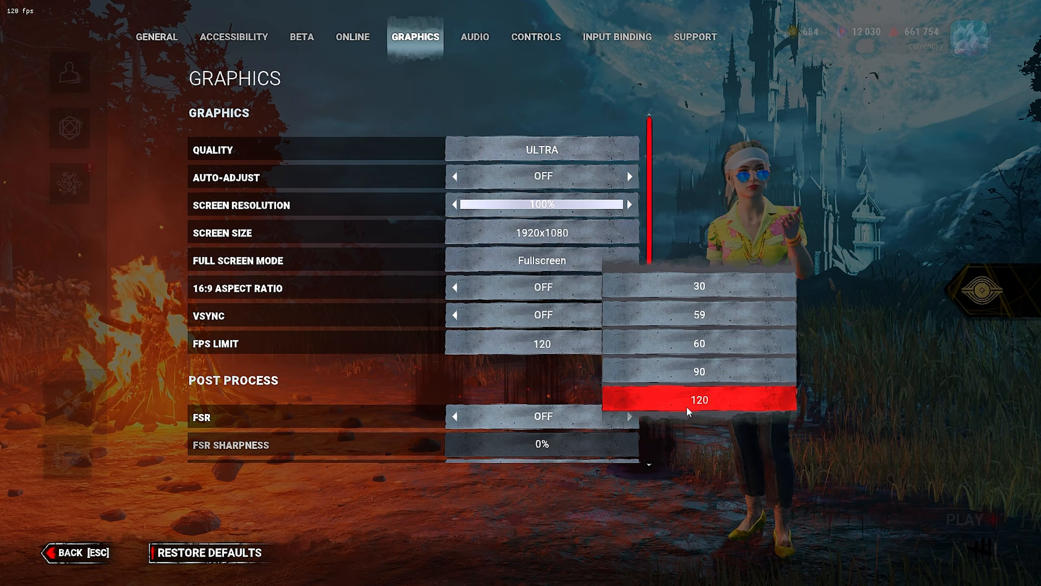
left_click(737, 409)
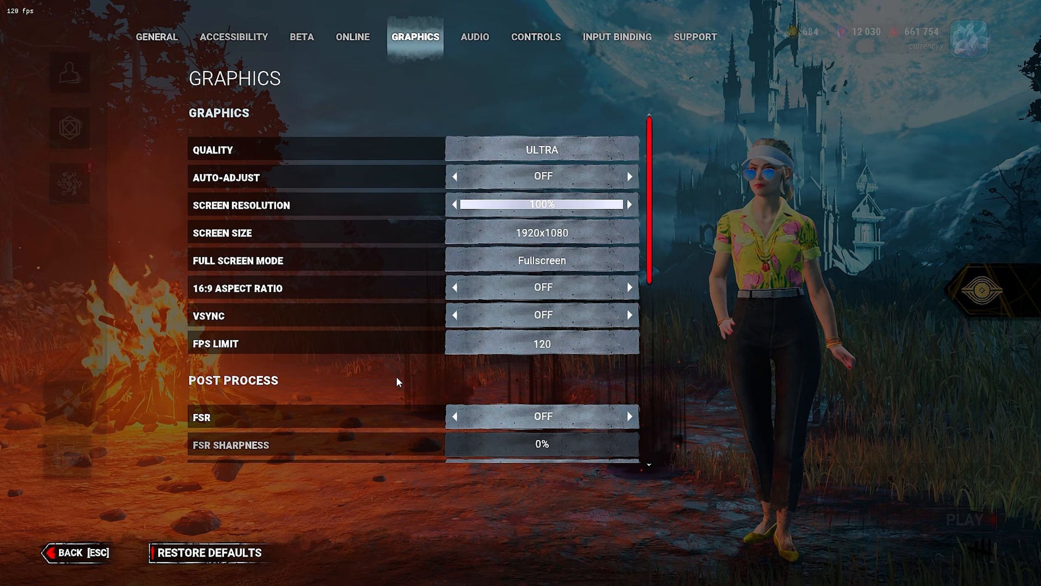
Examine the post-process and UI/HUD graphics settings
scroll(398, 376, "down", 3)
scroll(309, 282, "down", 3)
scroll(439, 214, "up", 2)
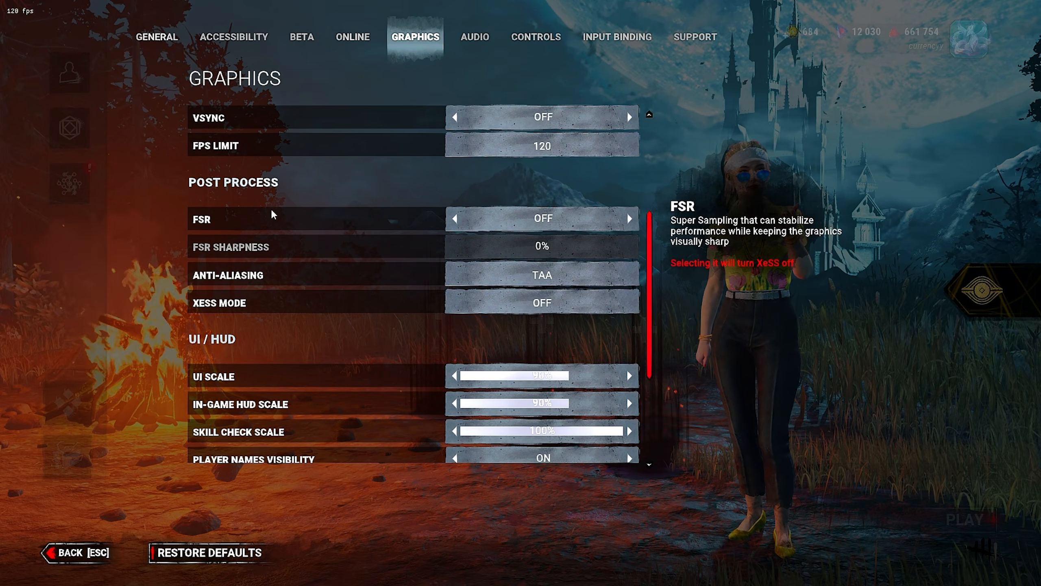
scroll(369, 229, "up", 5)
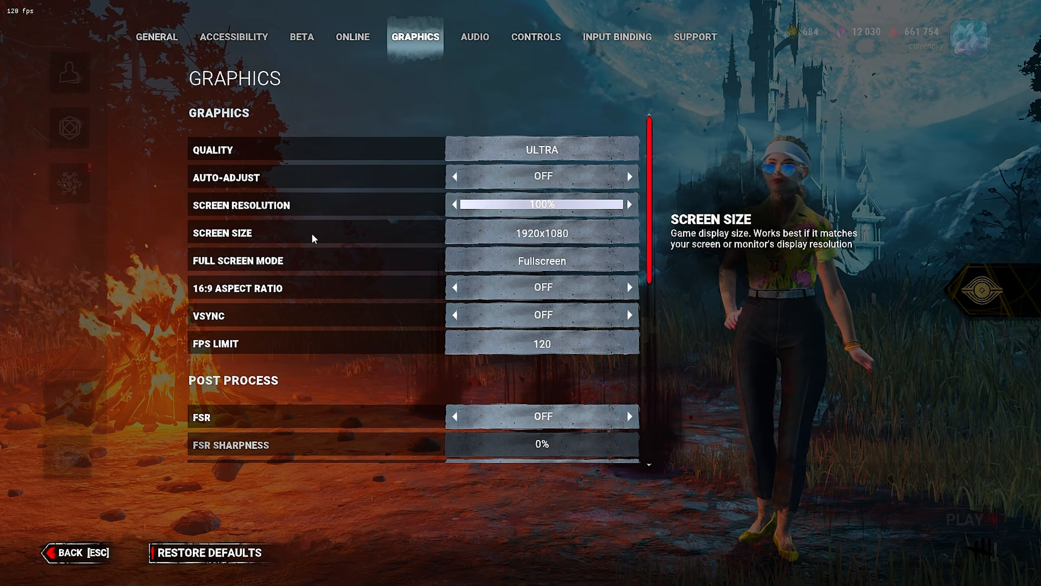
scroll(324, 246, "down", 3)
scroll(333, 259, "down", 1)
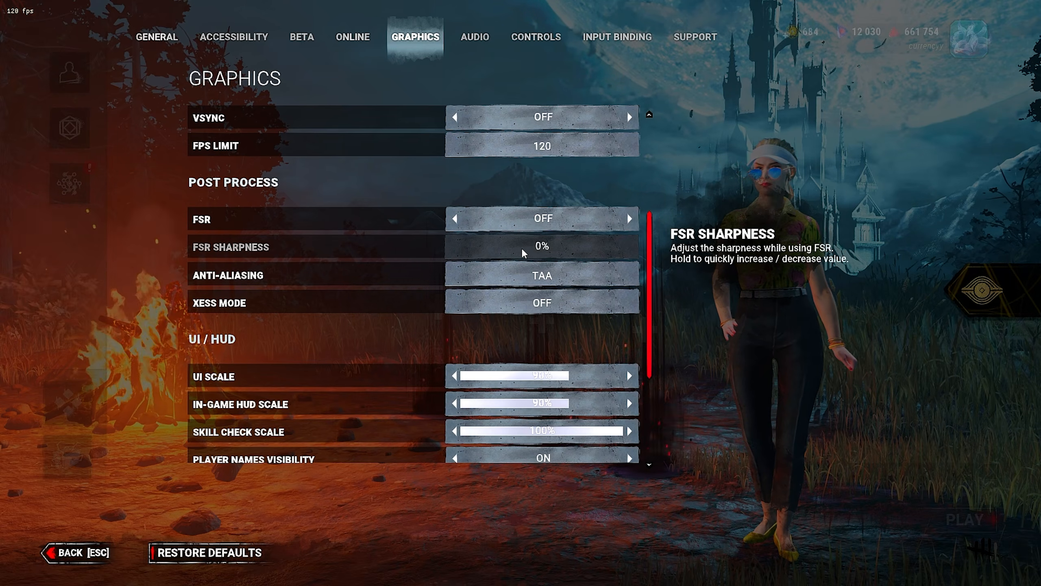
Review the Controls settings and the survivor input bindings
left_click(536, 36)
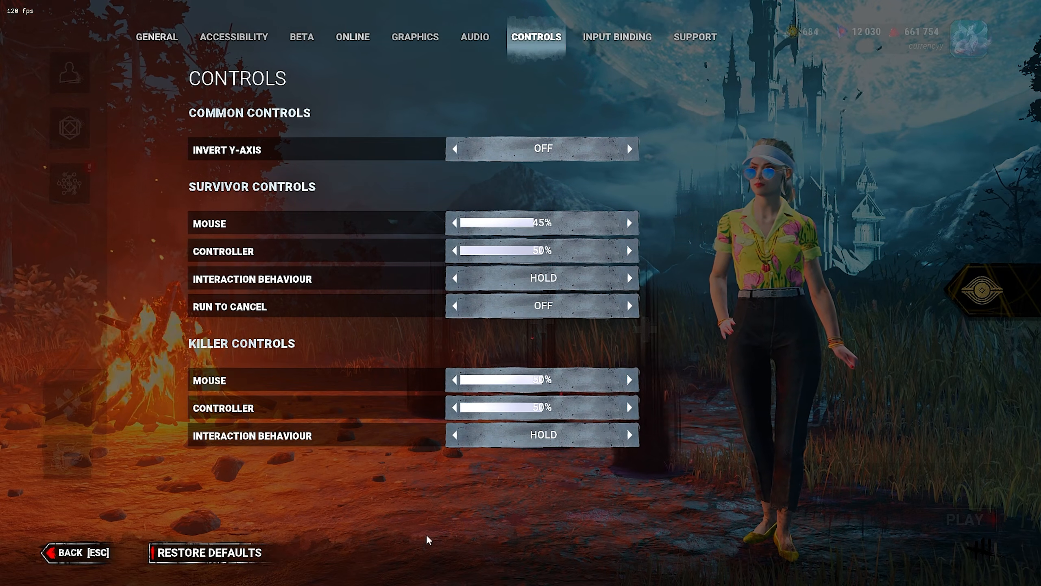
left_click(639, 40)
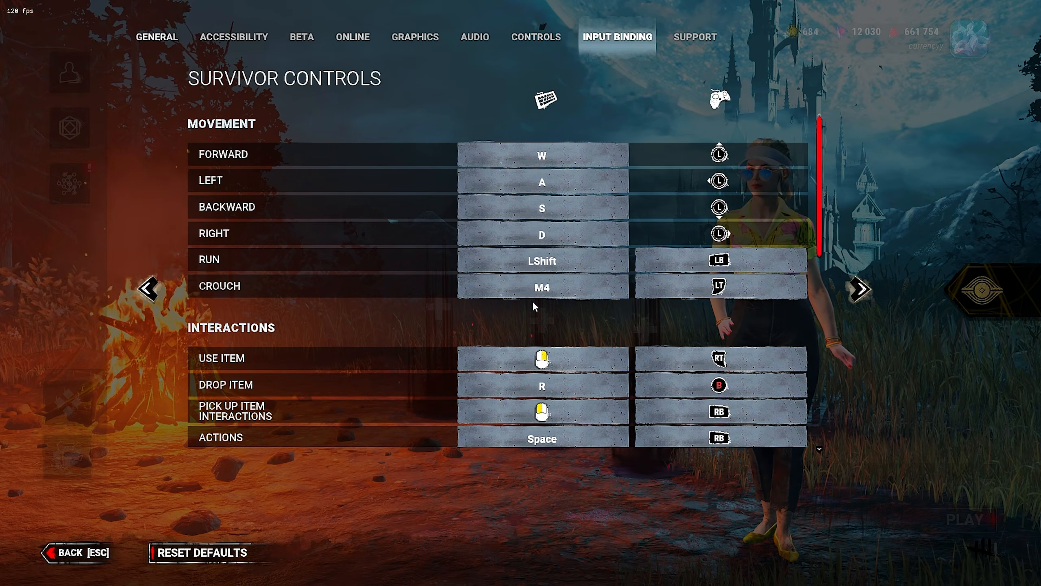
scroll(143, 325, "down", 5)
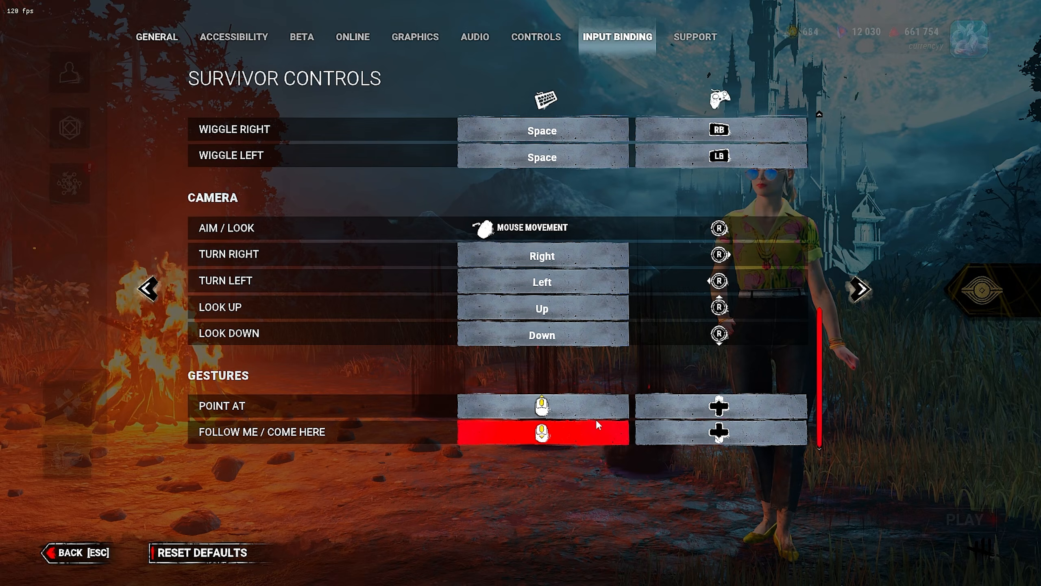
scroll(343, 389, "up", 2)
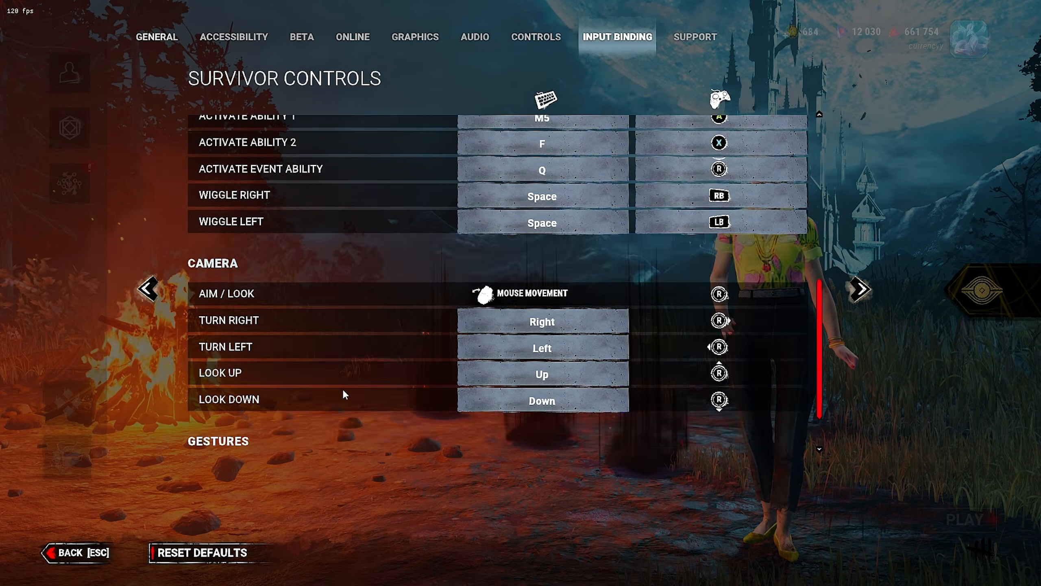
scroll(344, 391, "up", 10)
scroll(346, 392, "down", 6)
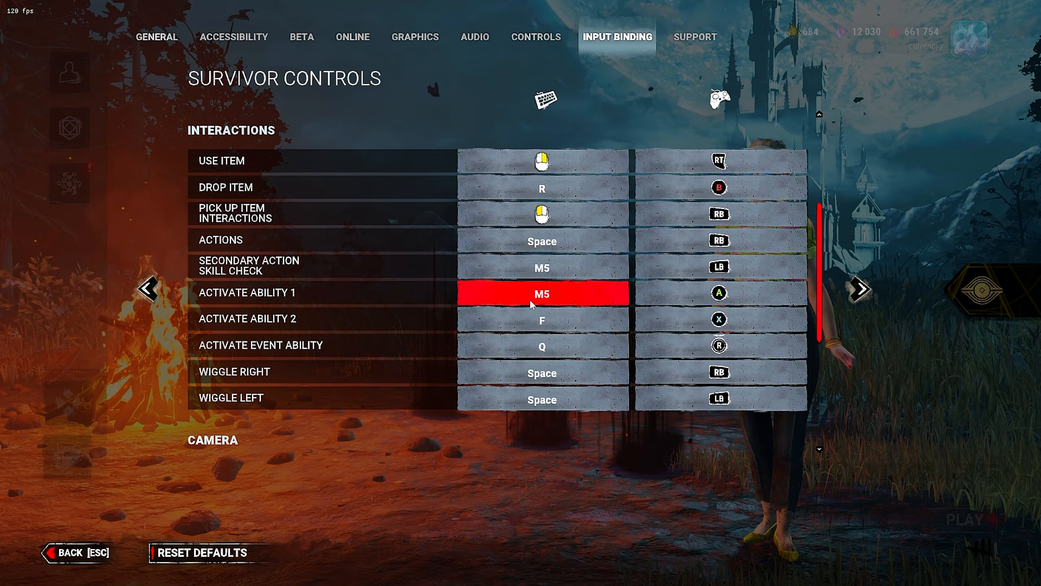
scroll(530, 299, "up", 5)
Leave the game and search Windows for nvidia
key("Escape")
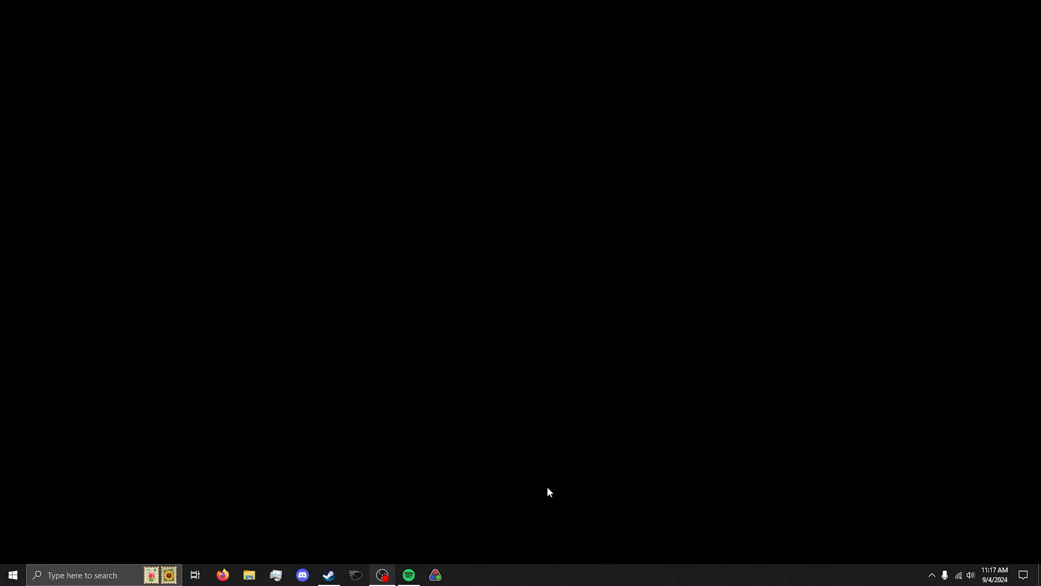
left_click(932, 575)
left_click(115, 574)
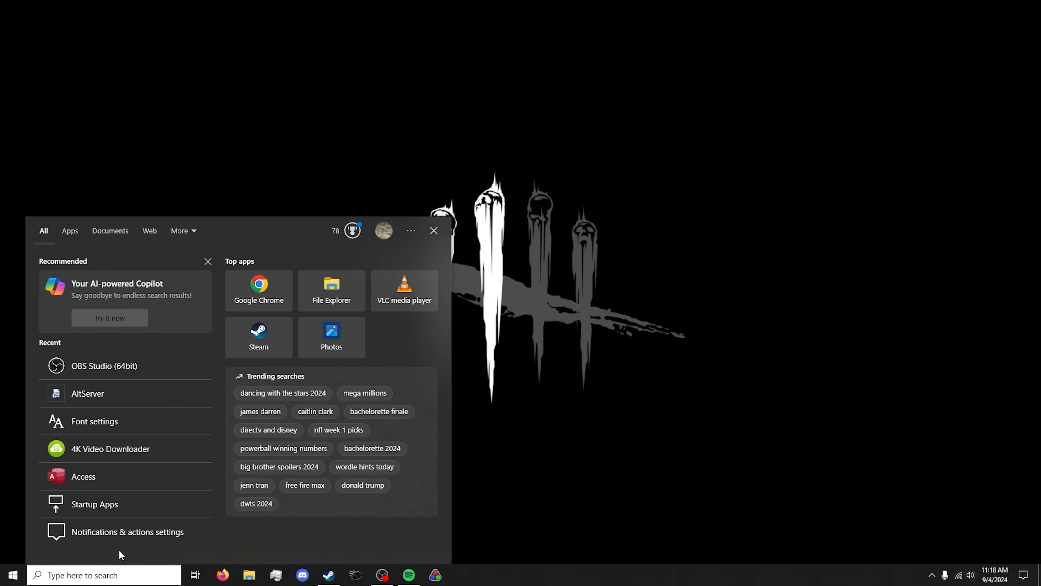
type("m")
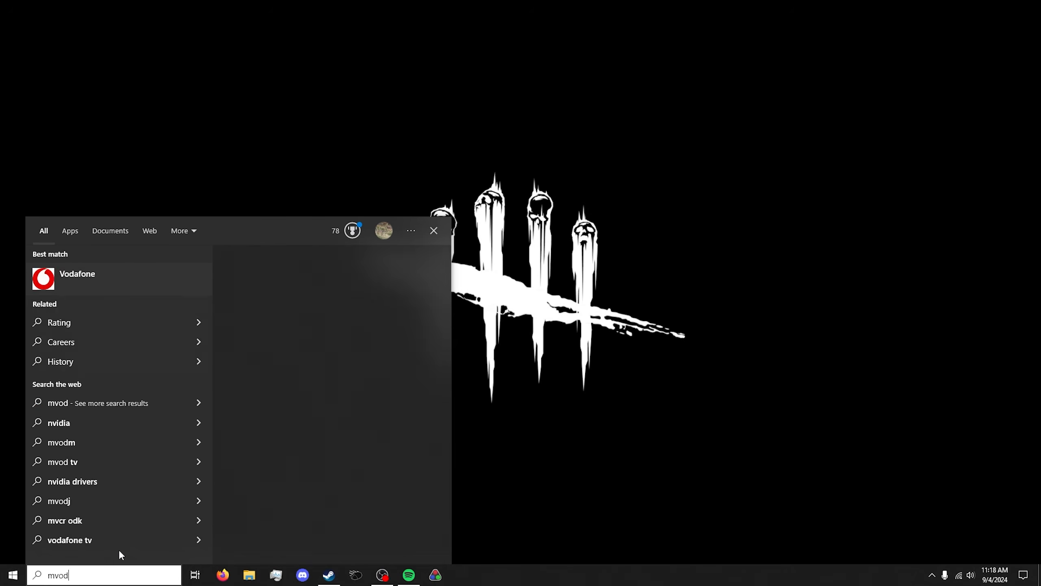
key("BackSpace")
type("nvidia")
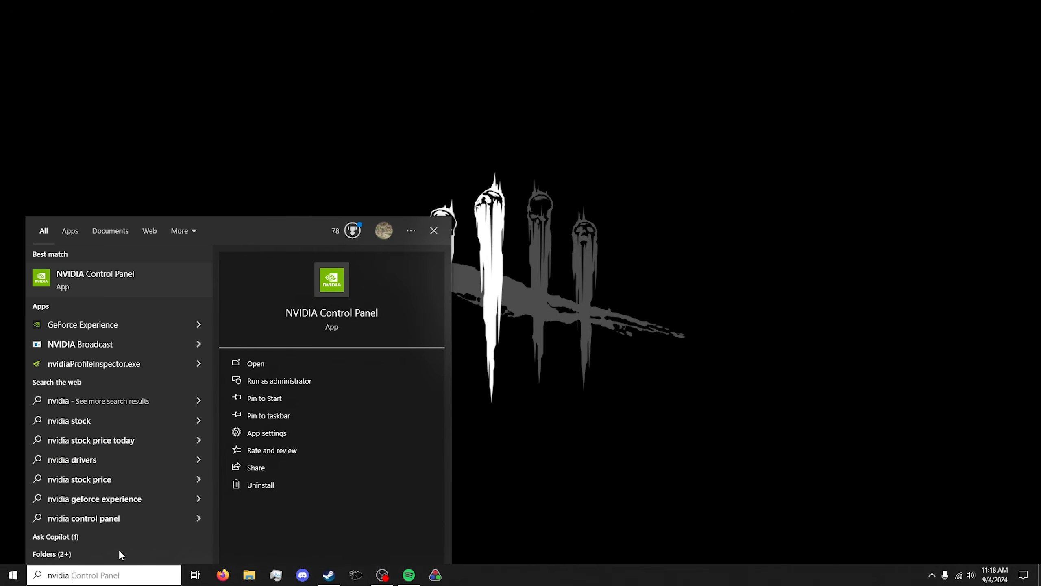
key("BackSpace")
key("BackSpace")
key("BackSpace")
key("BackSpace")
key("BackSpace")
key("BackSpace")
key("BackSpace")
type("windwos")
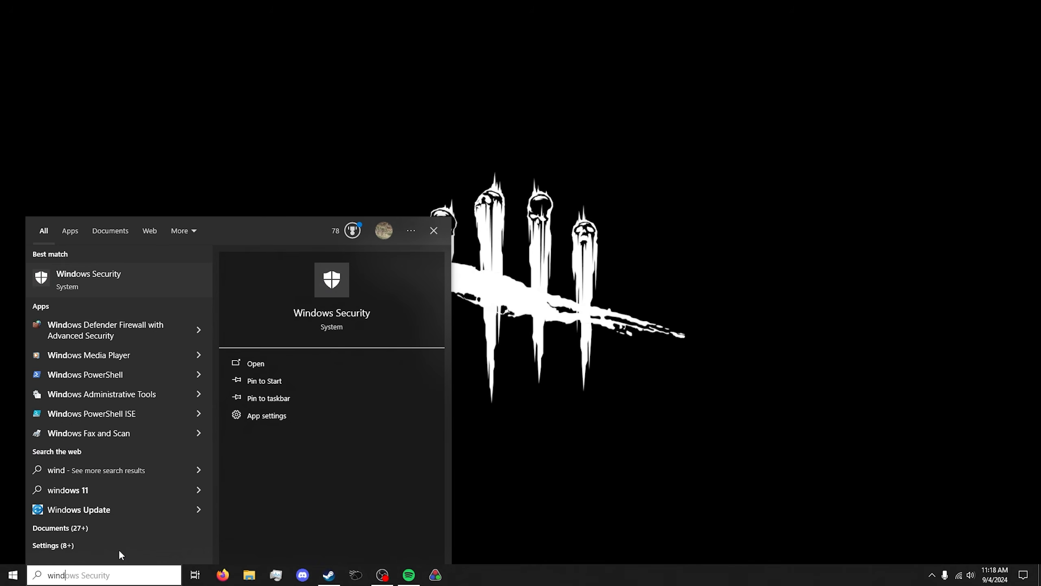
type(" store")
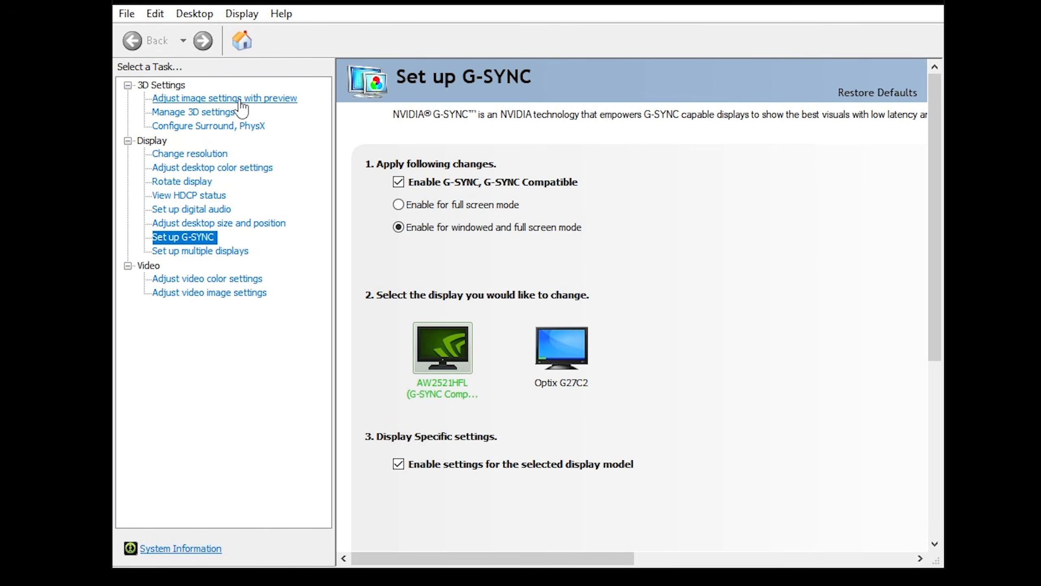
In Manage 3D Settings' program settings, select Dead by Daylight (deadbydaylight.exe) as the program to customize
left_click(267, 101)
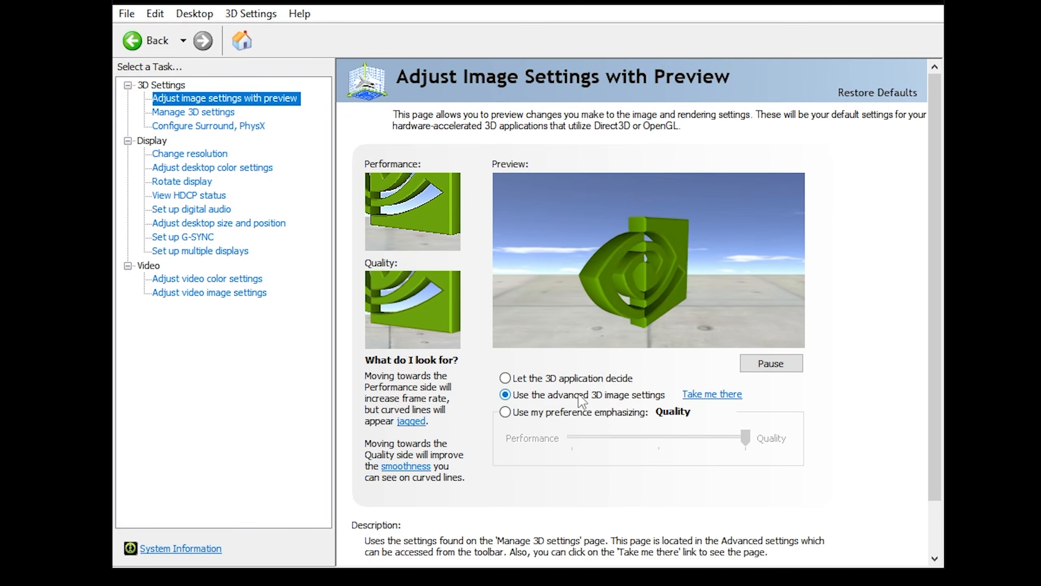
left_click(190, 114)
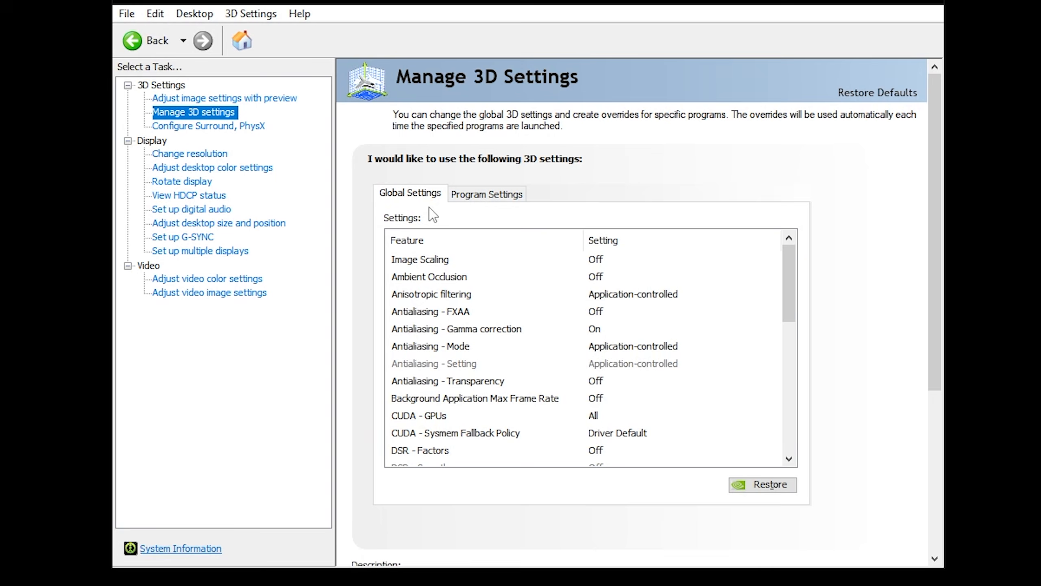
left_click(478, 196)
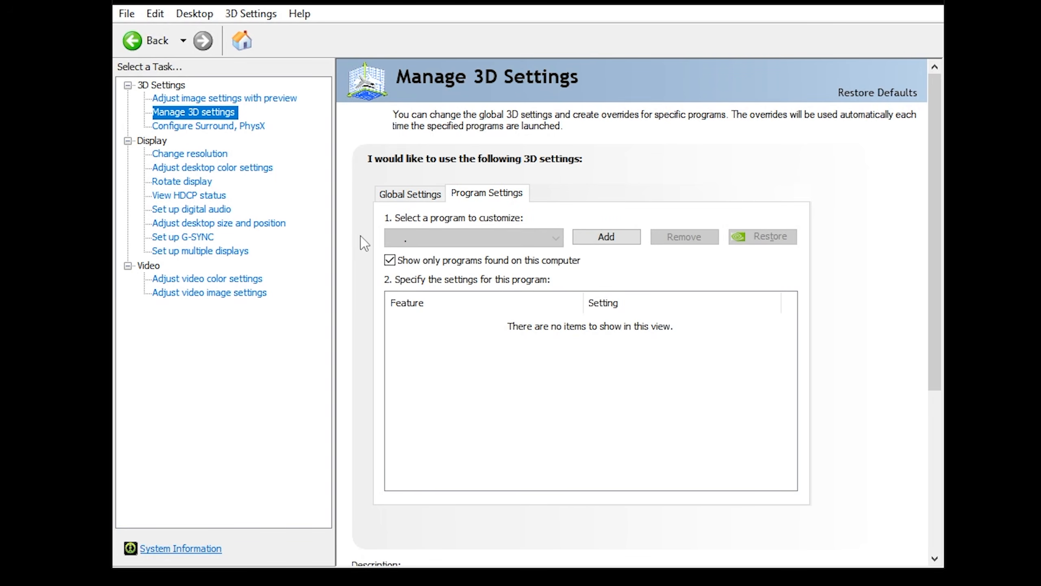
left_click(434, 241)
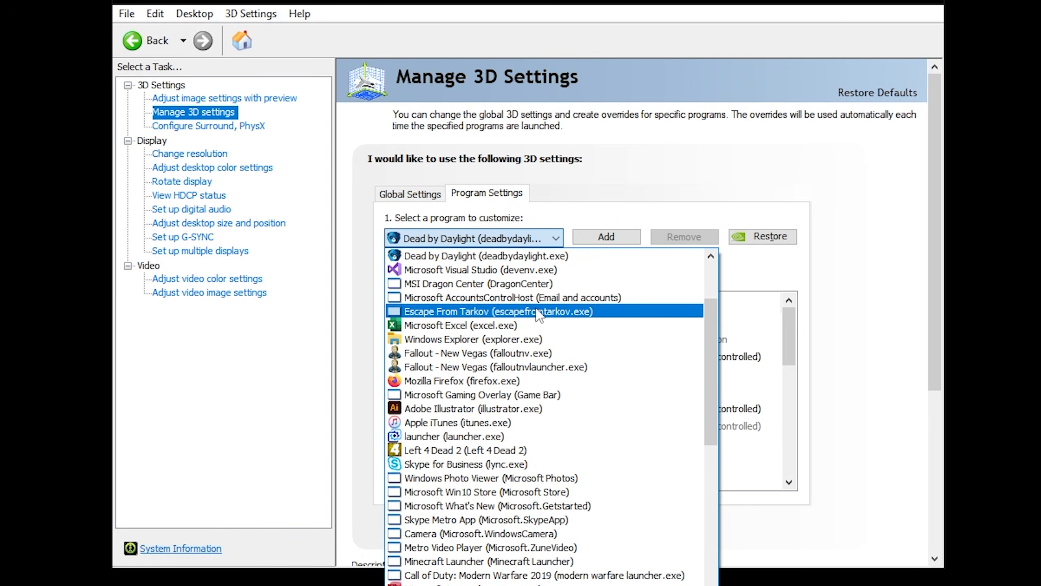
left_click_drag(714, 347, 715, 252)
left_click(555, 238)
Start adding a program and browse to the Program Files (x86)\Steam\steamapps\common folder
left_click(602, 237)
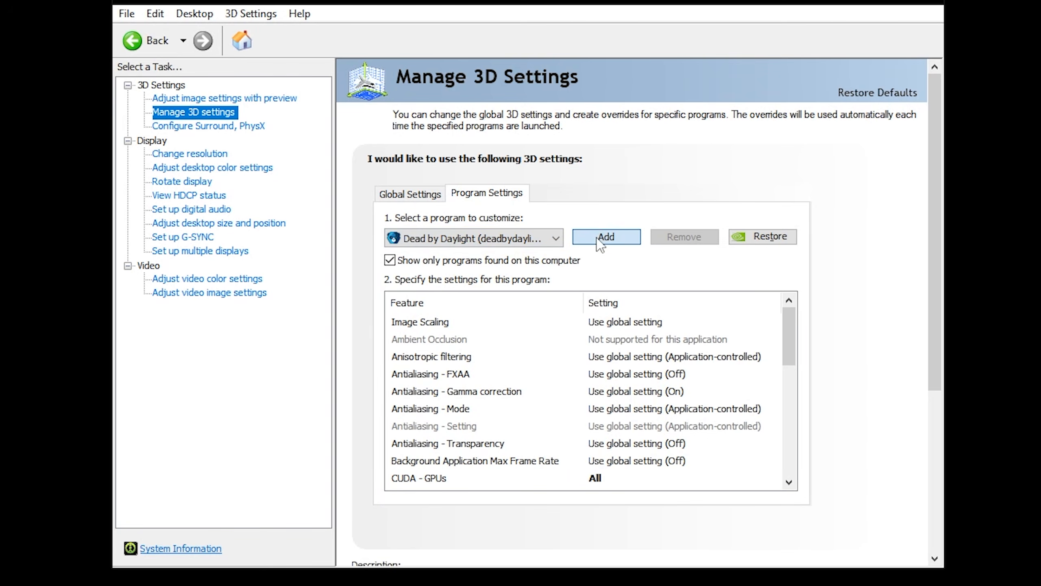
left_click(680, 435)
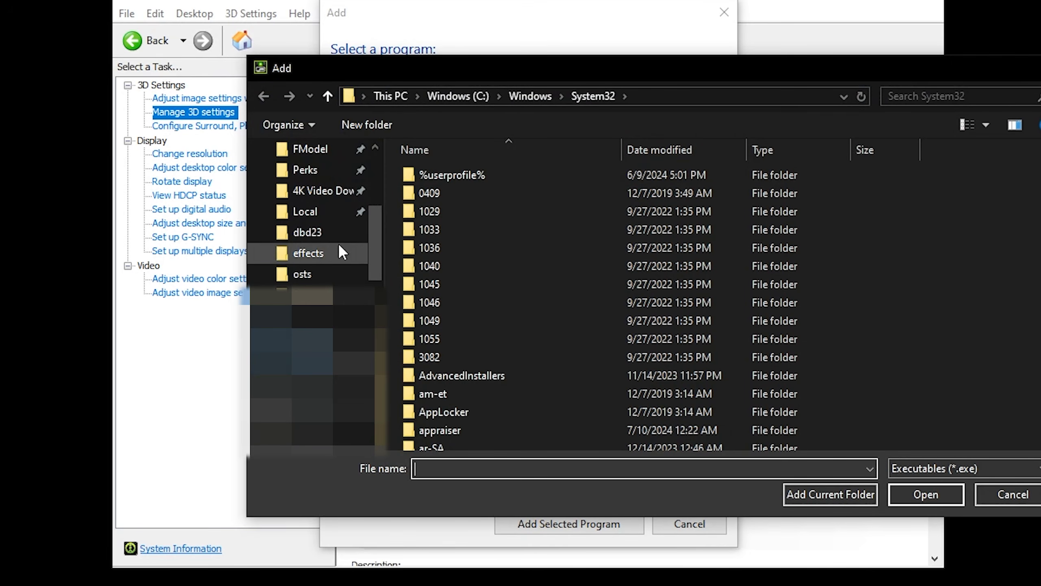
scroll(334, 243, "up", 3)
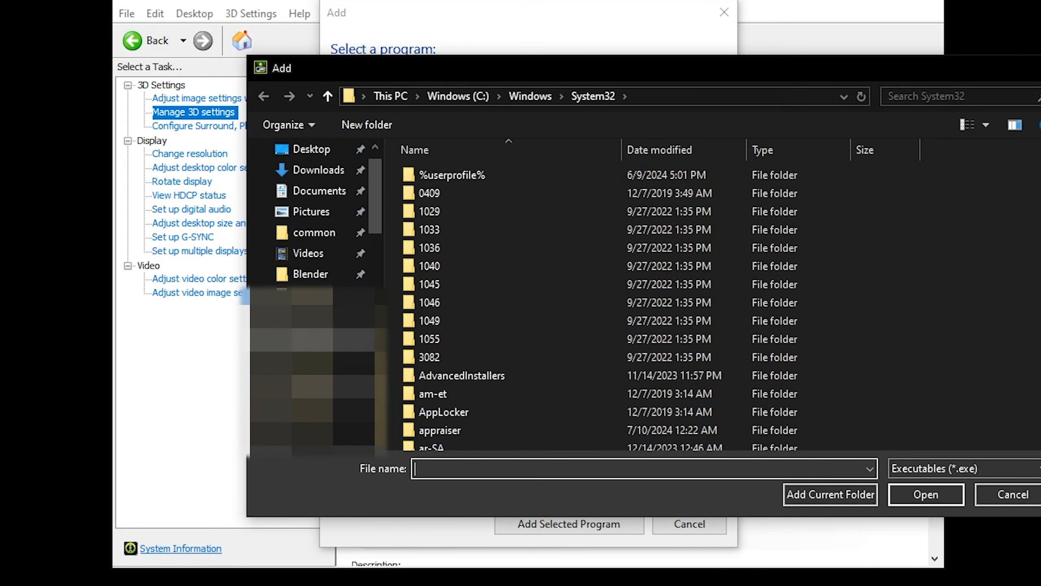
left_click(334, 236)
left_click(458, 98)
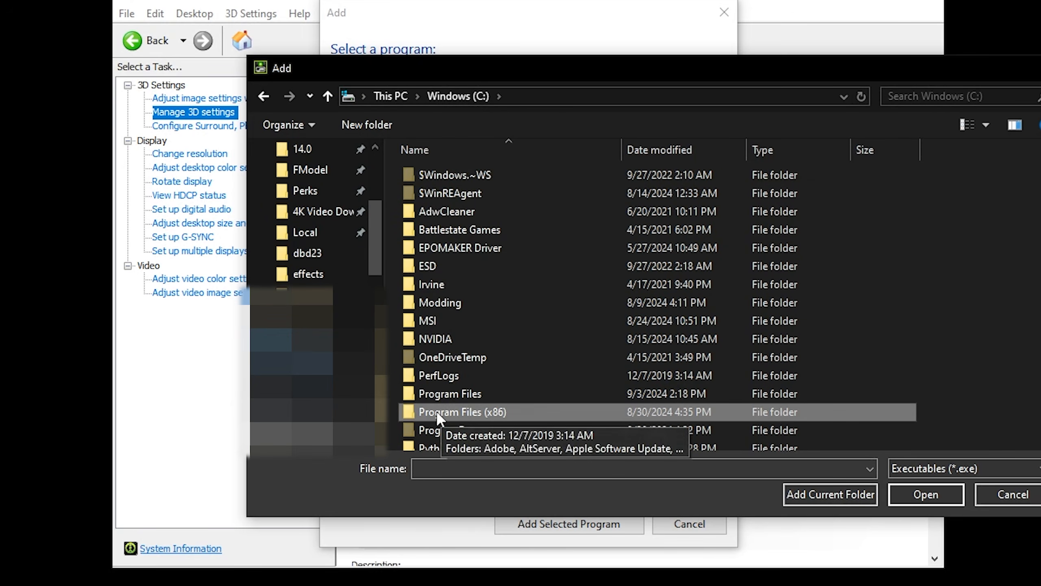
double_click(513, 411)
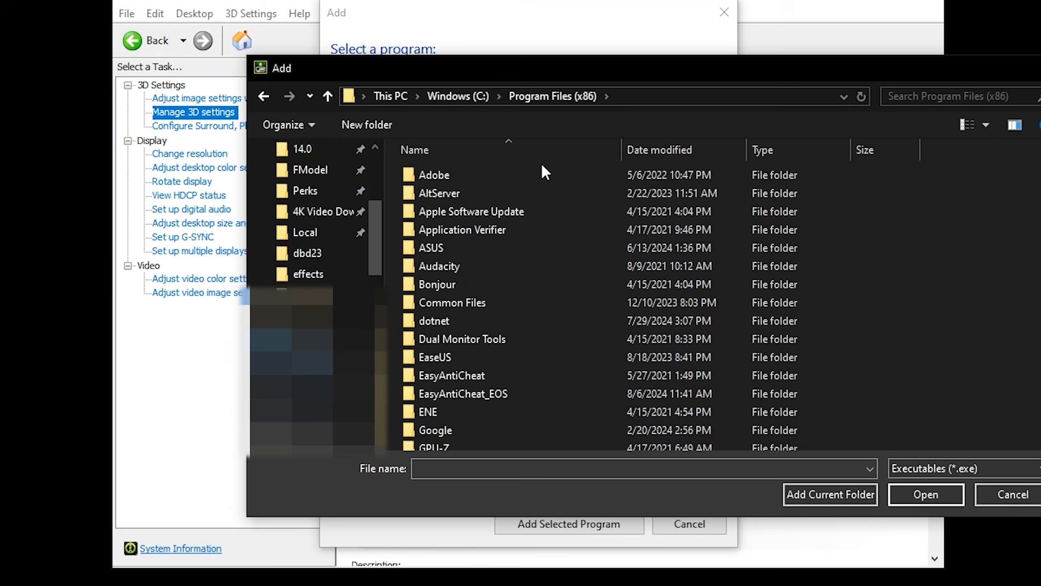
scroll(516, 313, "down", 10)
scroll(479, 302, "down", 4)
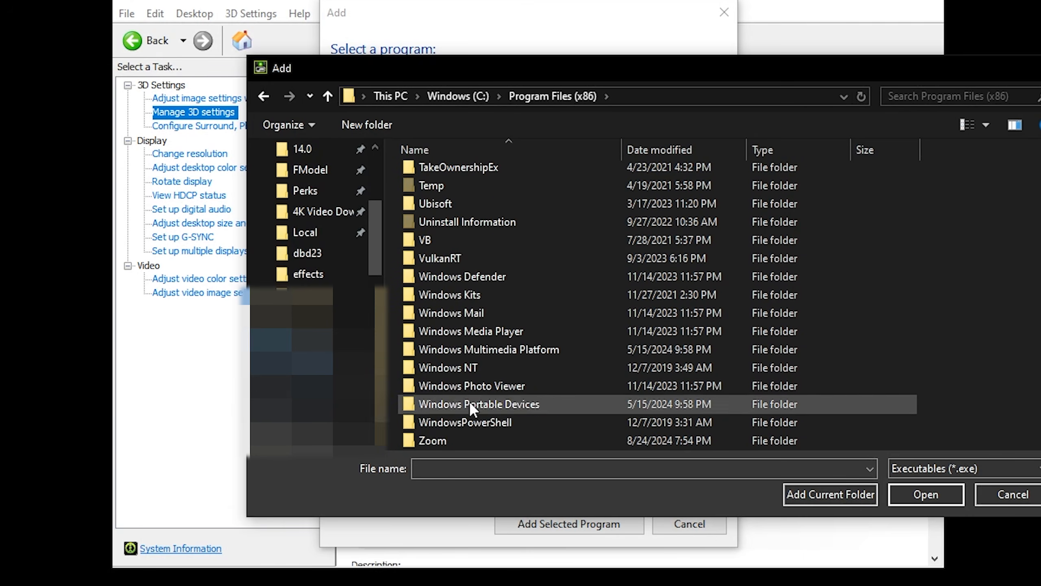
scroll(485, 194, "up", 1)
double_click(480, 189)
scroll(453, 450, "down", 1)
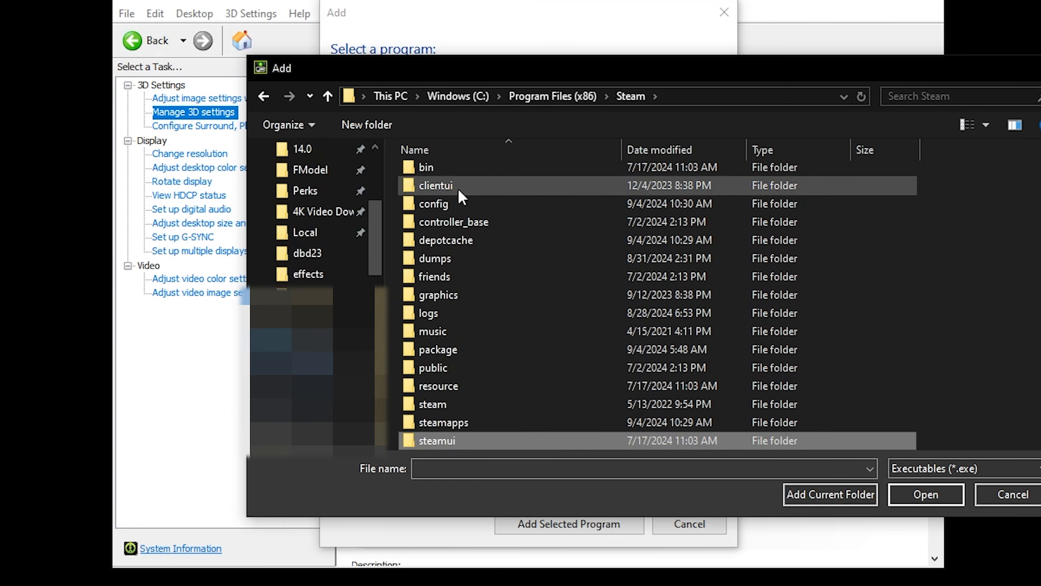
scroll(458, 393, "down", 2)
double_click(467, 364)
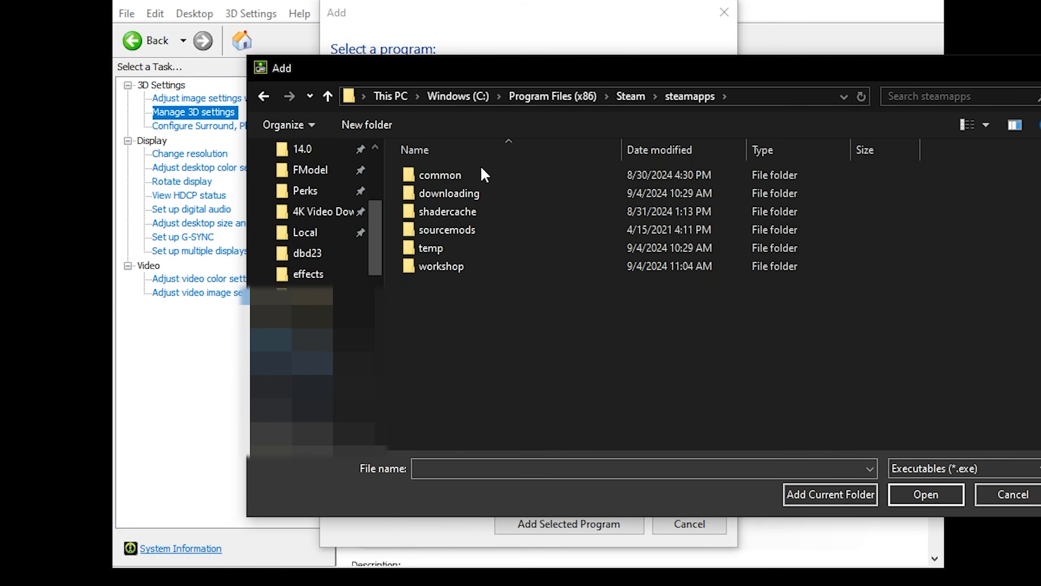
double_click(480, 168)
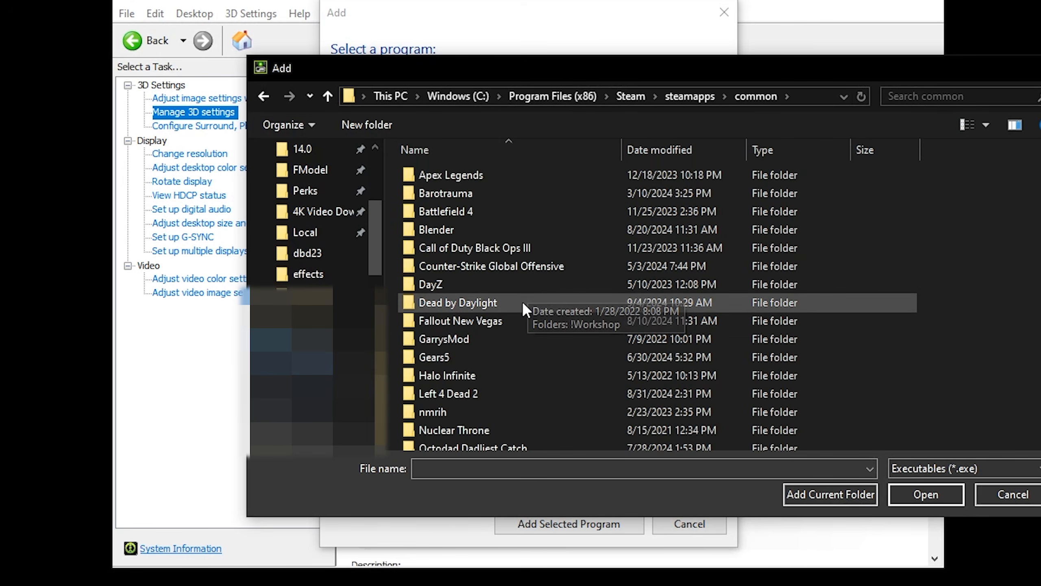
Add DeadByDaylight-Win64-Shipping.exe from Dead by Daylight\DeadByDaylight\Binaries\Win64 as the program to customize
double_click(522, 304)
double_click(471, 176)
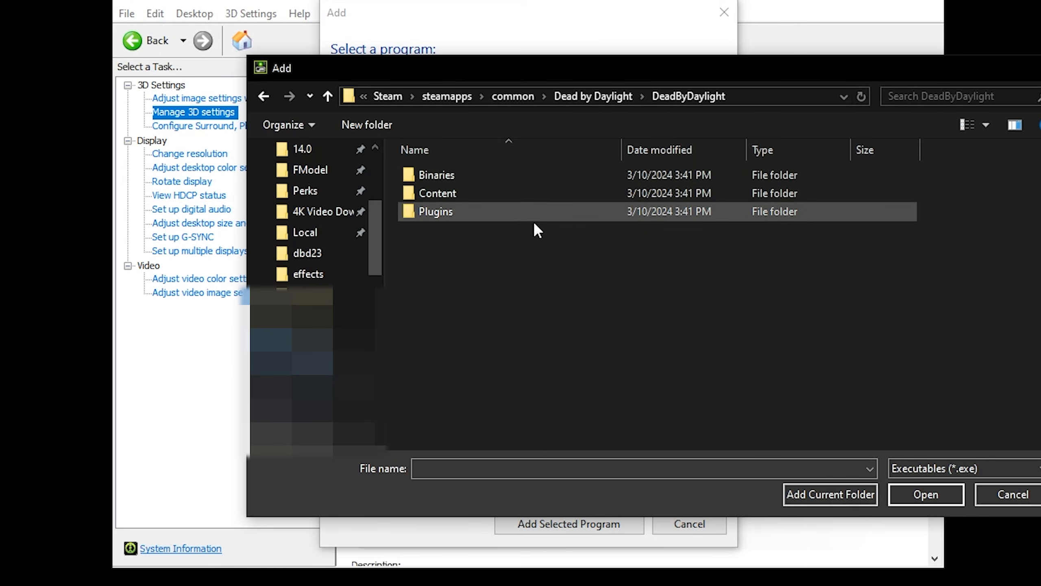
double_click(434, 177)
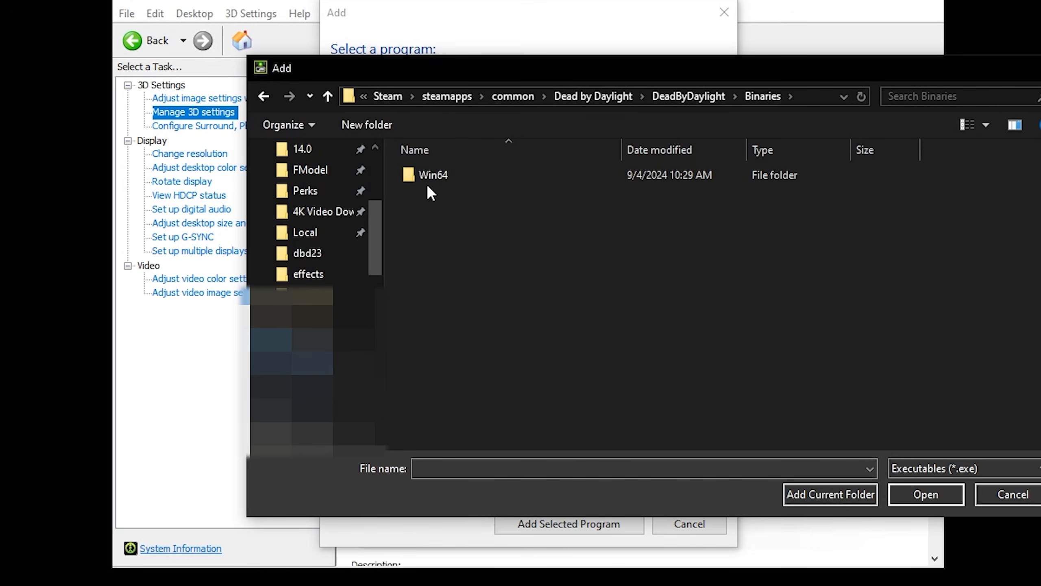
double_click(428, 179)
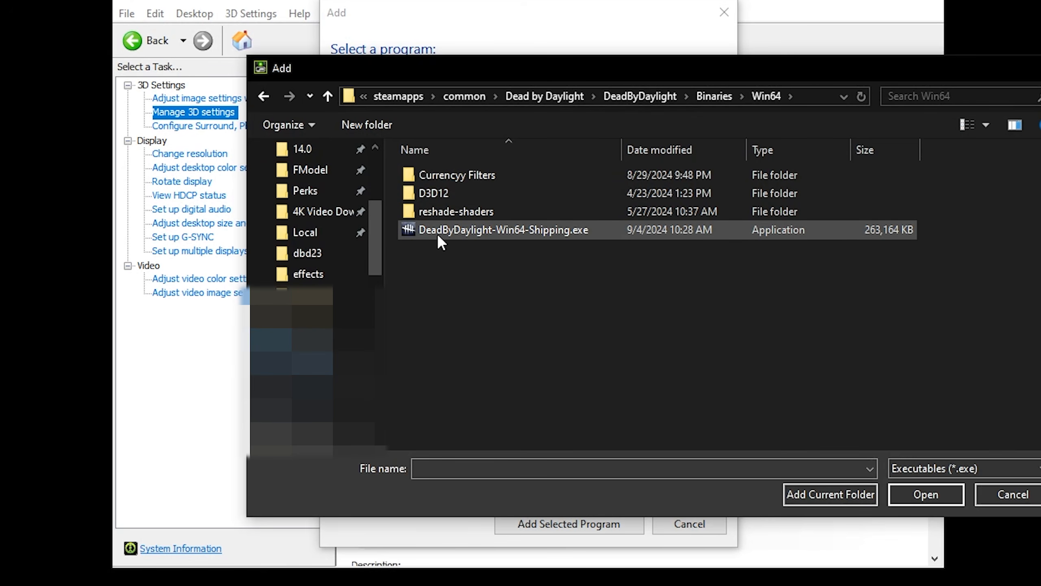
double_click(551, 233)
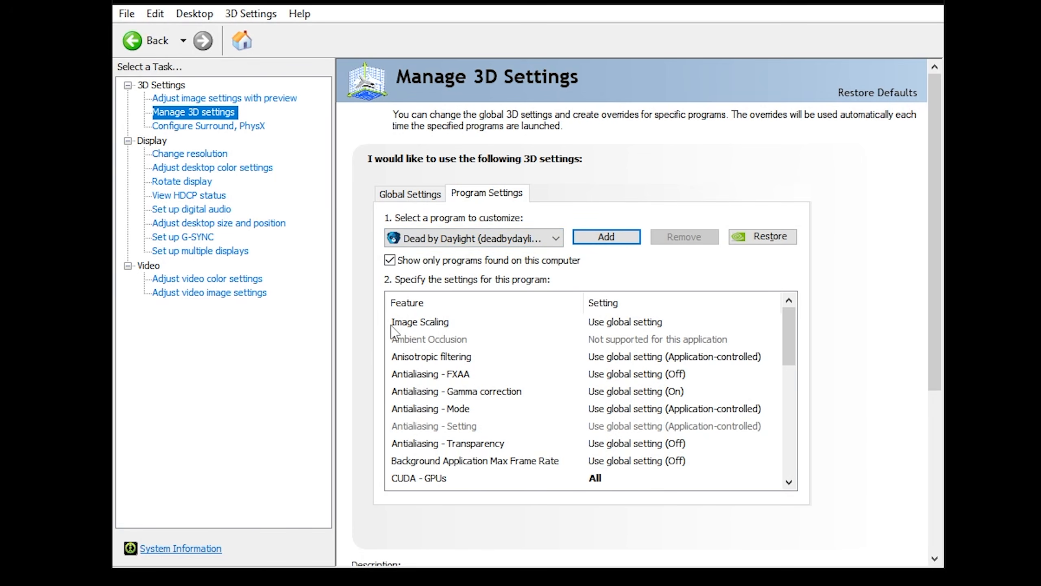
Open the Image Scaling option, then set Low Latency Mode to On for the game
left_click(635, 323)
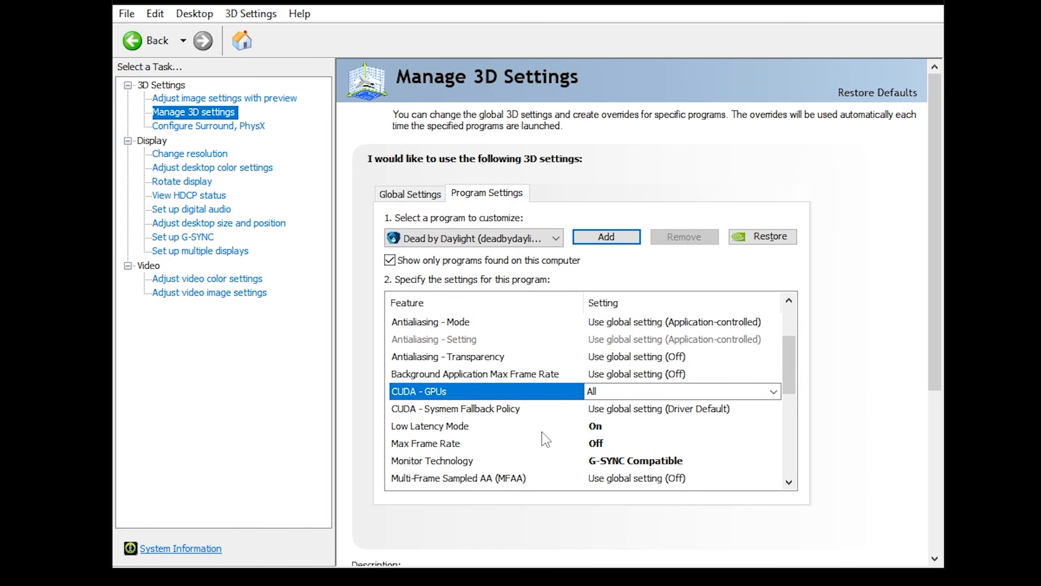
left_click(607, 428)
left_click(607, 428)
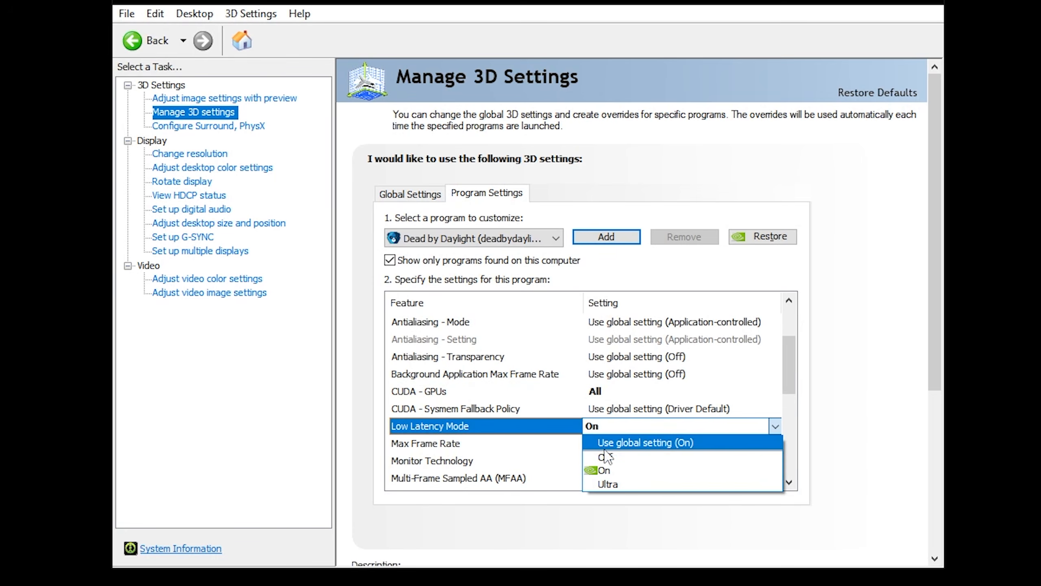
left_click(620, 472)
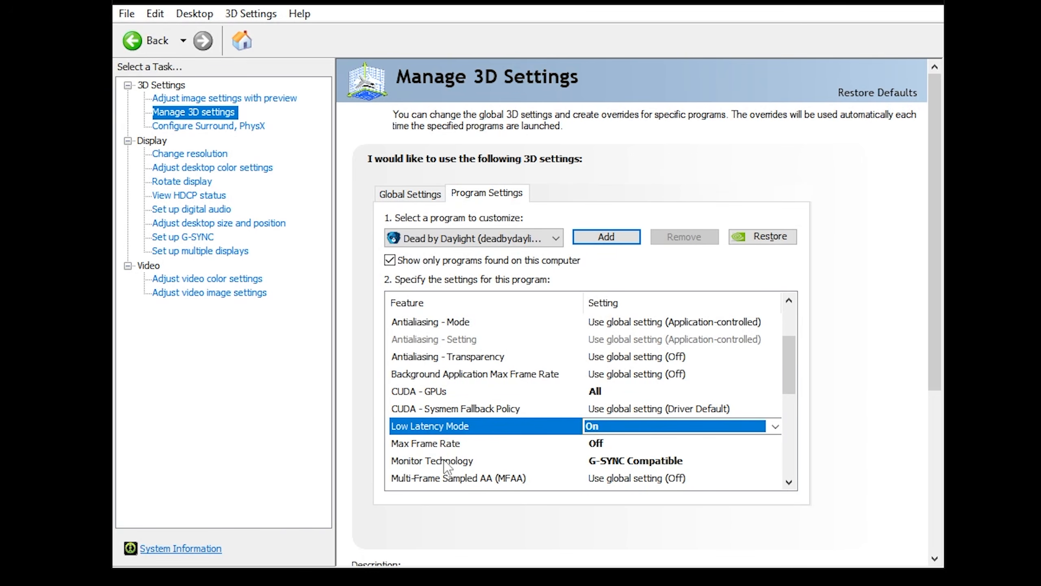
Try turning Max Frame Rate on with a 20 FPS limit
left_click(599, 444)
left_click(609, 444)
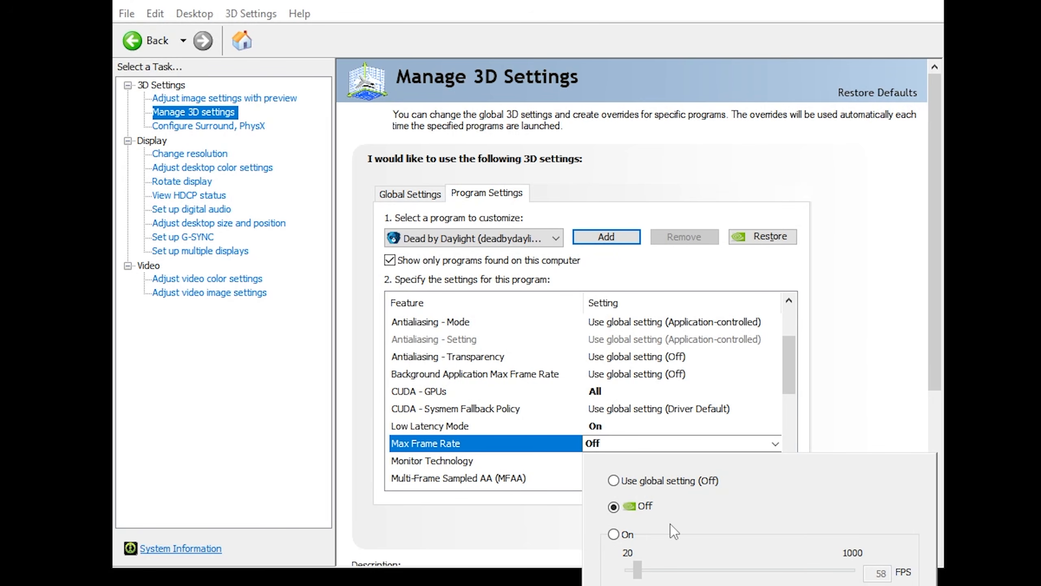
left_click(623, 535)
mouse_move(647, 574)
left_mouse_down()
mouse_move(686, 574)
mouse_move(627, 574)
left_mouse_up()
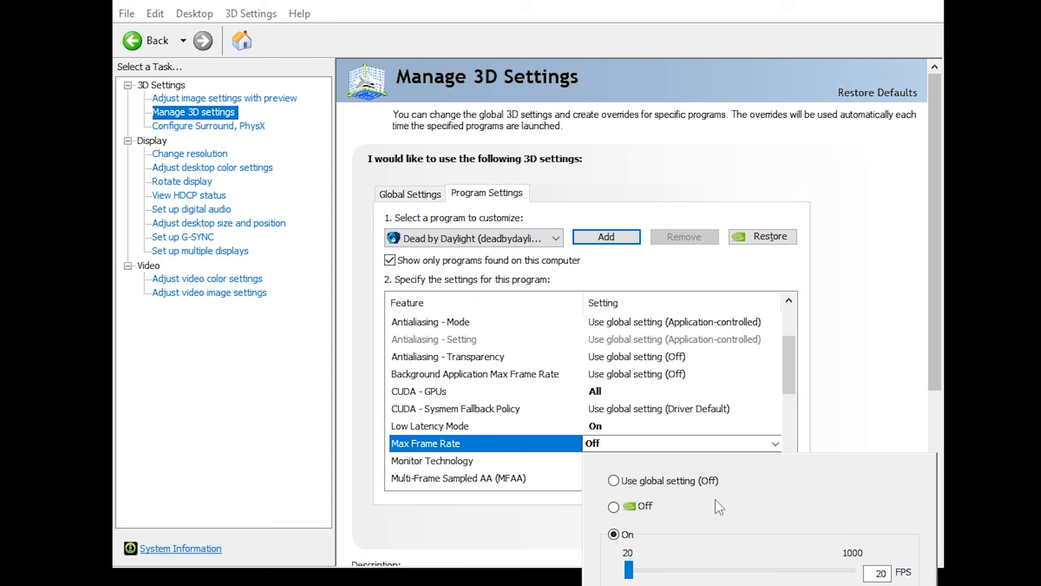
scroll(783, 392, "down", 1)
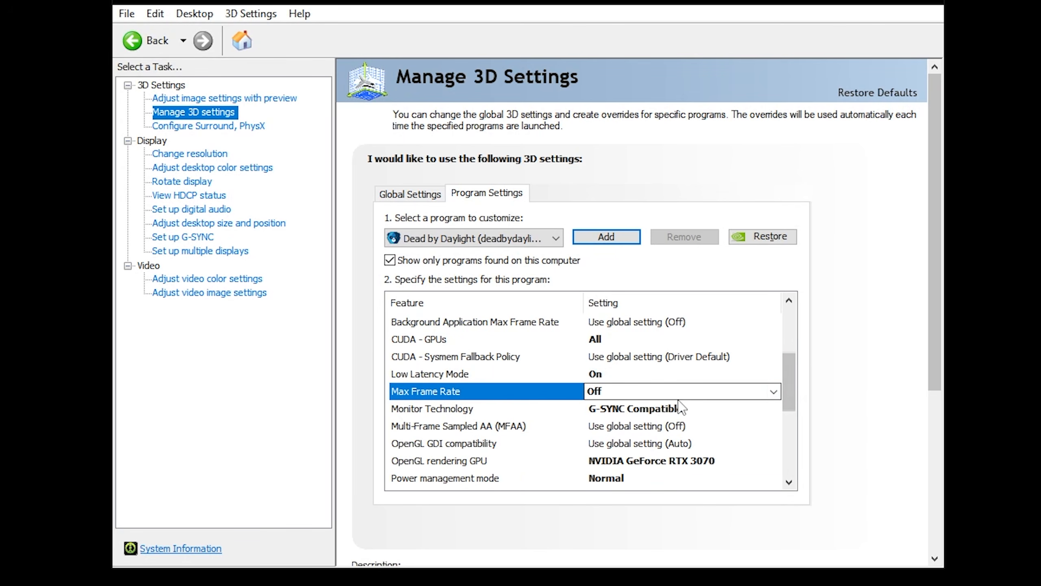
Set Monitor Technology to G-SYNC Compatible
left_click(680, 407)
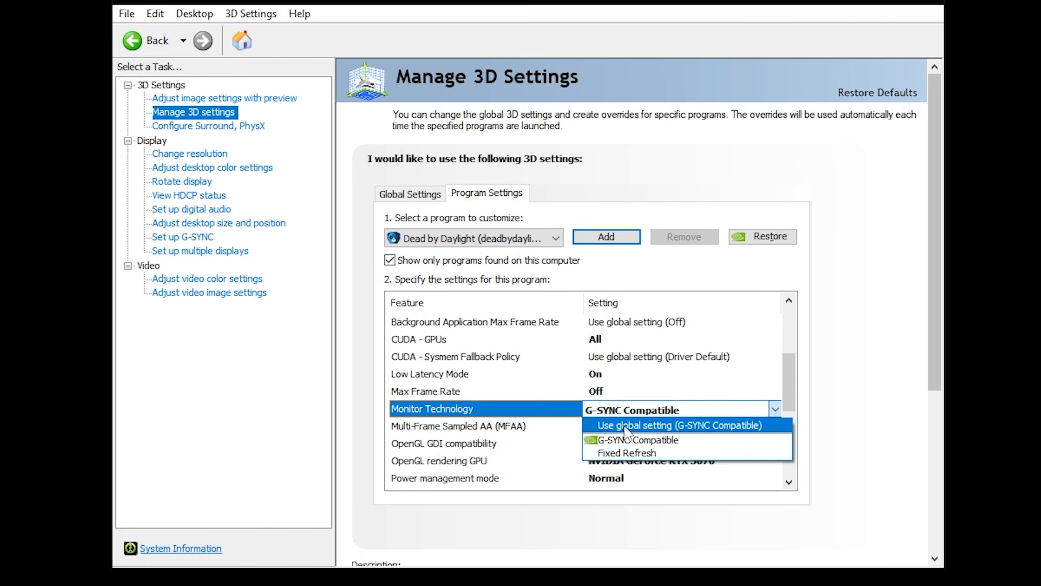
left_click(656, 440)
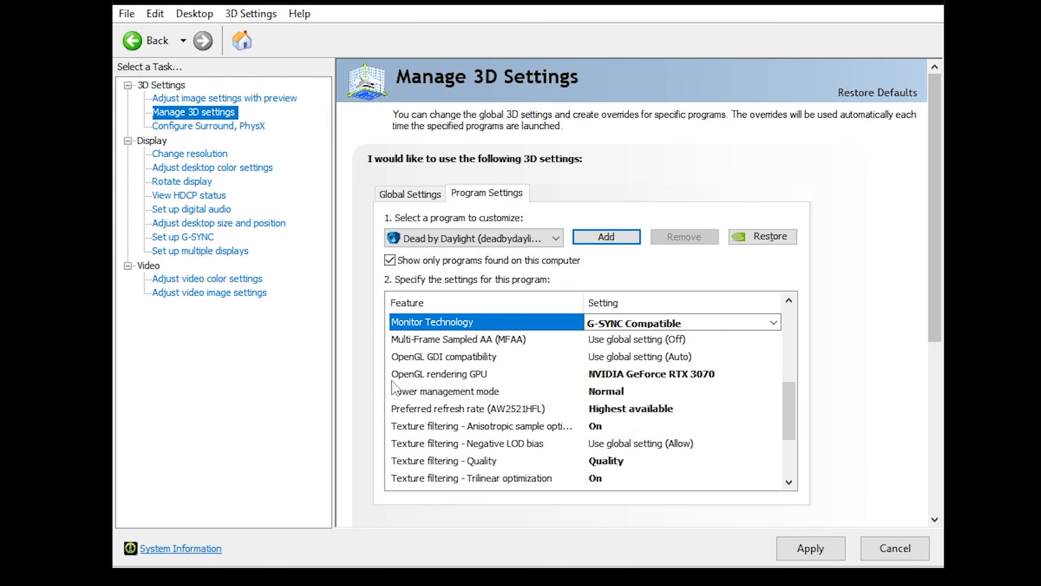
Set OpenGL rendering GPU to NVIDIA GeForce RTX 3070
left_click(506, 378)
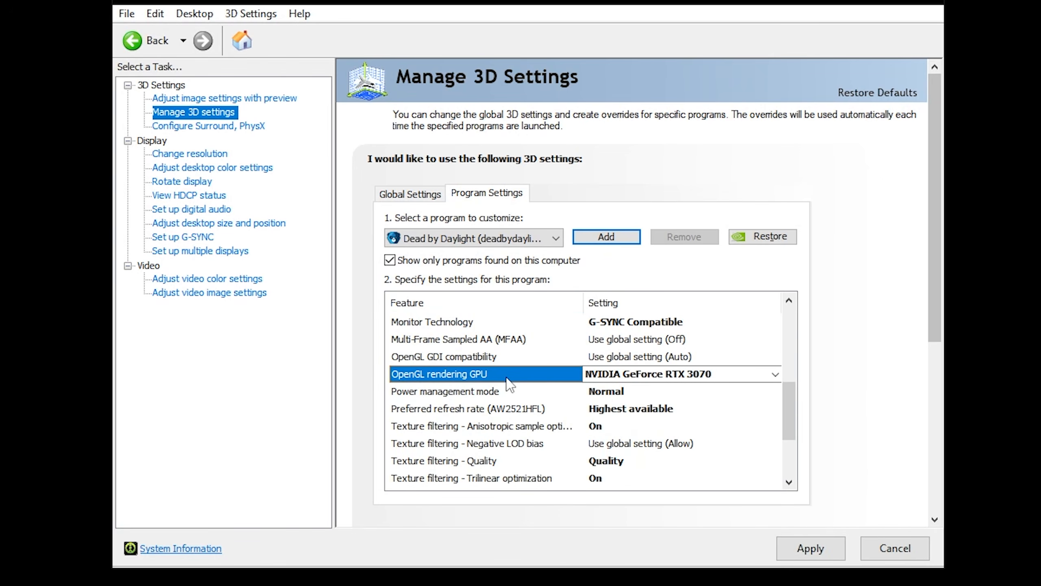
left_click(679, 373)
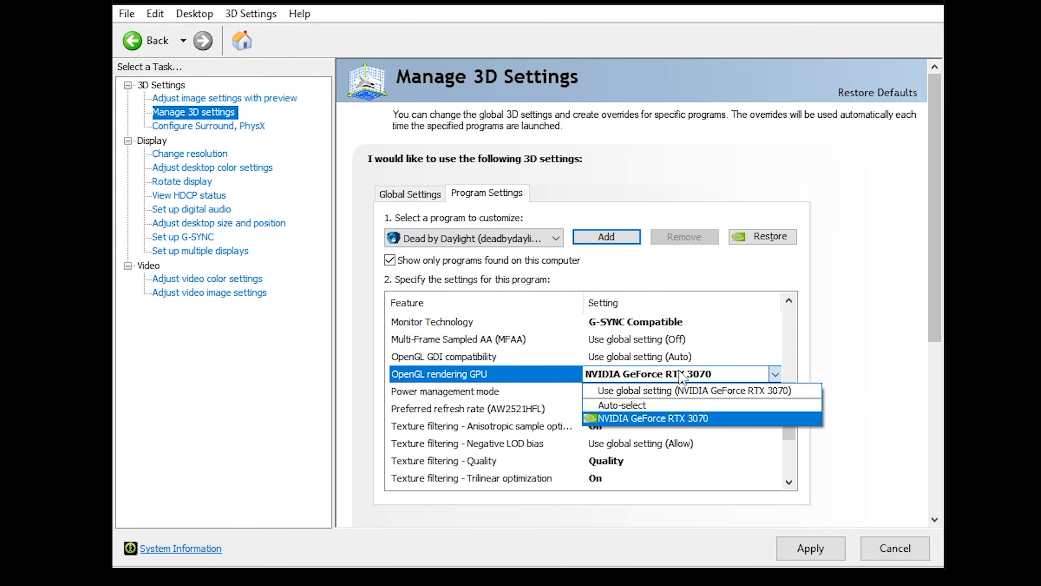
left_click(656, 419)
Set Power management mode to Normal
left_click(434, 392)
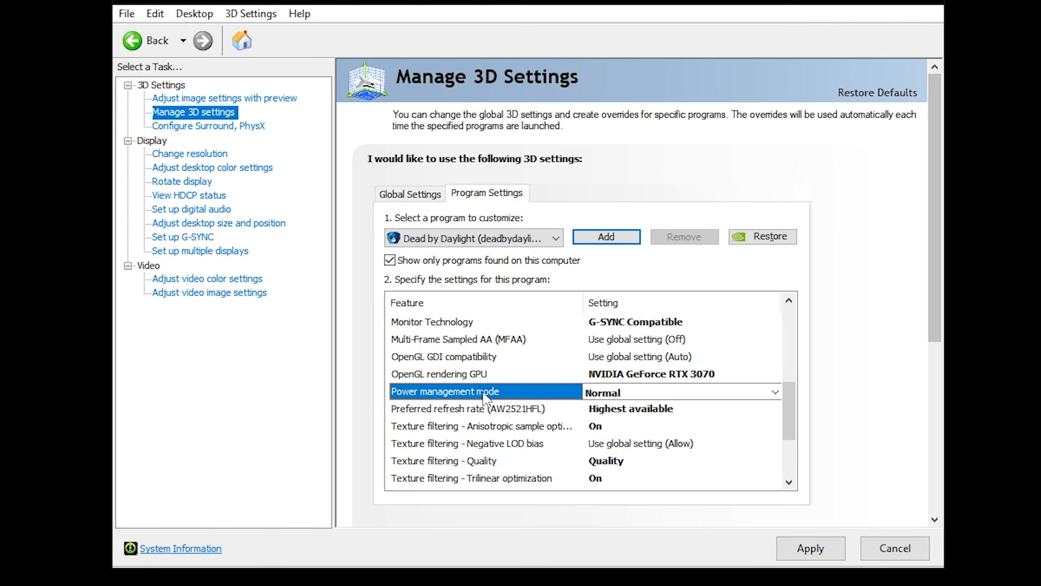
left_click(639, 394)
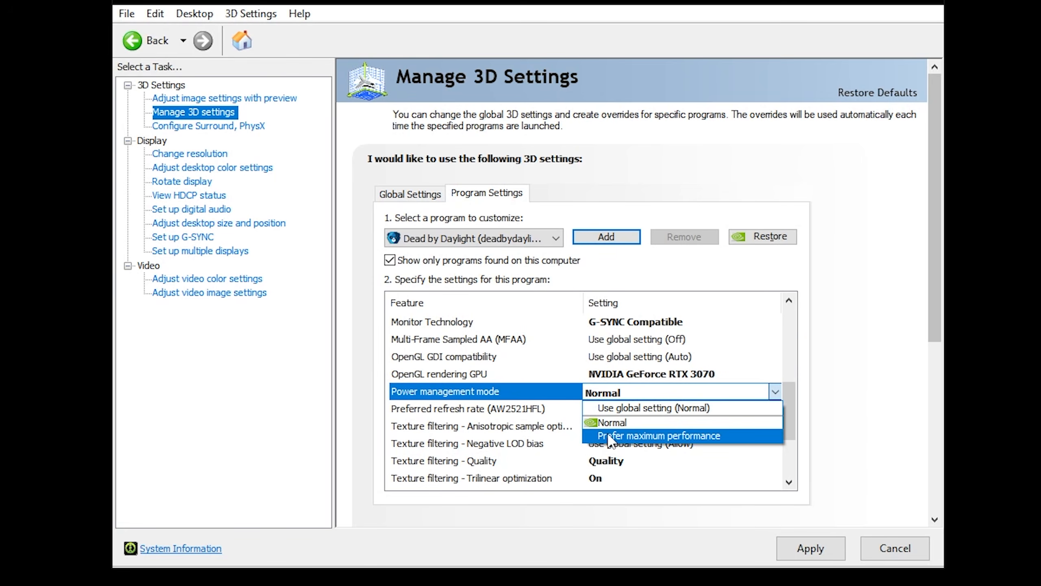
left_click(651, 395)
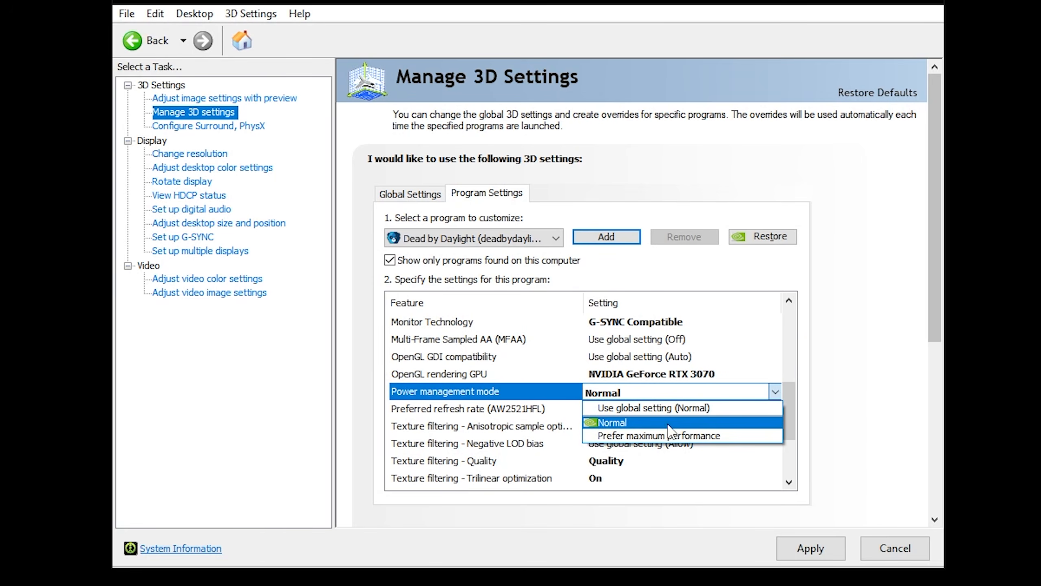
left_click(668, 423)
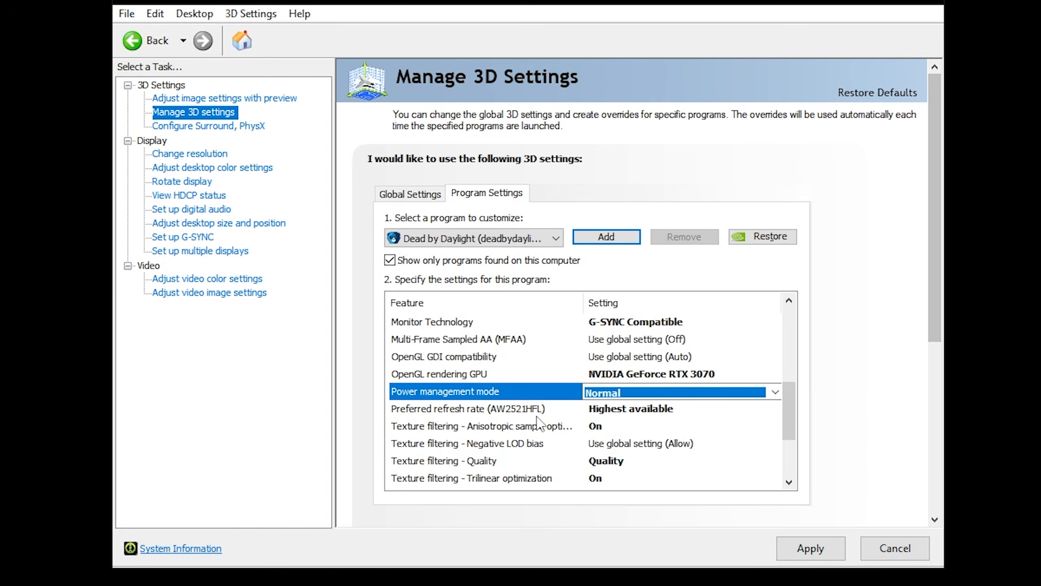
Set the Preferred refresh rate to Highest available
left_click(513, 409)
left_click(672, 408)
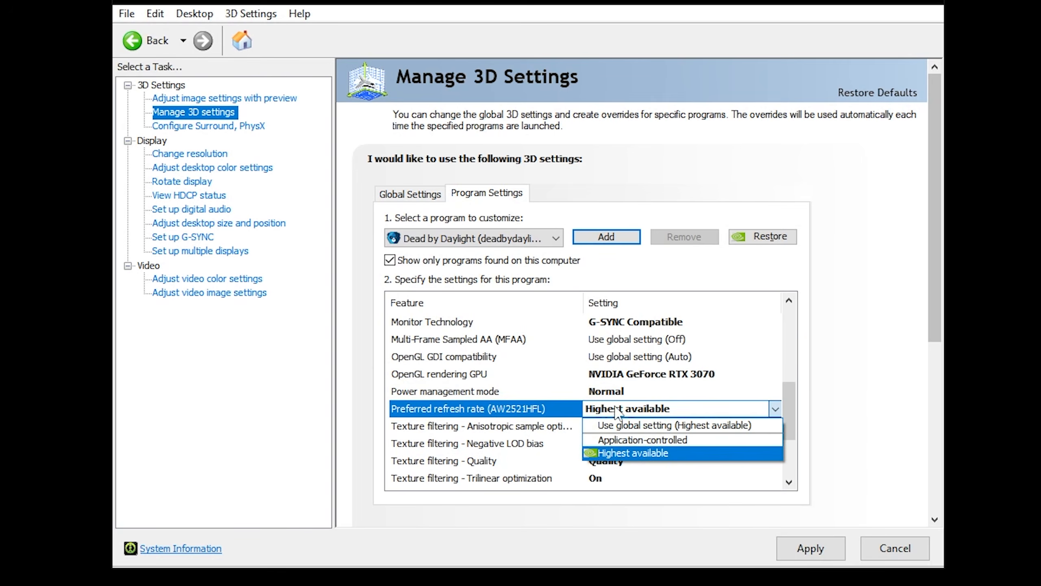
left_click(639, 453)
Open the Texture filtering - Quality options and keep Quality selected
left_click(430, 431)
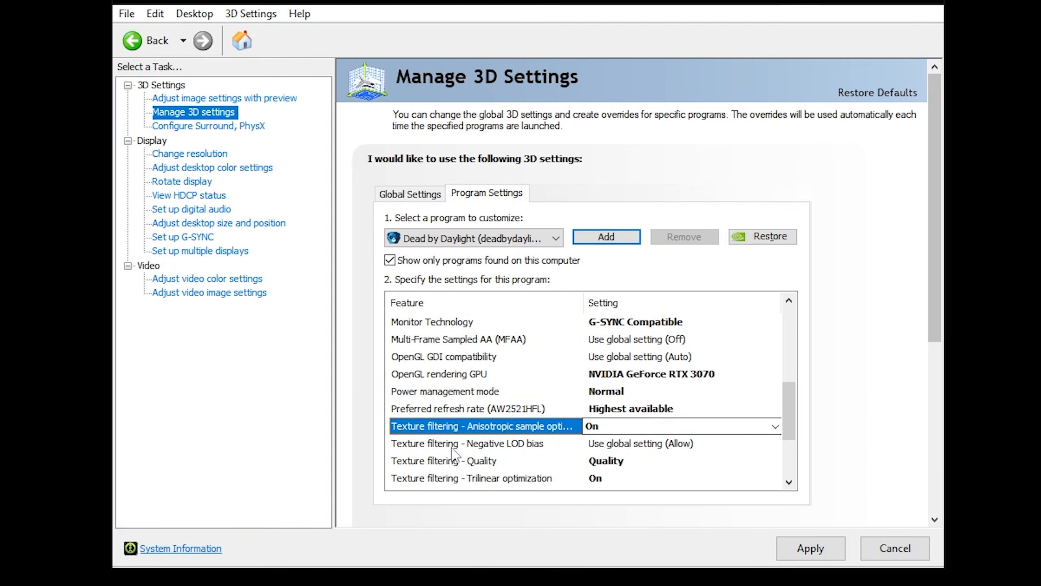
scroll(439, 484, "down", 1)
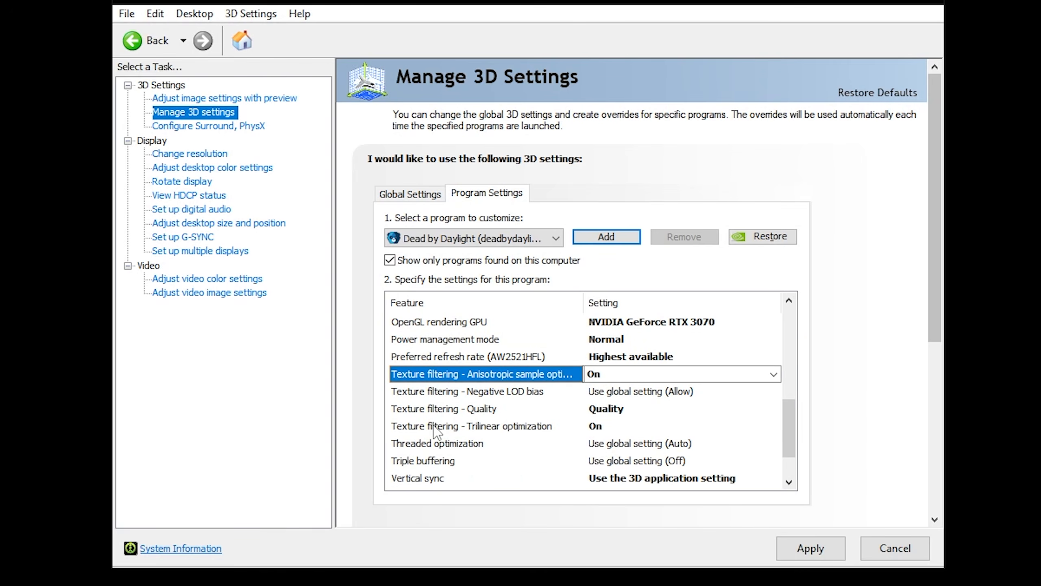
left_click(422, 410)
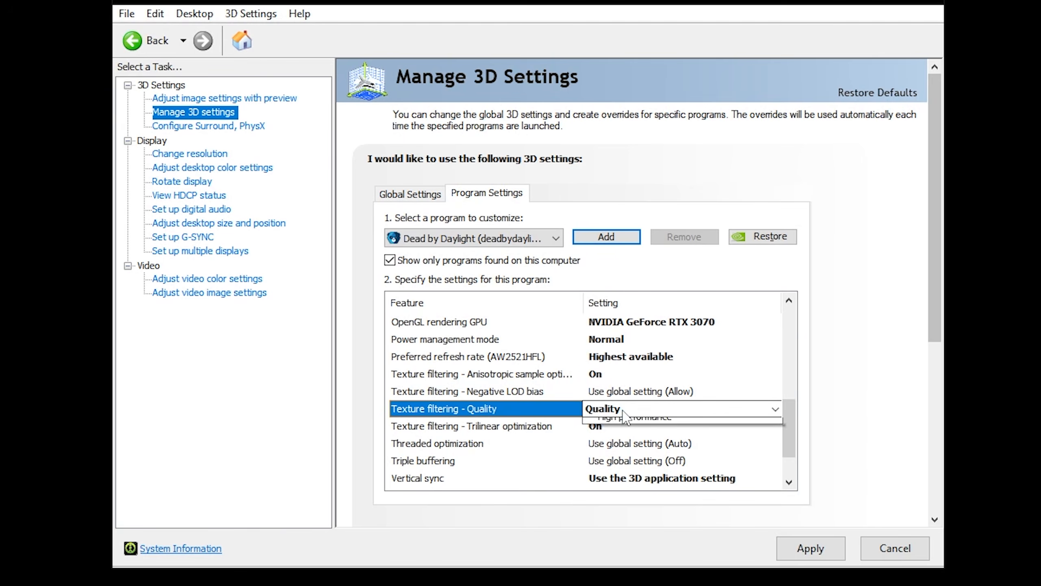
left_click(619, 410)
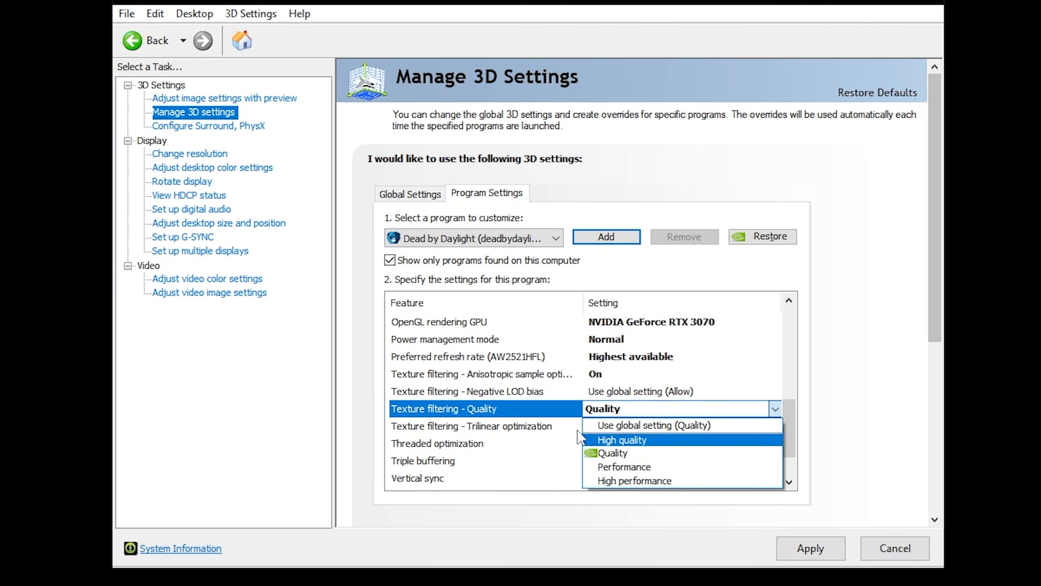
left_click(543, 405)
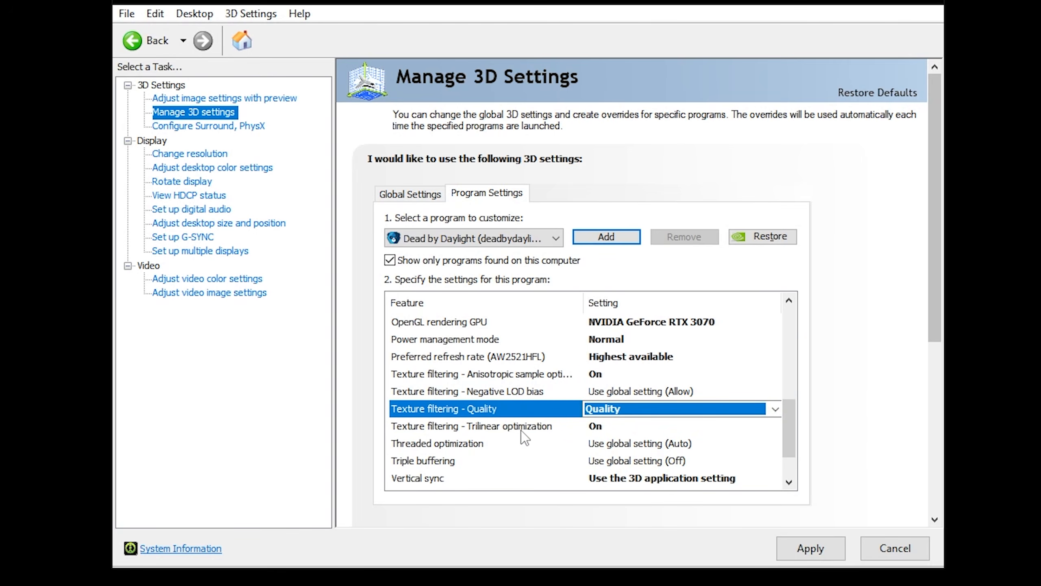
Set Vertical sync to Off in the program-specific settings
left_click(593, 429)
left_click(595, 430)
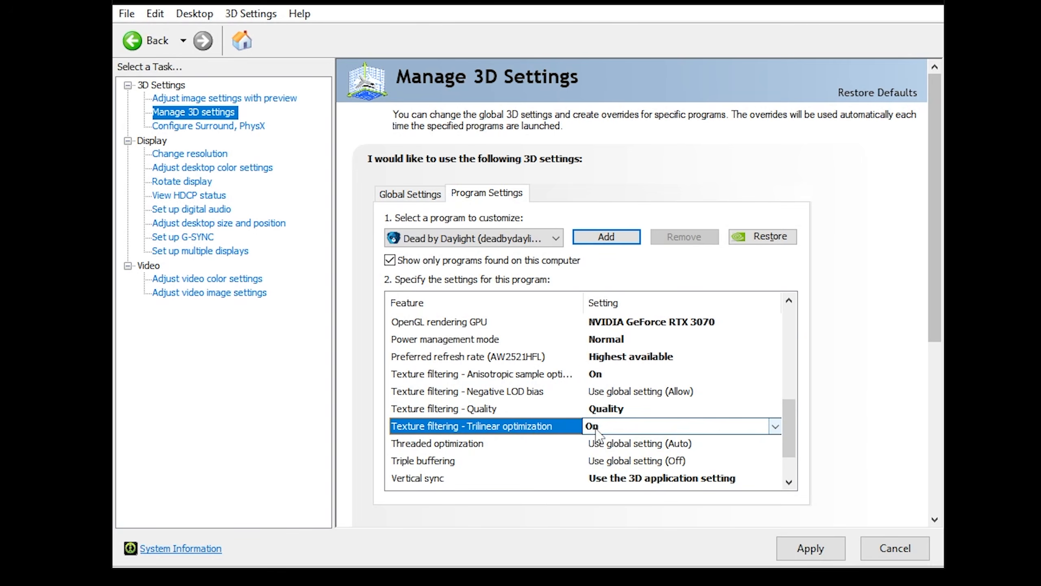
scroll(453, 483, "down", 1)
left_click(425, 429)
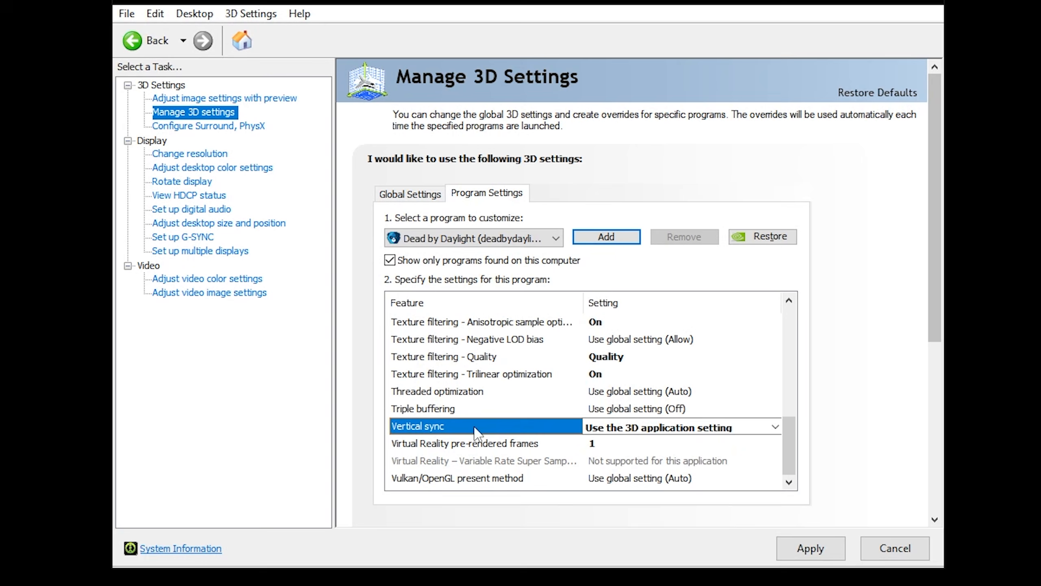
left_click(676, 427)
left_click(607, 467)
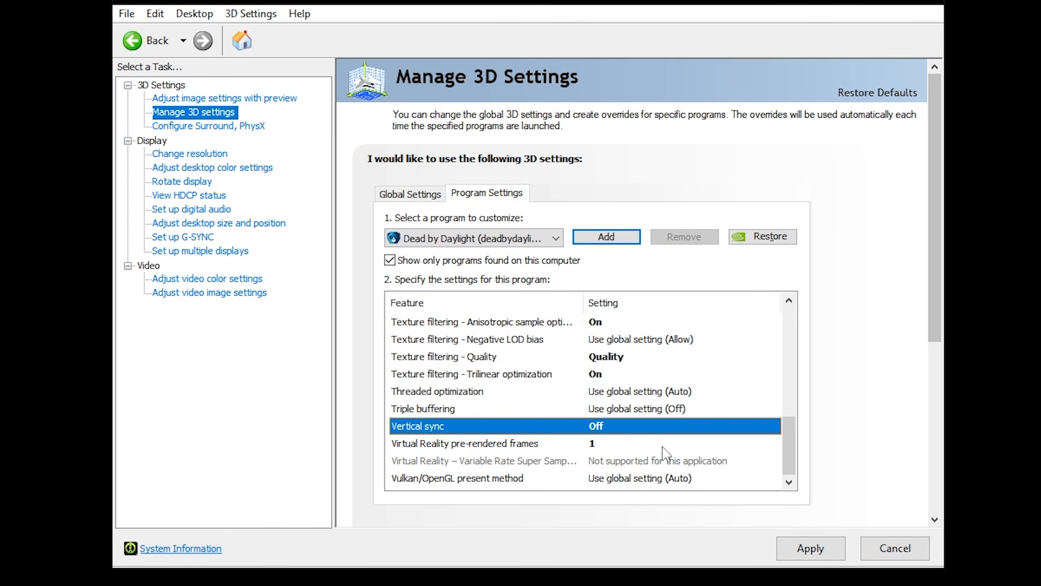
Keep Texture filtering - Trilinear optimization On and apply the program settings
left_click(612, 426)
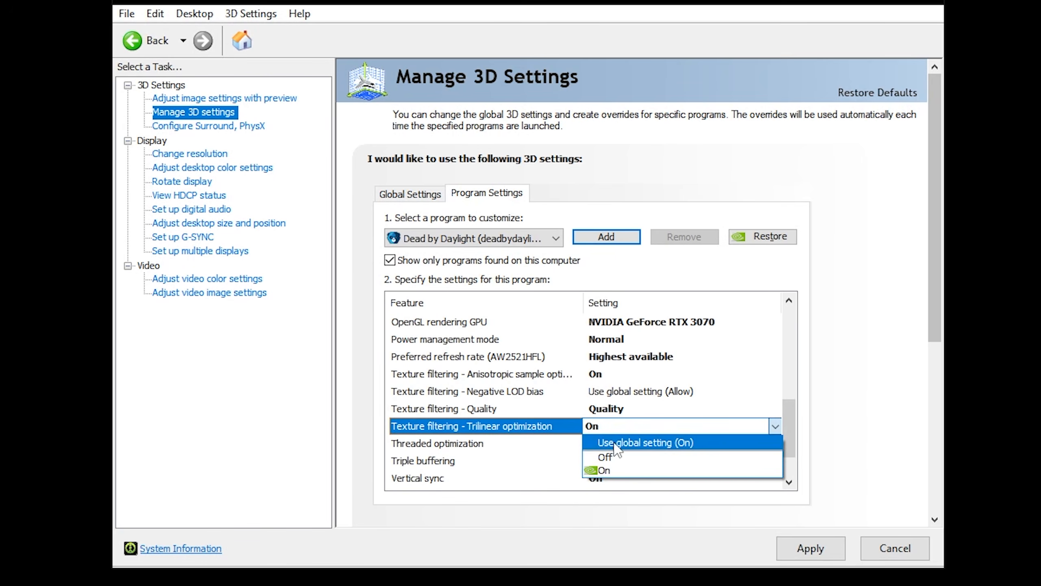
left_click(620, 428)
scroll(654, 445, "down", 1)
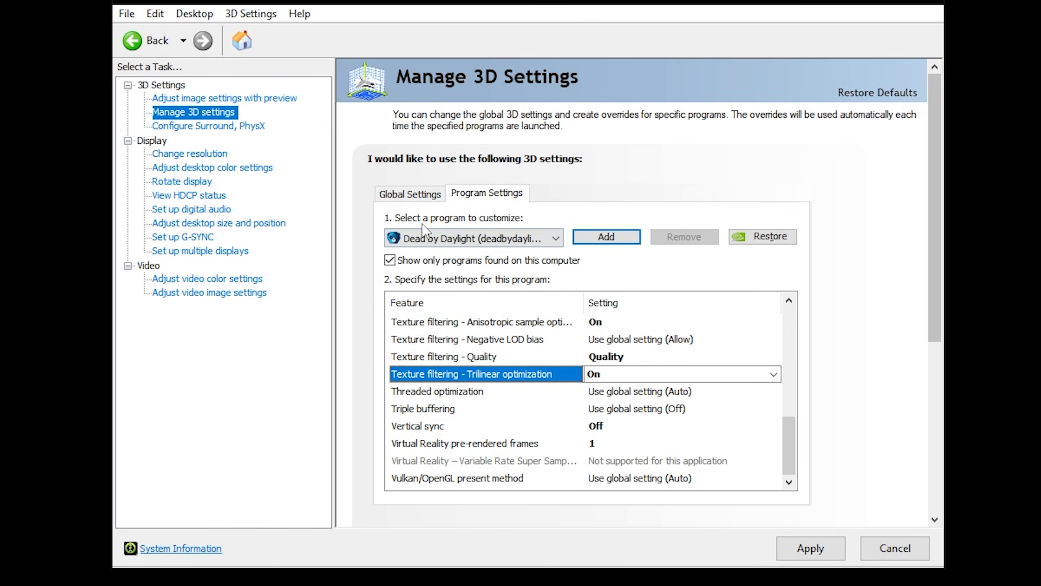
left_click(810, 549)
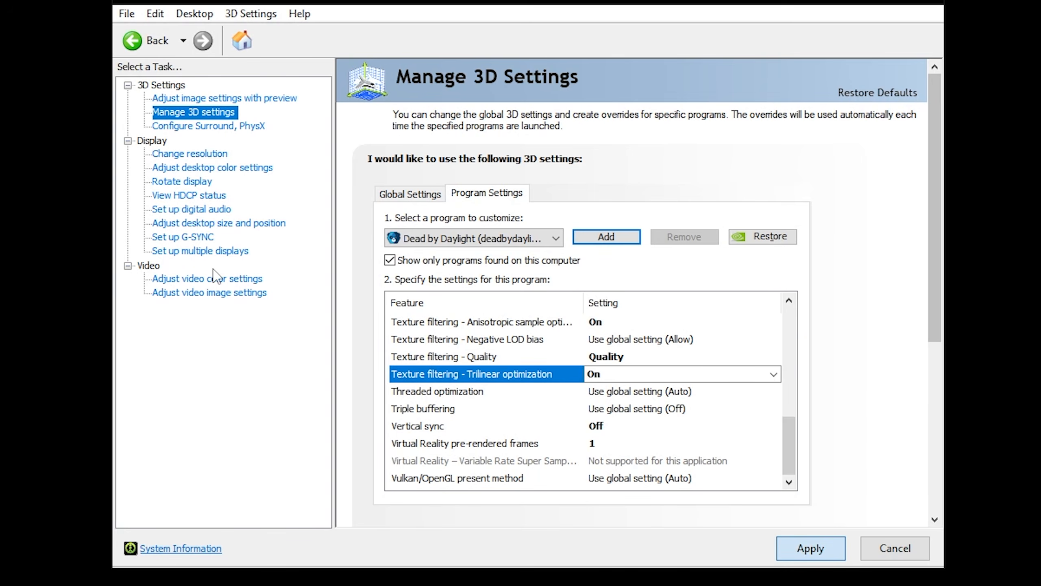
Check the PhysX processor options on the Configure Surround, PhysX page, keeping NVIDIA GeForce RTX 3070
left_click(193, 126)
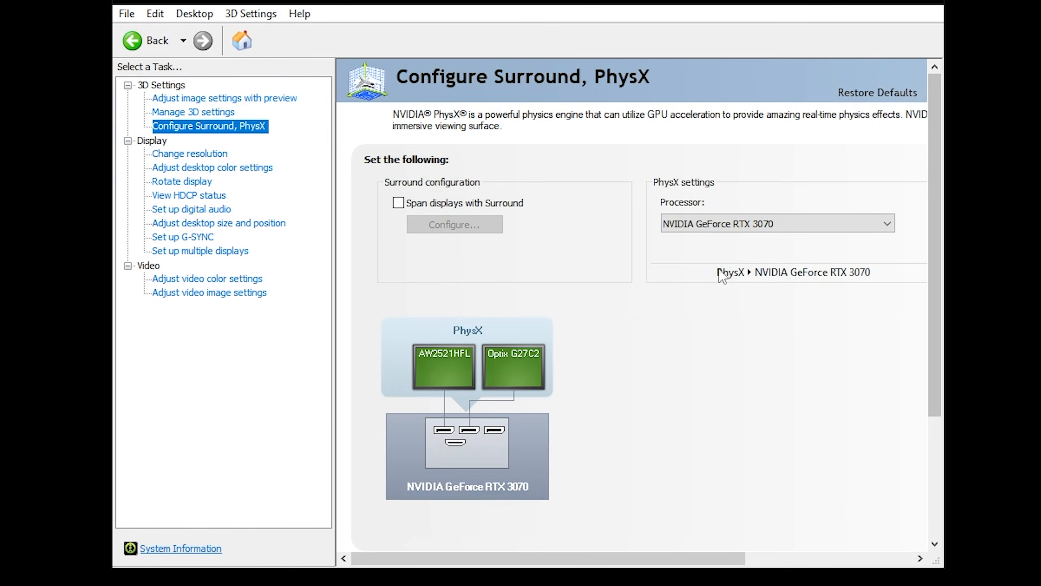
left_click(684, 226)
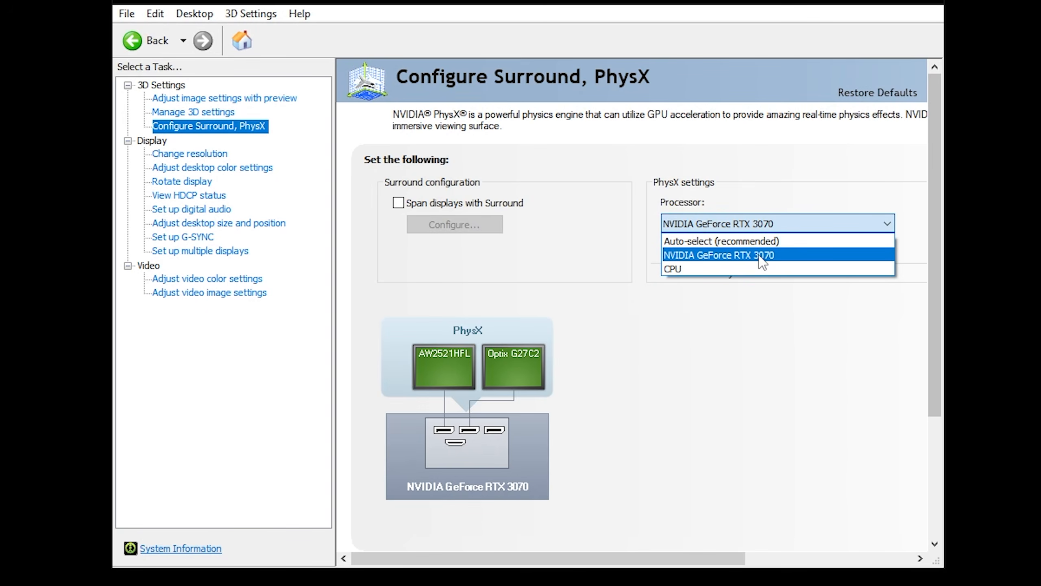
left_click(722, 225)
Check the main display's resolution and refresh rate options, keeping 1920 × 1080 at 240Hz
left_click(212, 157)
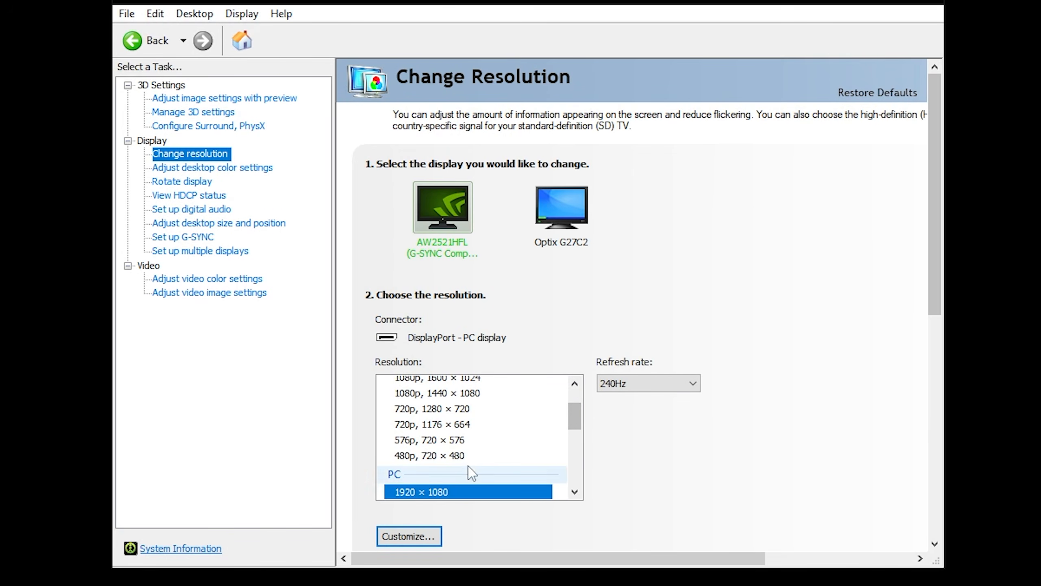
scroll(468, 468, "down", 1)
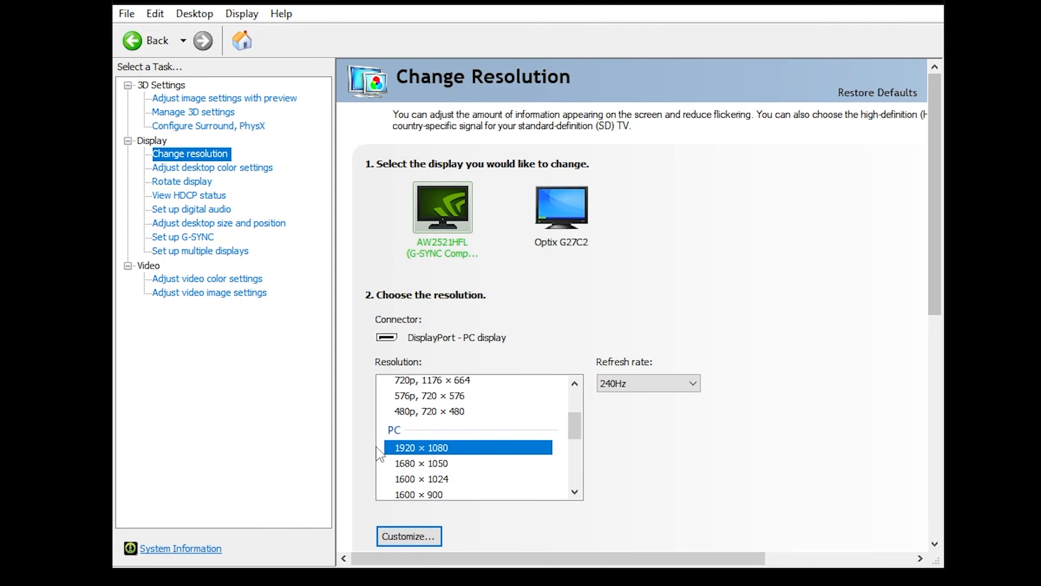
left_click(636, 388)
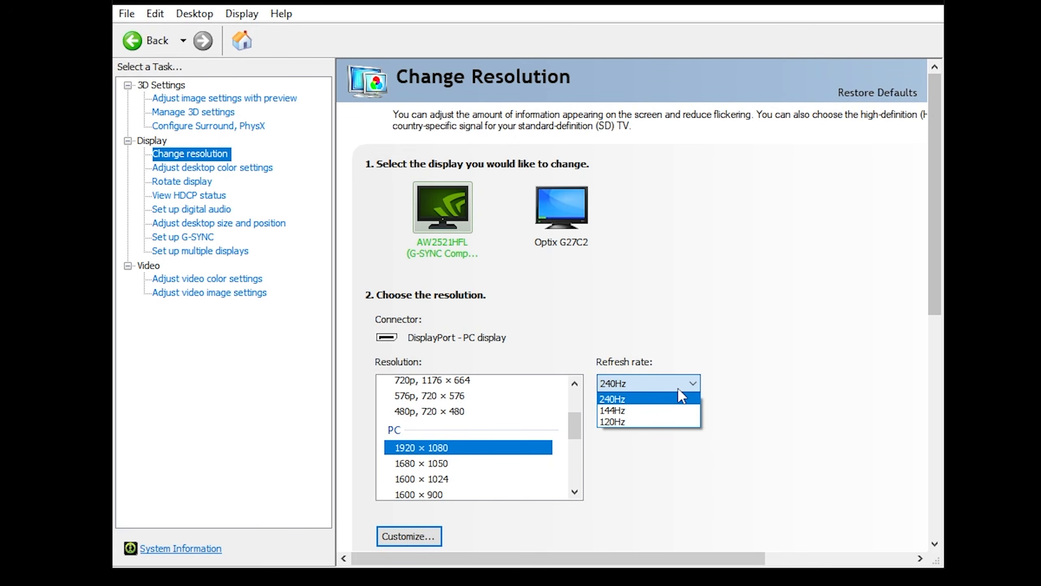
left_click(446, 352)
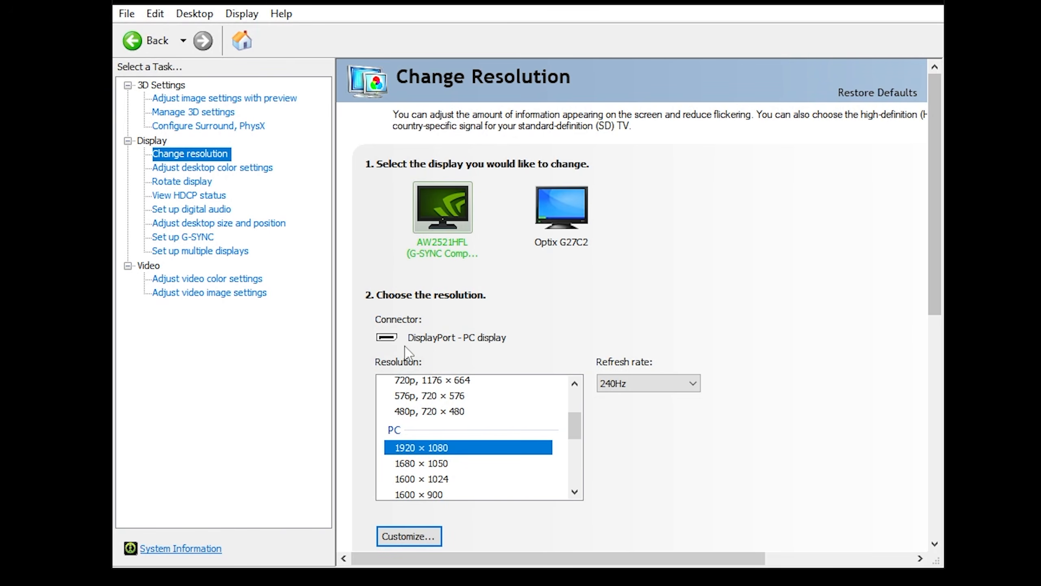
Review the desktop color settings and the G-SYNC setup pages for the main display
left_click(262, 168)
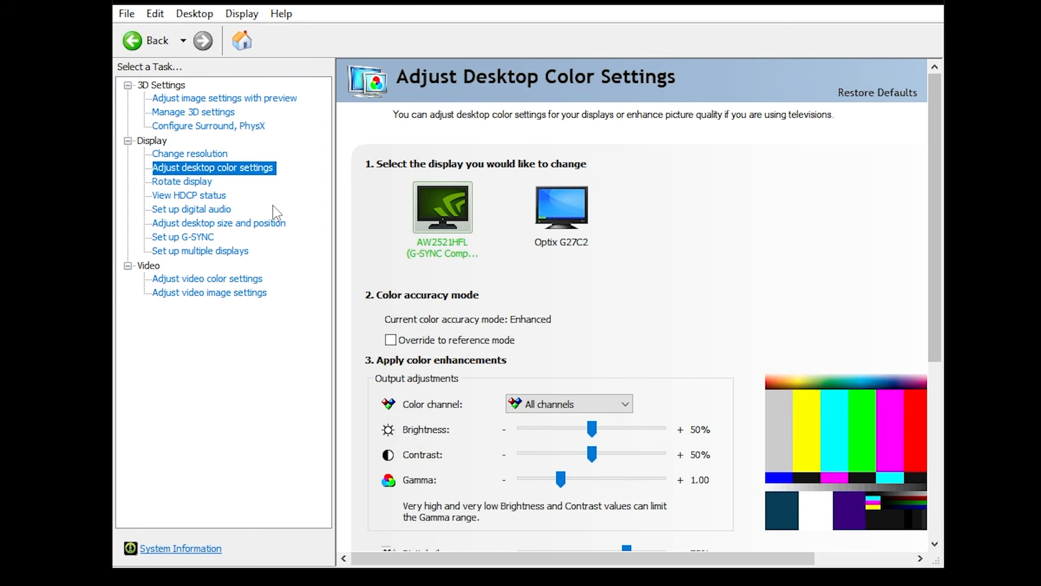
scroll(746, 356, "down", 3)
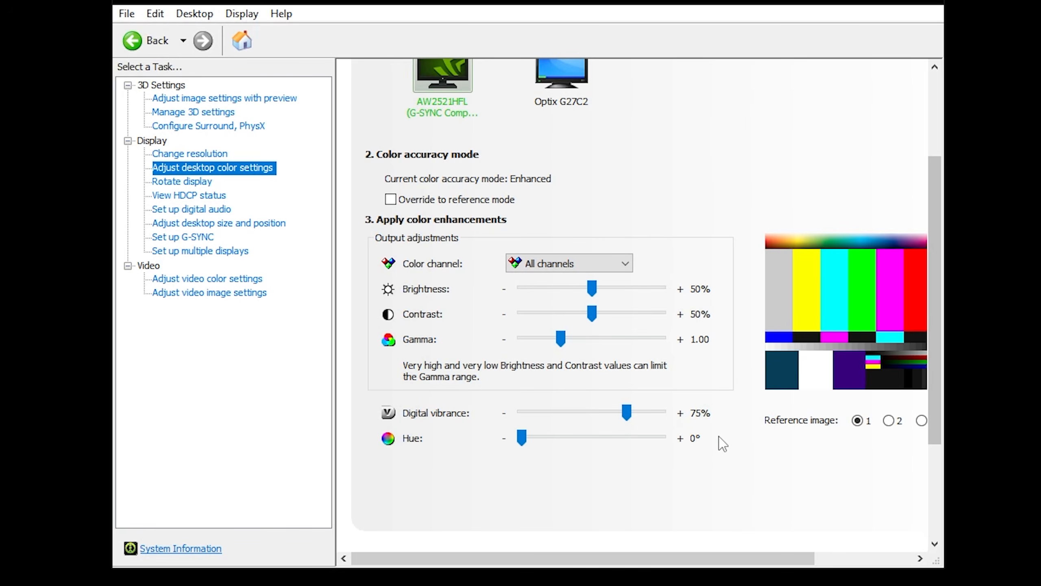
scroll(730, 438, "down", 2)
scroll(741, 357, "up", 3)
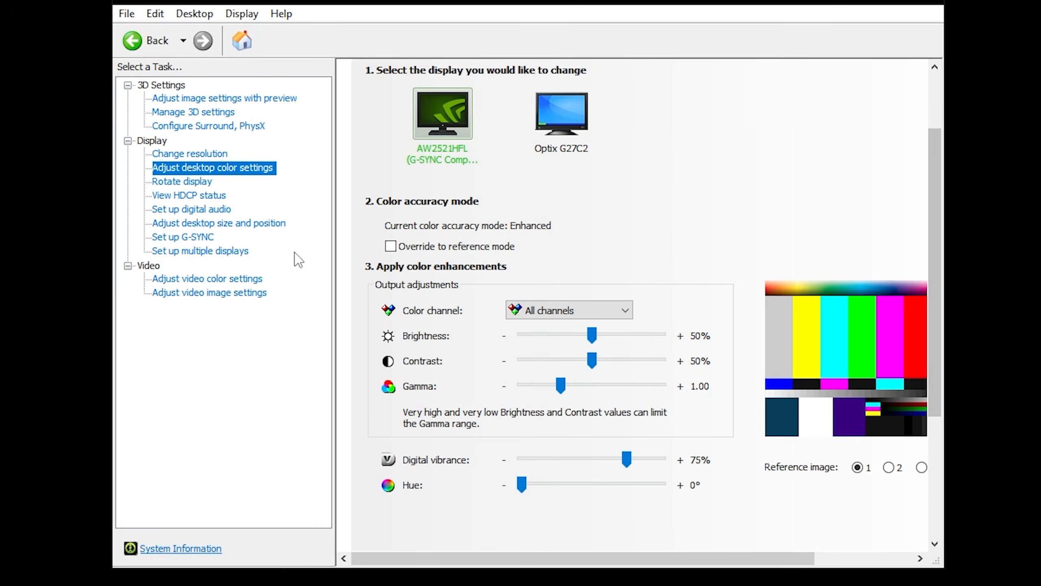
left_click(197, 237)
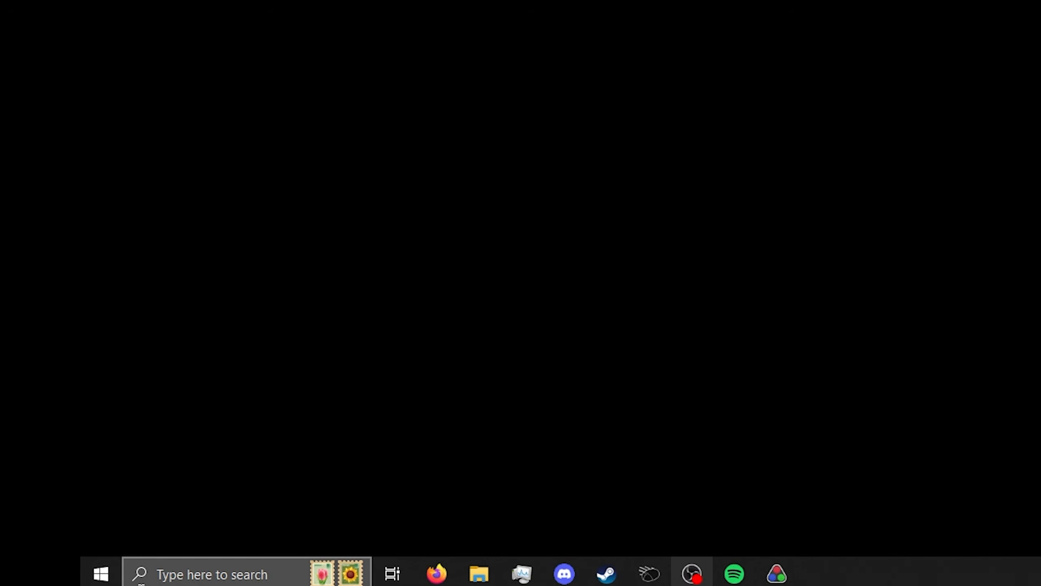
Open the %localappdata% folder through Windows search
left_click(141, 581)
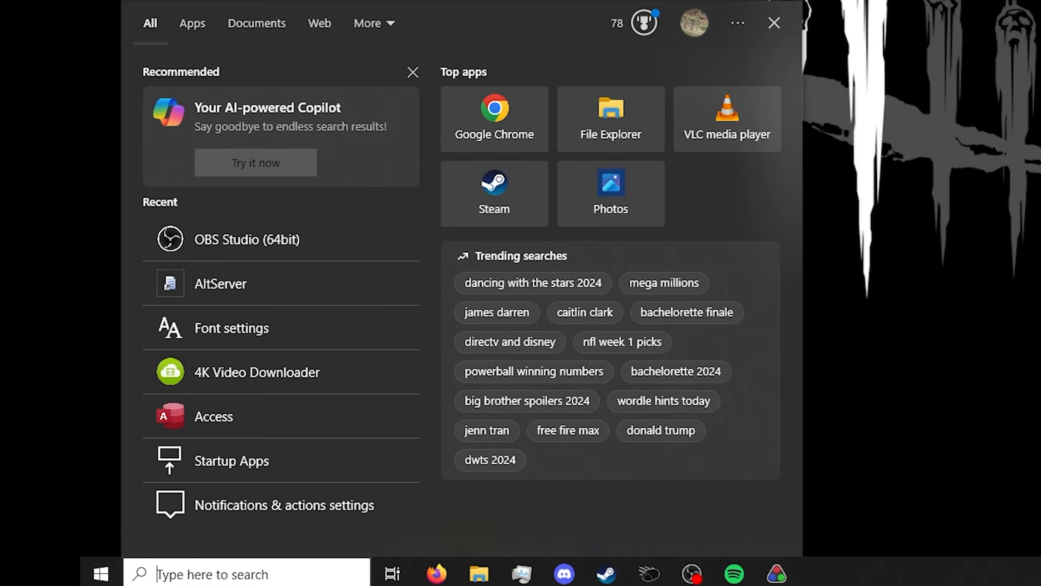
type("%localappdata")
type("%local%")
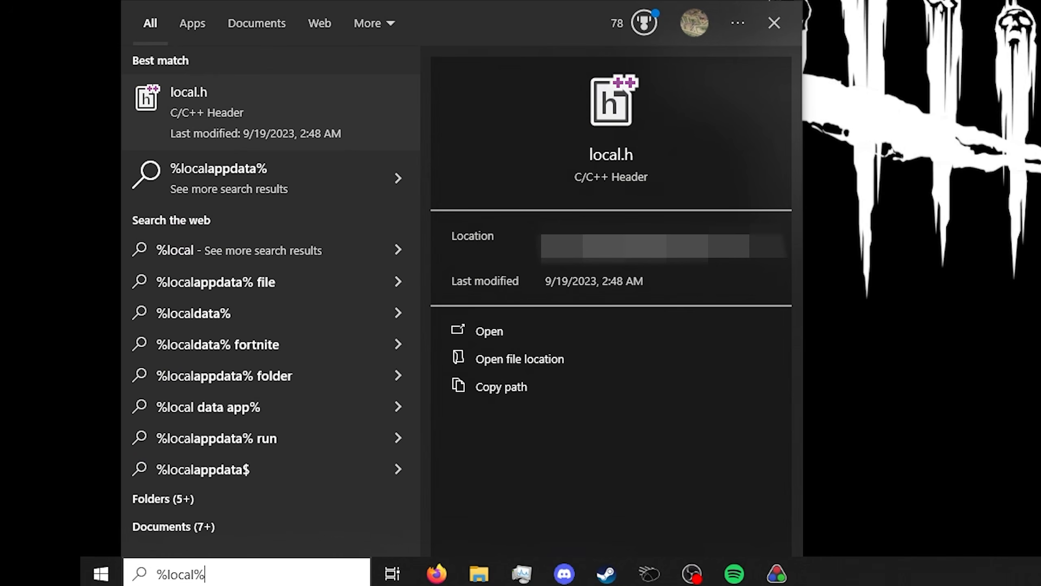
key("BackSpace")
type("a")
key("BackSpace")
type("p")
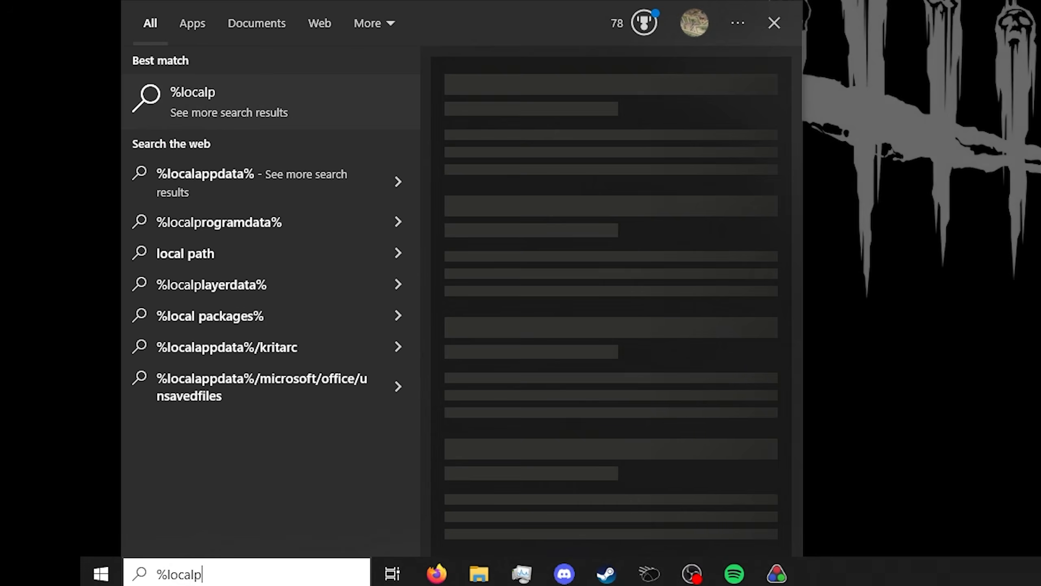
key("BackSpace")
type("appdata%")
key("Return")
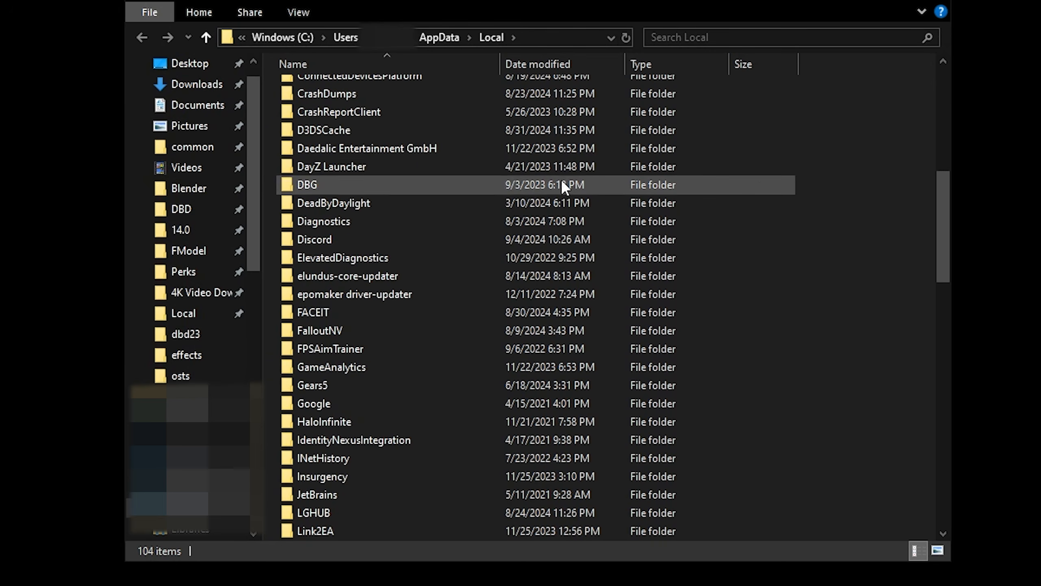
Navigate to the DeadByDaylight\Saved\Config\WindowsClient folder
scroll(773, 218, "up", 1)
scroll(766, 217, "down", 4)
scroll(742, 211, "up", 8)
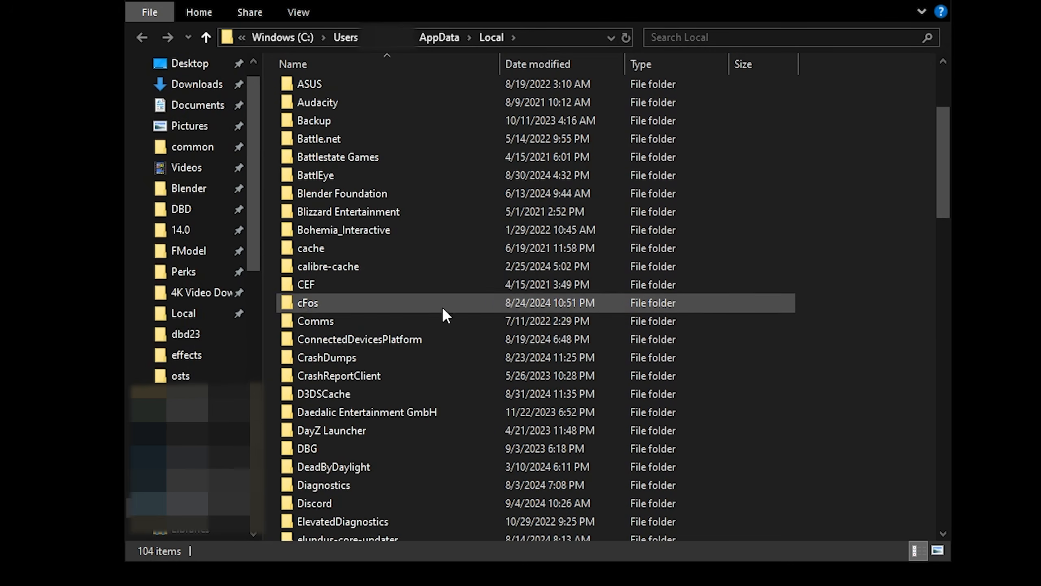
scroll(409, 369, "down", 1)
double_click(385, 420)
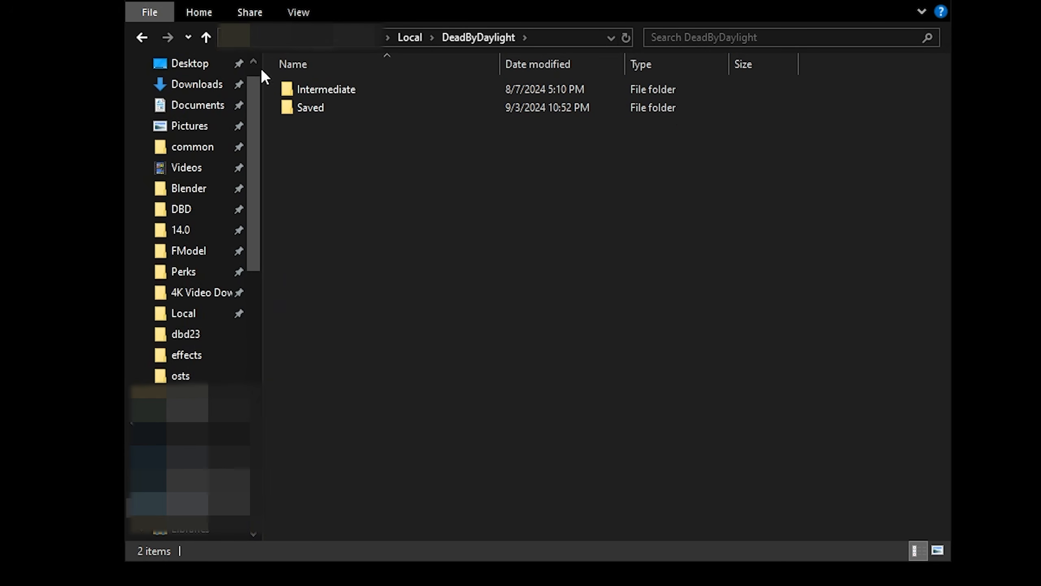
double_click(368, 107)
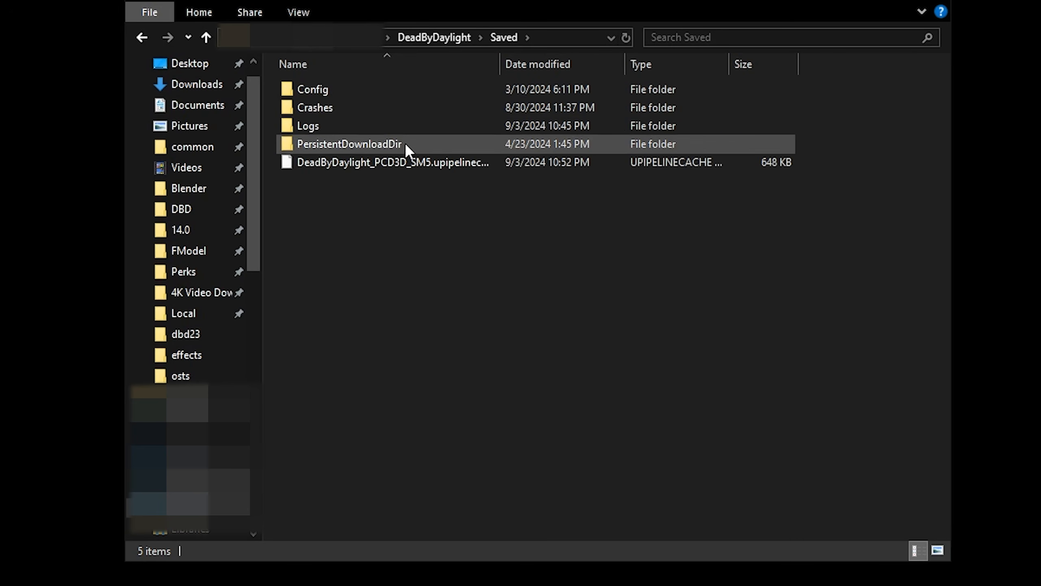
double_click(371, 92)
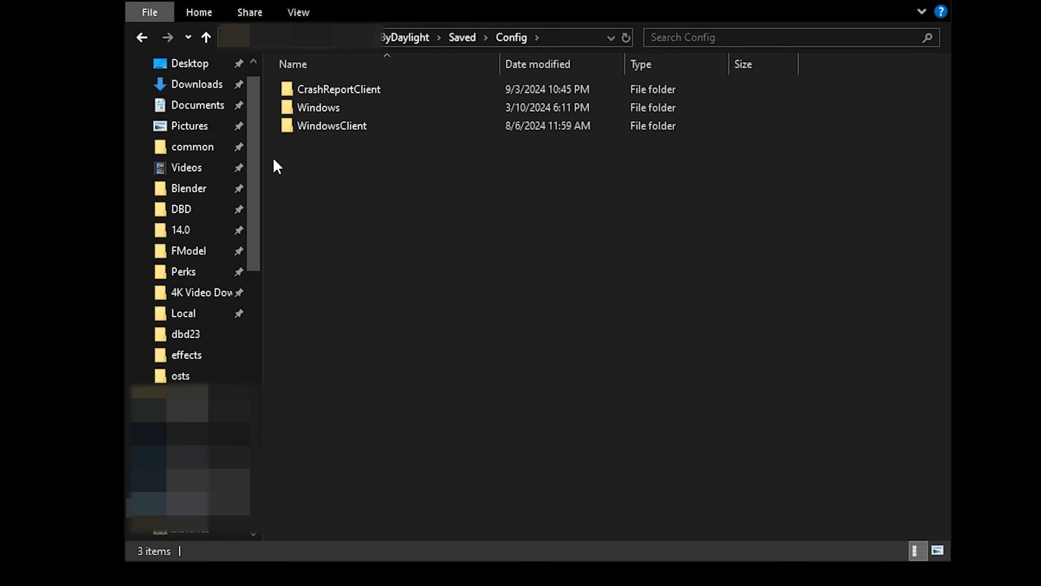
left_click_drag(273, 157, 929, 157)
double_click(305, 126)
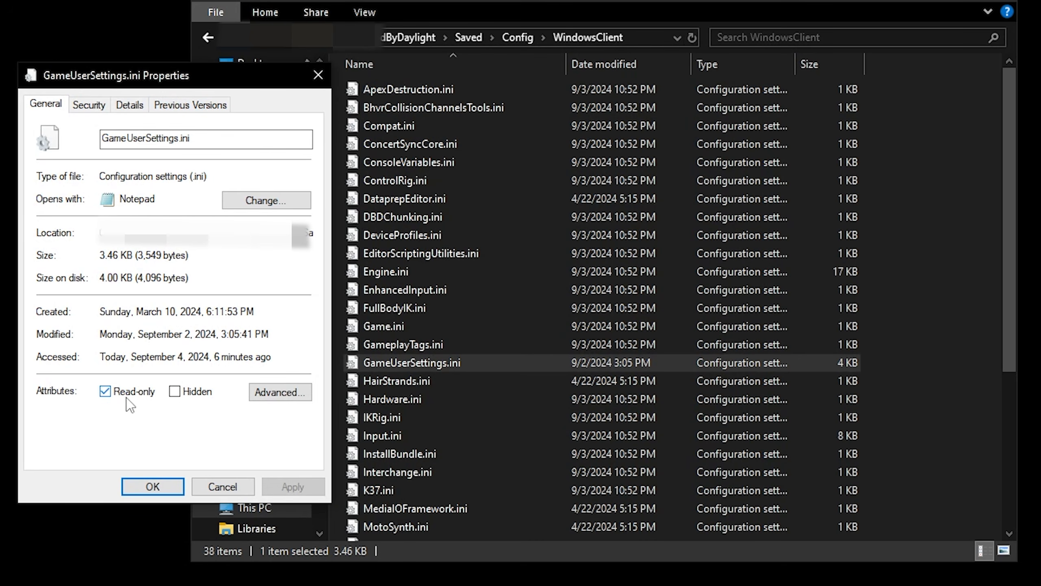
Clear the Read-only attribute of GameUserSettings.ini and apply the change
left_click(126, 396)
left_click(287, 487)
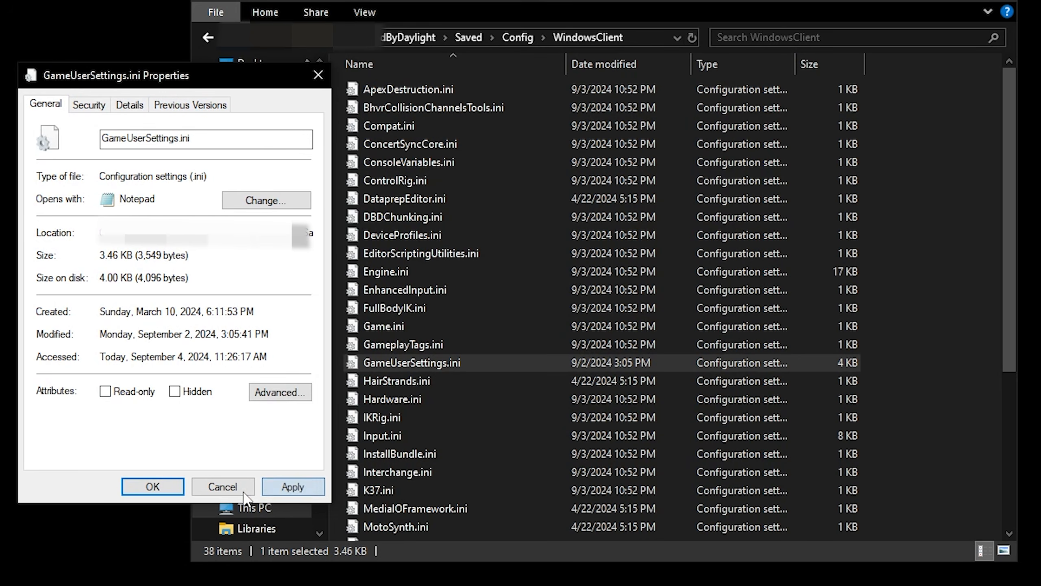
left_click(153, 486)
Open GameUserSettings.ini and examine each quality value in the ScalabilityGroups section
double_click(483, 363)
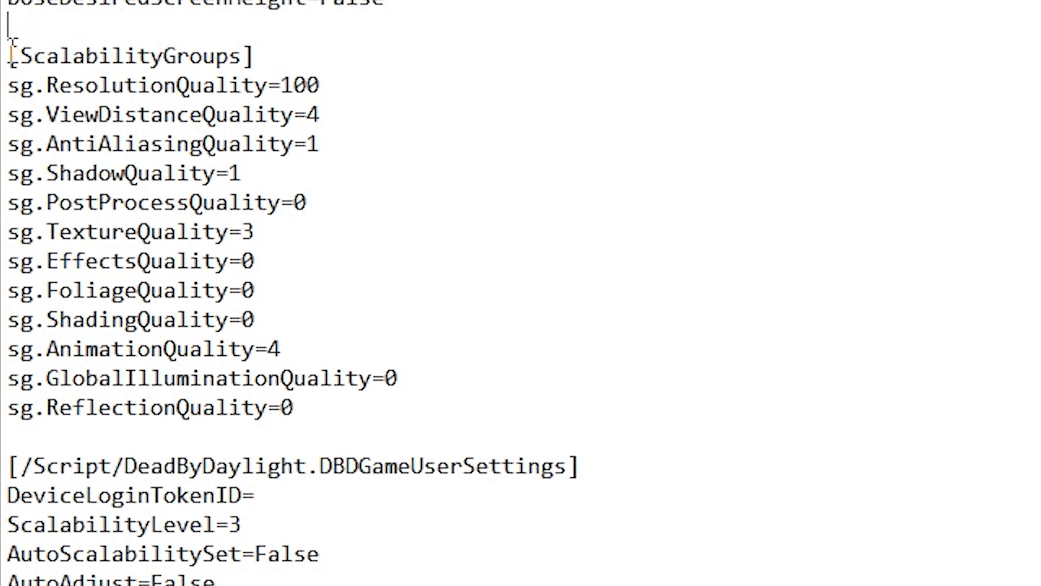
left_click_drag(7, 85, 455, 85)
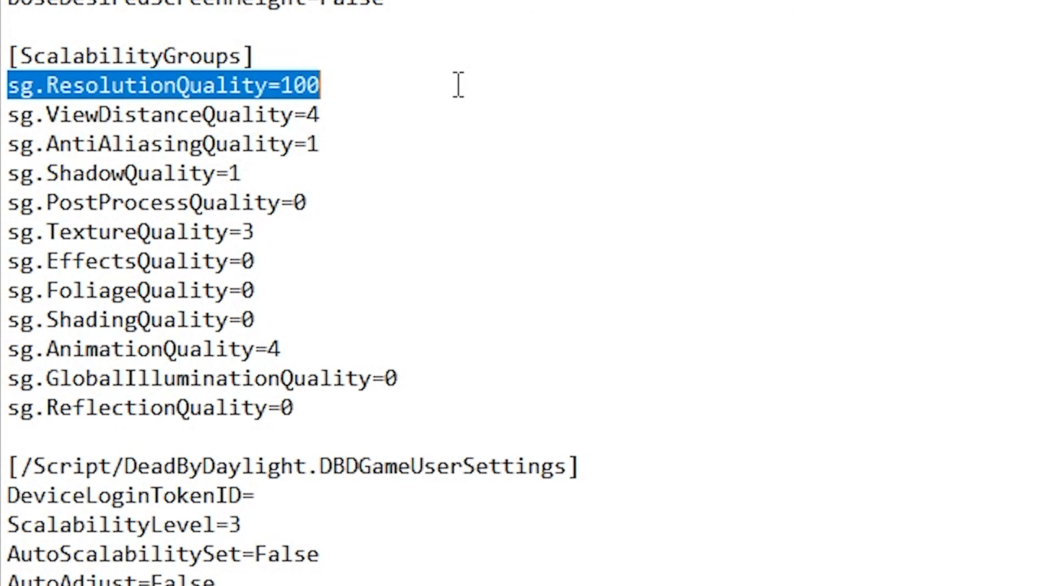
left_click_drag(458, 85, 286, 86)
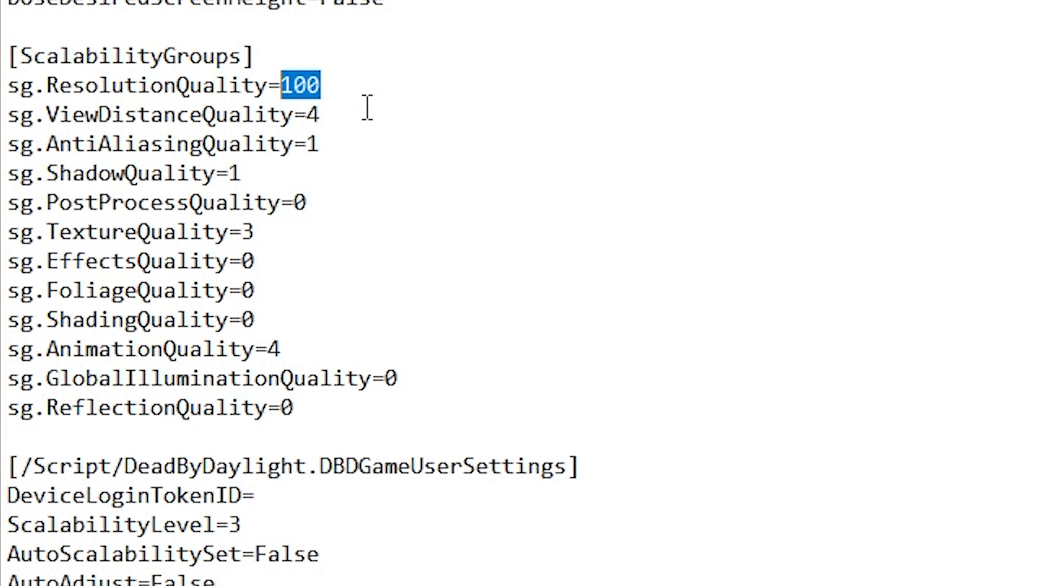
triple_click(406, 113)
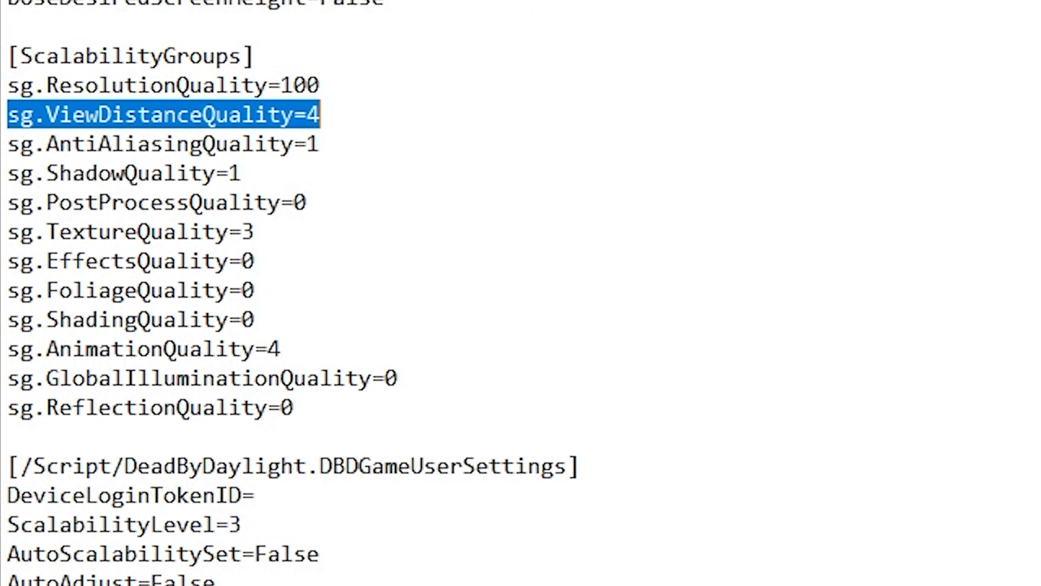
left_click_drag(20, 143, 409, 154)
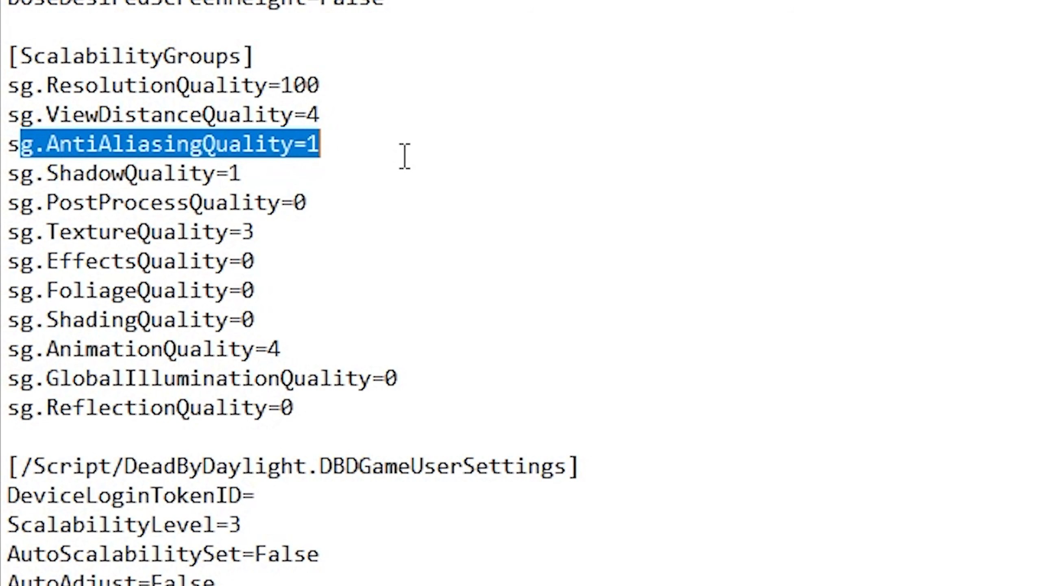
left_click_drag(10, 171, 374, 163)
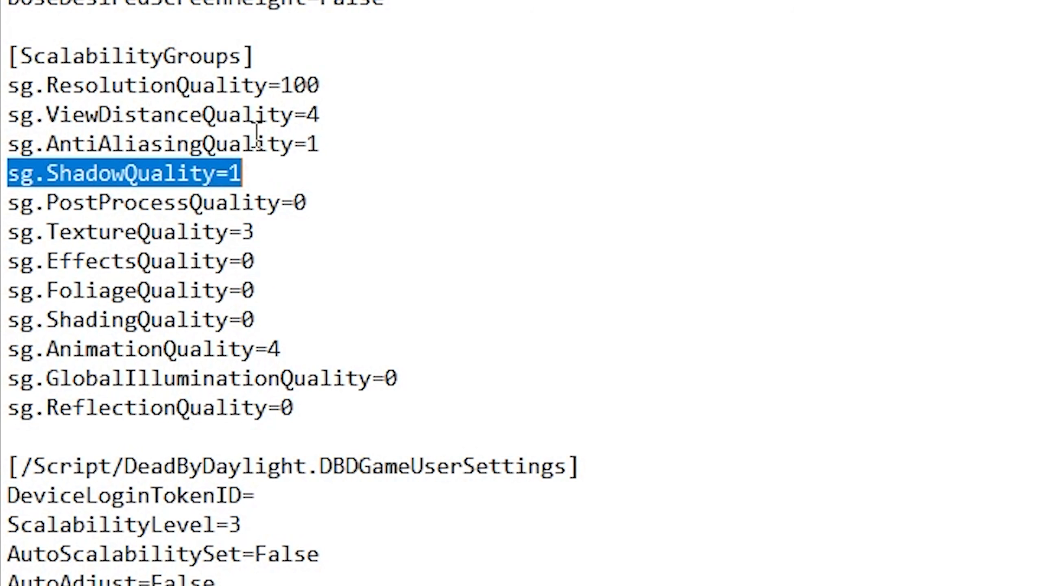
left_click_drag(9, 202, 376, 191)
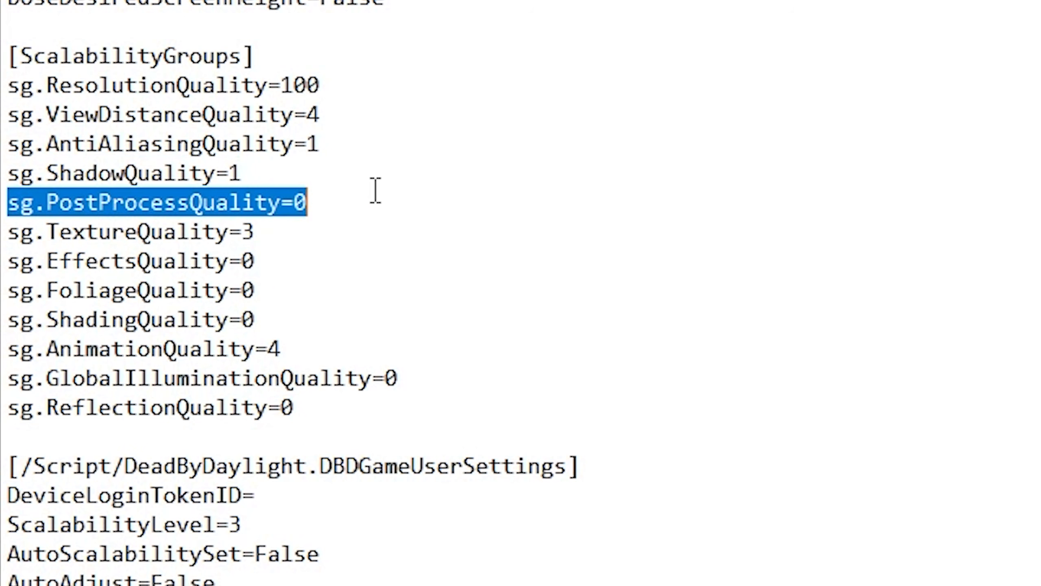
left_click_drag(336, 235, 10, 234)
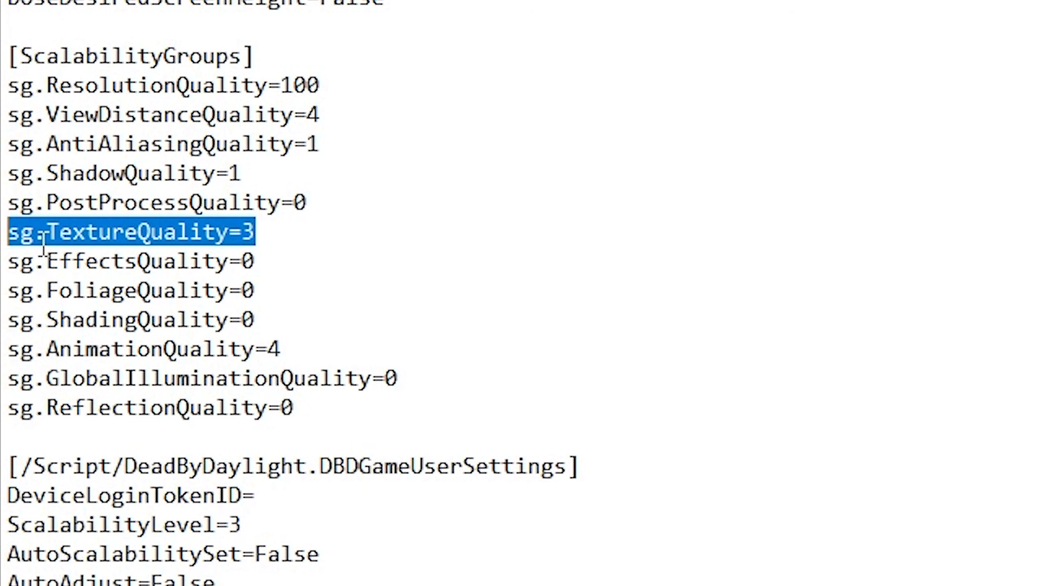
left_click(22, 261)
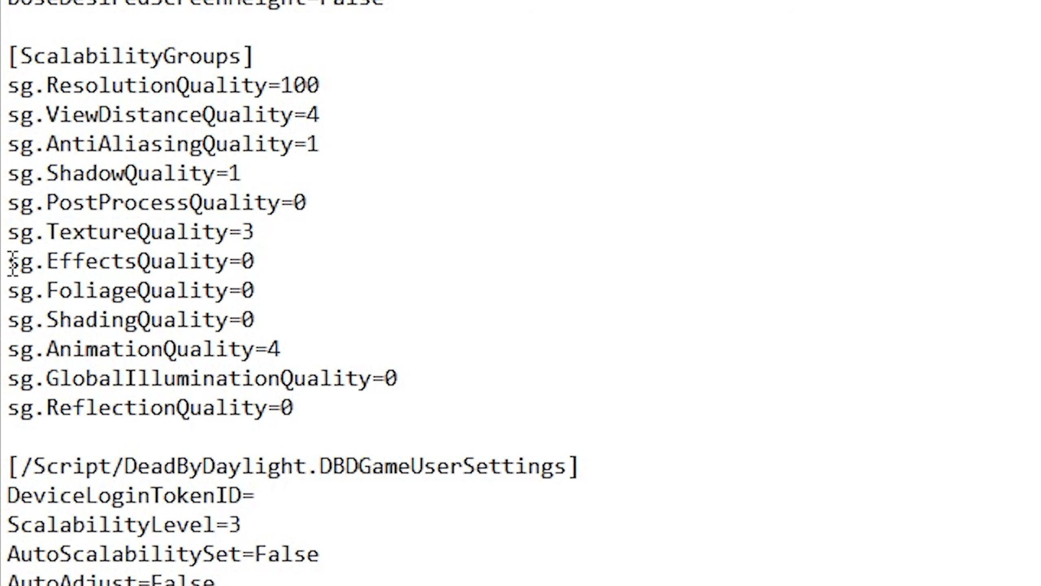
Examine the remaining ScalabilityGroups lines, the DBDGameUserSettings section and its ScalabilityLevel entry
mouse_move(12, 261)
left_mouse_down()
mouse_move(302, 295)
mouse_move(326, 322)
left_mouse_up()
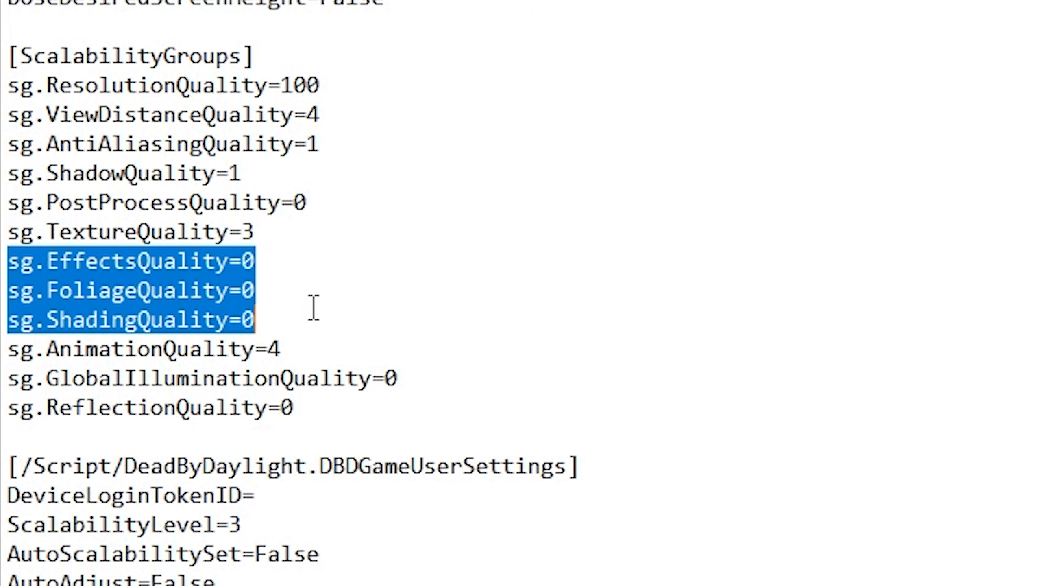
left_click_drag(8, 349, 366, 346)
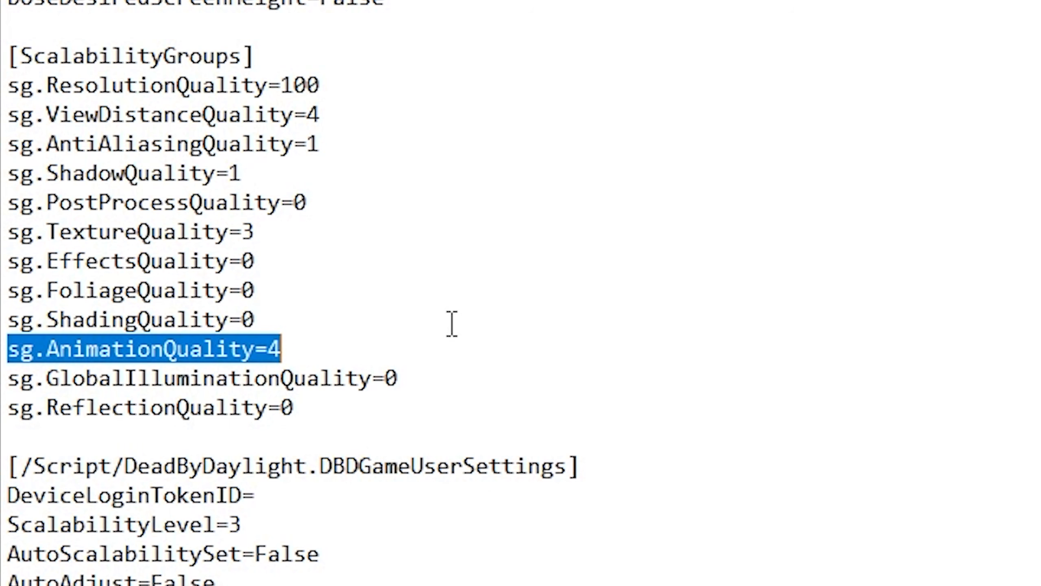
left_click_drag(336, 408, 6, 378)
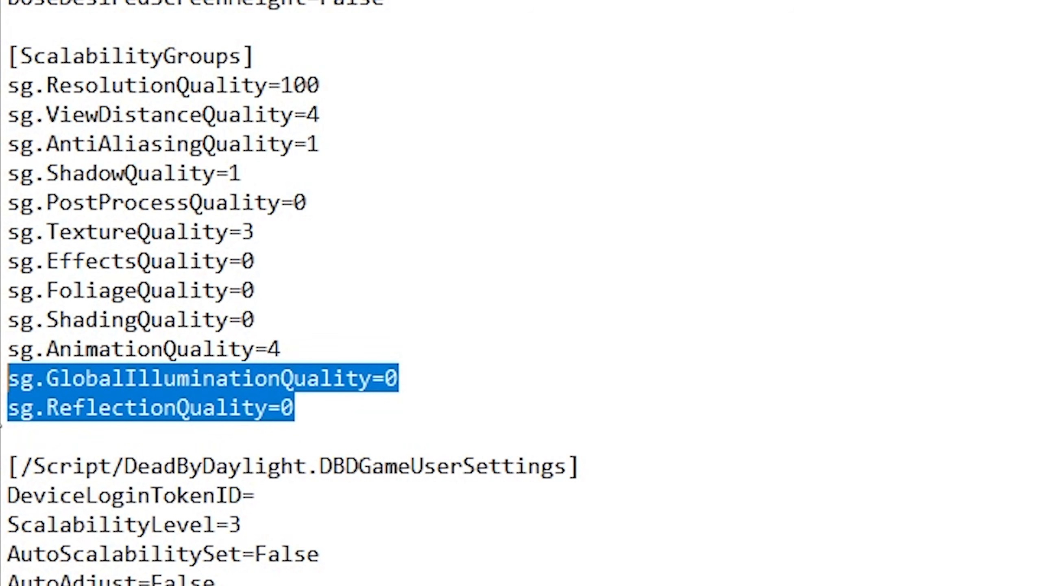
left_click_drag(8, 466, 669, 475)
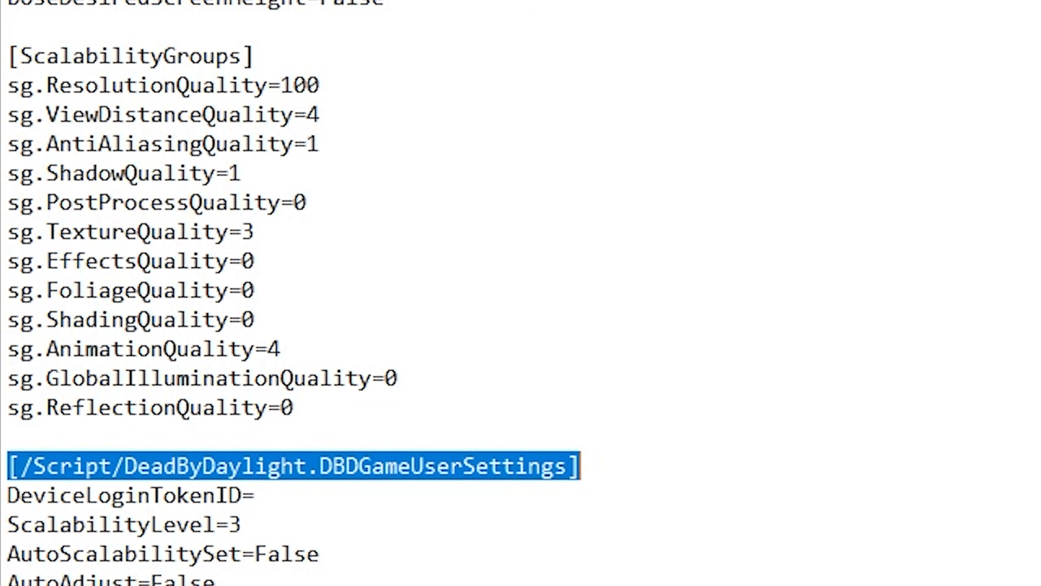
scroll(309, 170, "down", 20)
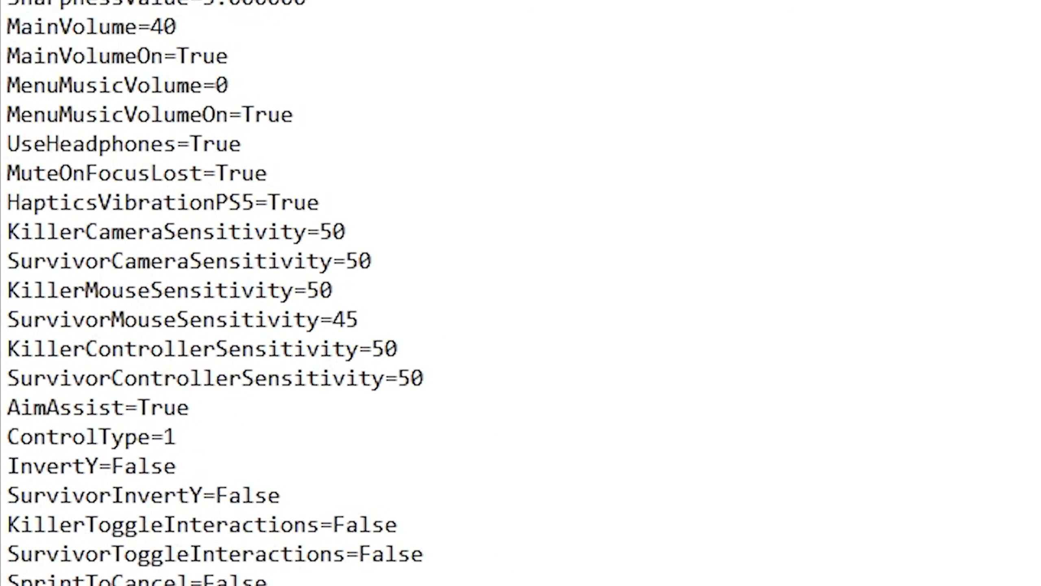
scroll(321, 224, "down", 6)
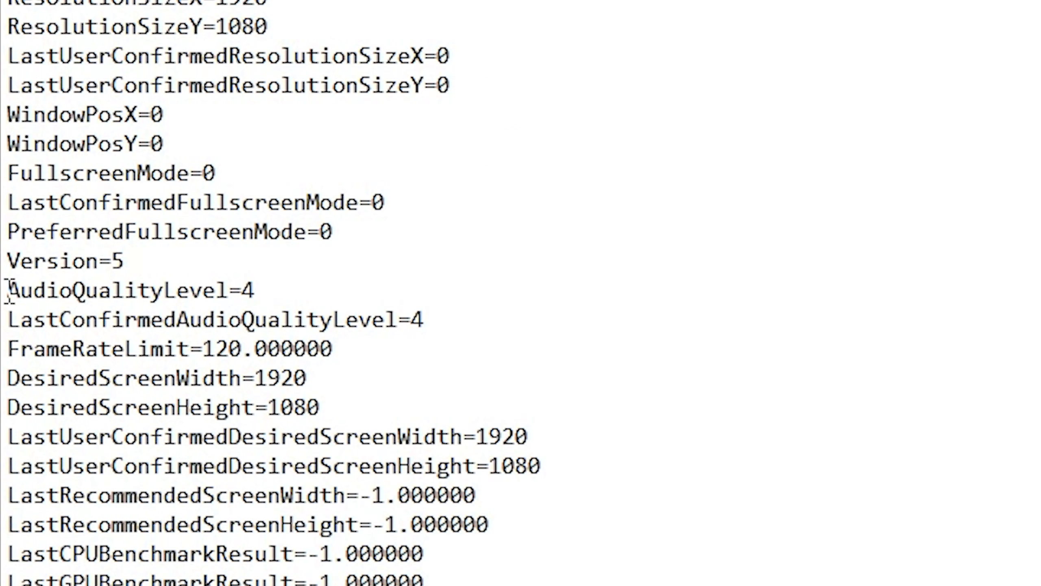
left_click_drag(8, 292, 389, 293)
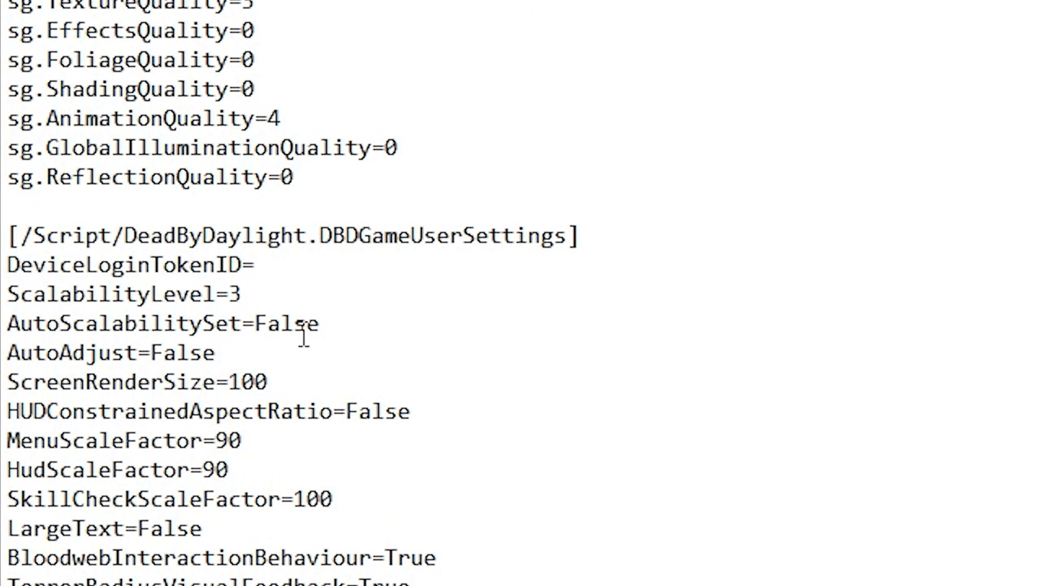
left_click(333, 291)
key("shift+Home")
key("Down")
key("shift+Up")
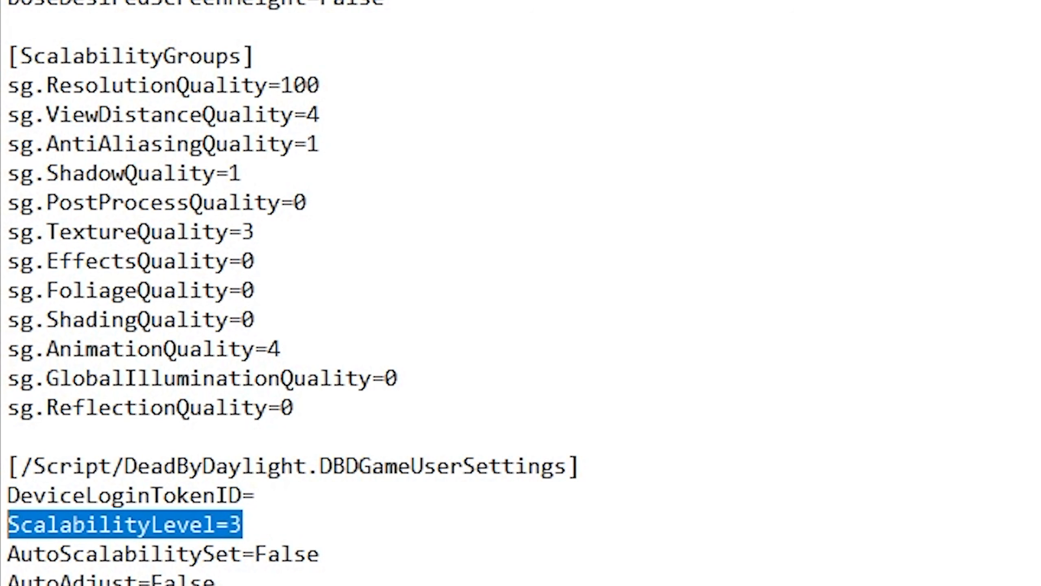
Close the file and set GameUserSettings.ini back to Read-only in its Properties, applying the change
left_click(763, 36)
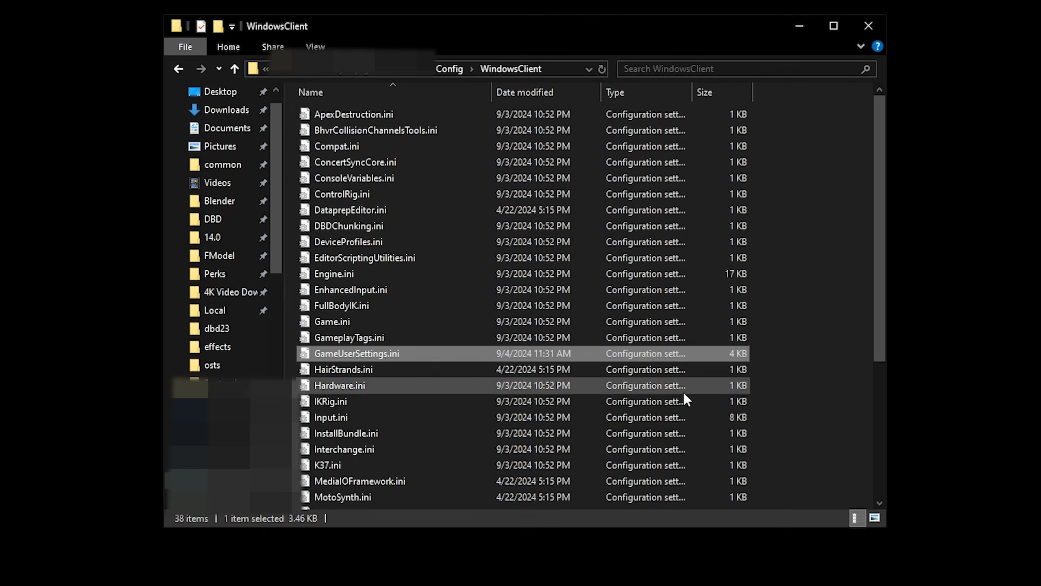
right_click(353, 352)
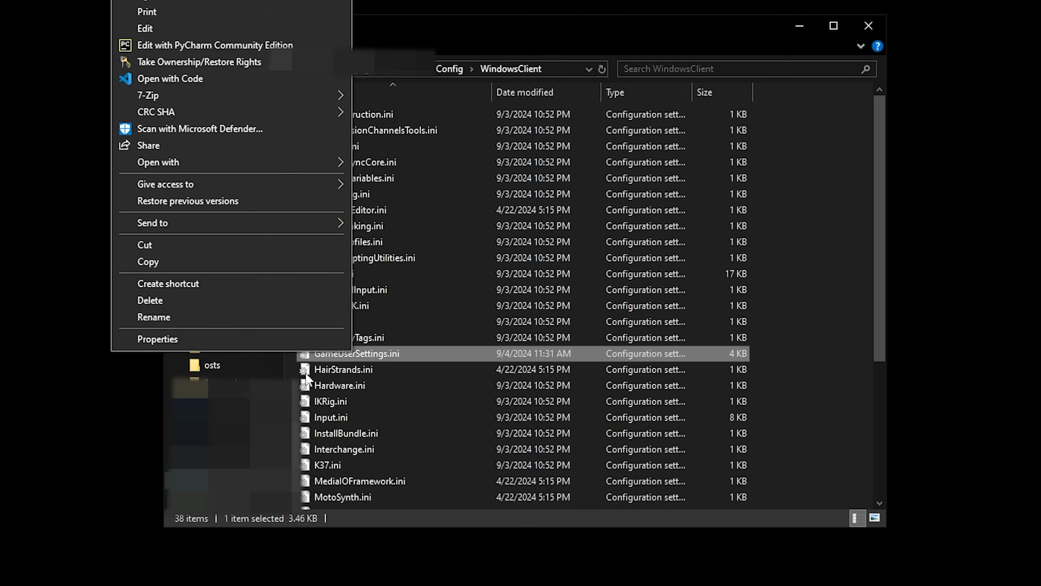
left_click(239, 339)
left_click(435, 450)
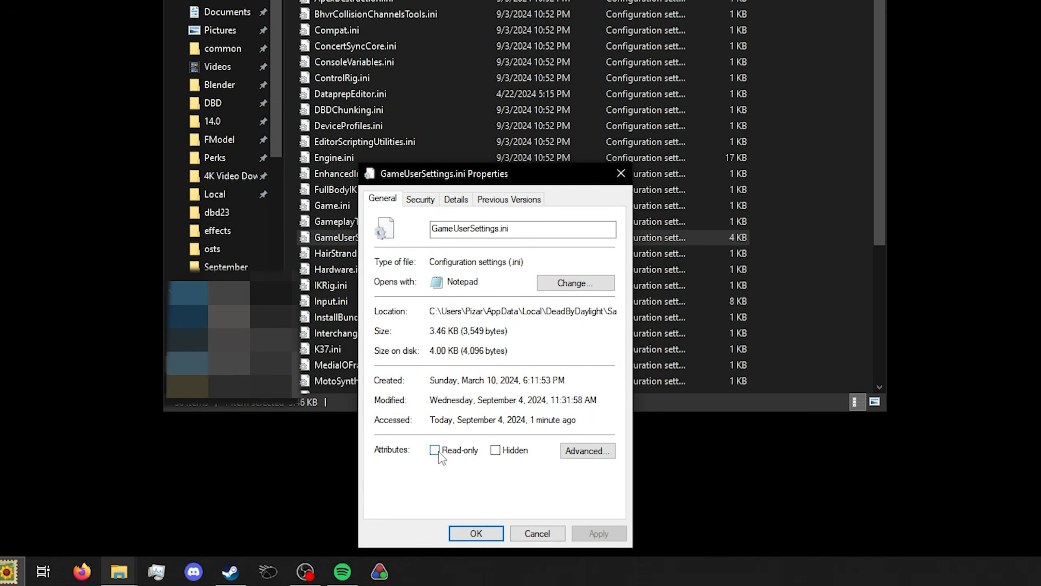
left_click(603, 541)
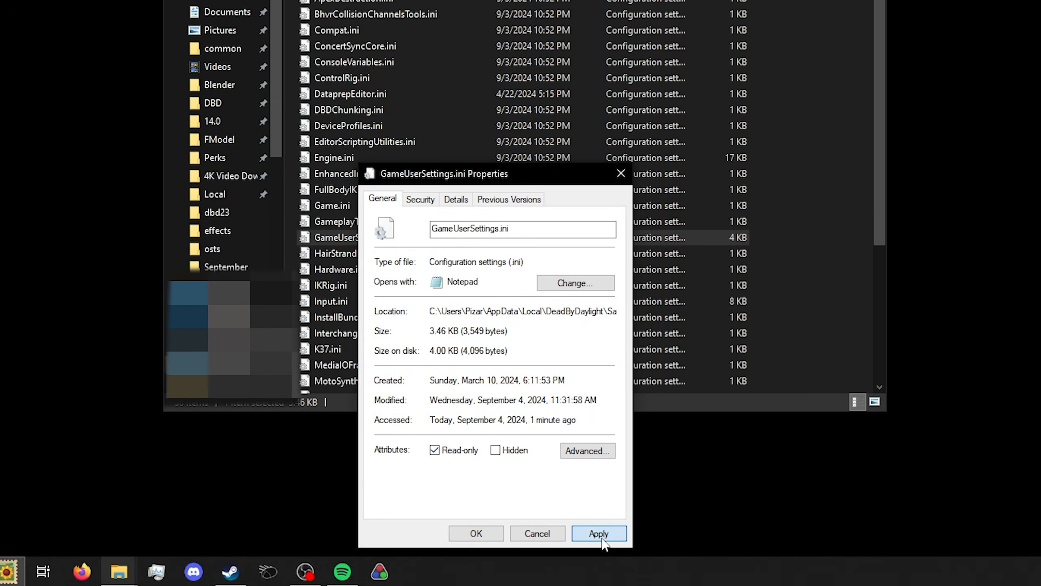
left_click(483, 531)
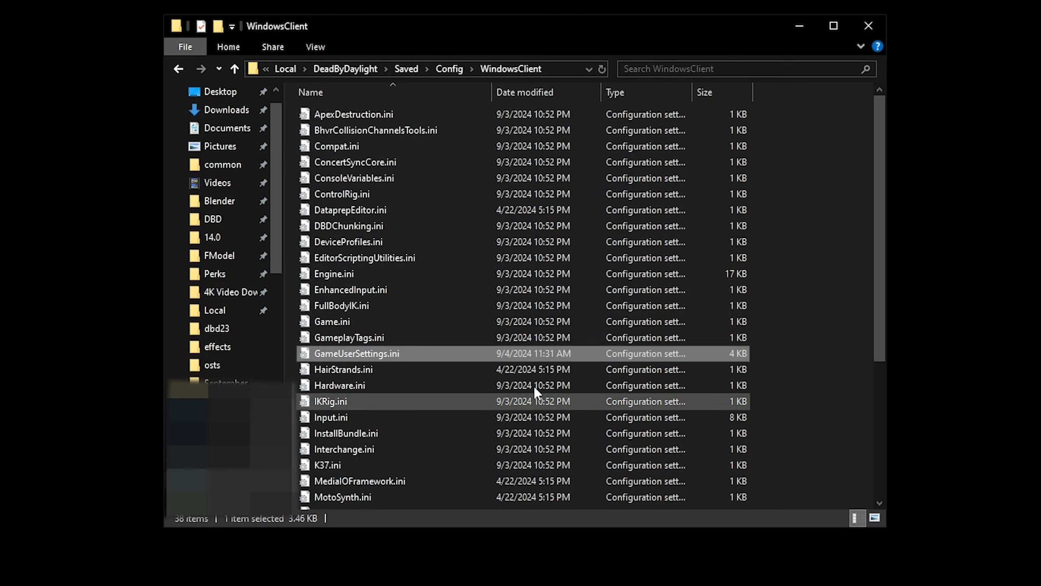
right_click(511, 351)
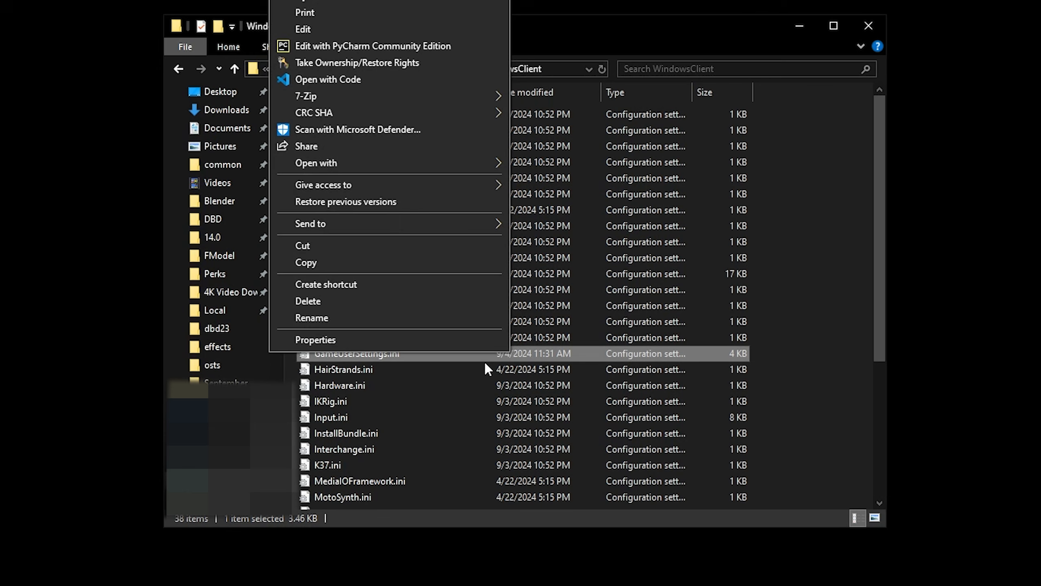
left_click(400, 339)
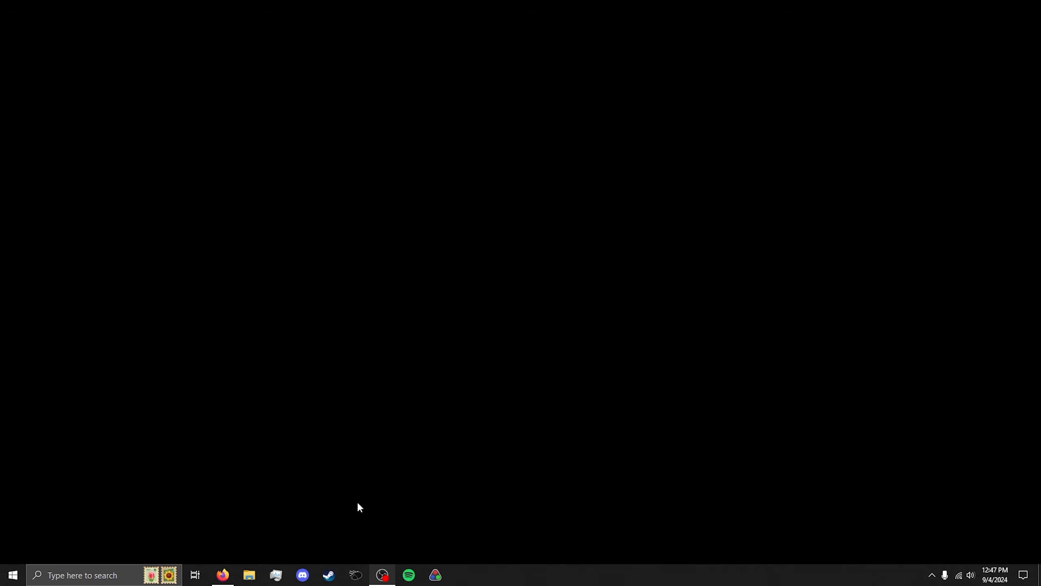
Open the ReShade website from the search results in Firefox and go to its download section
left_click(222, 575)
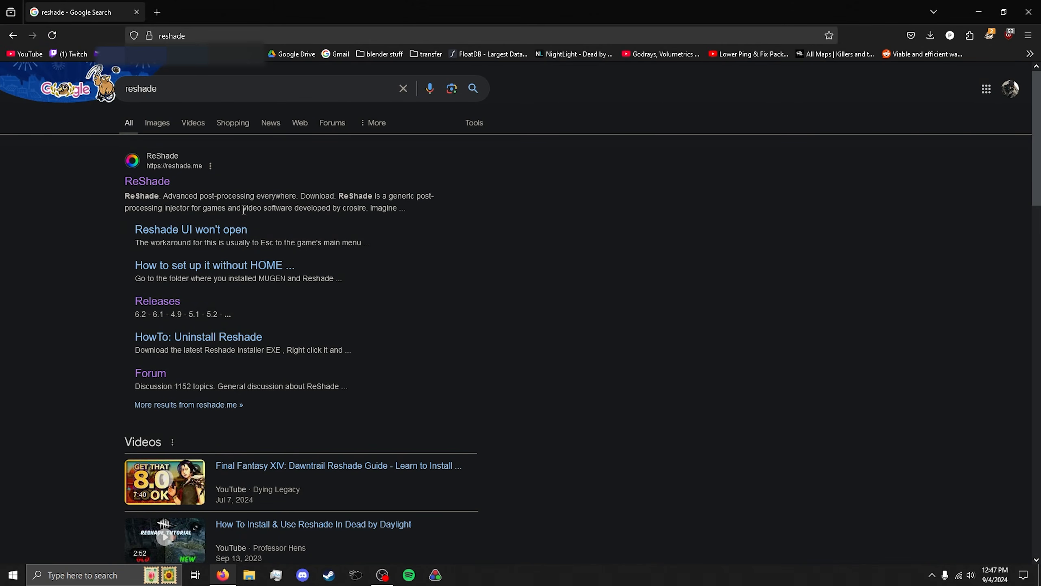
left_click(157, 187)
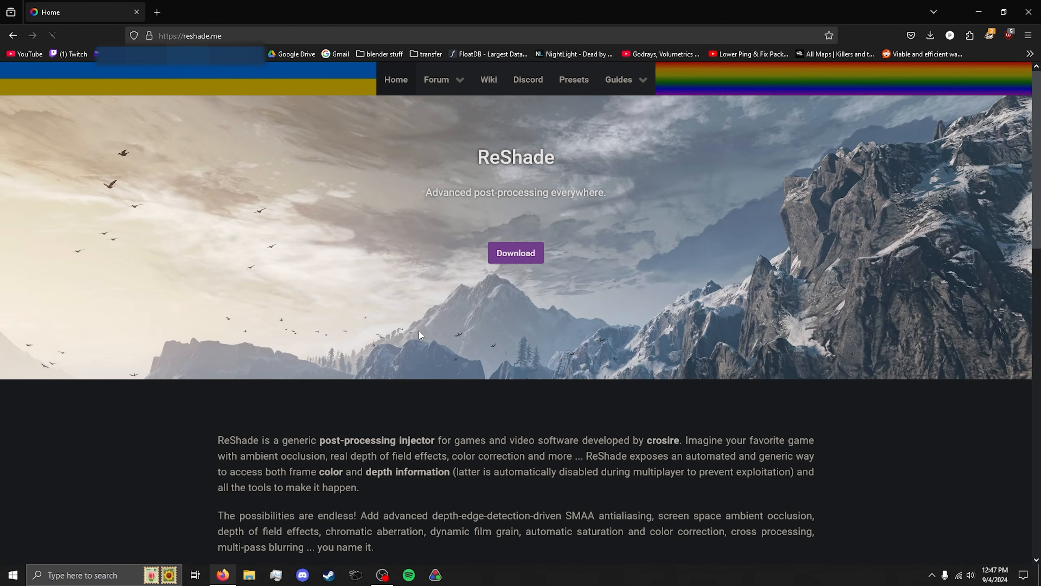
left_click(524, 259)
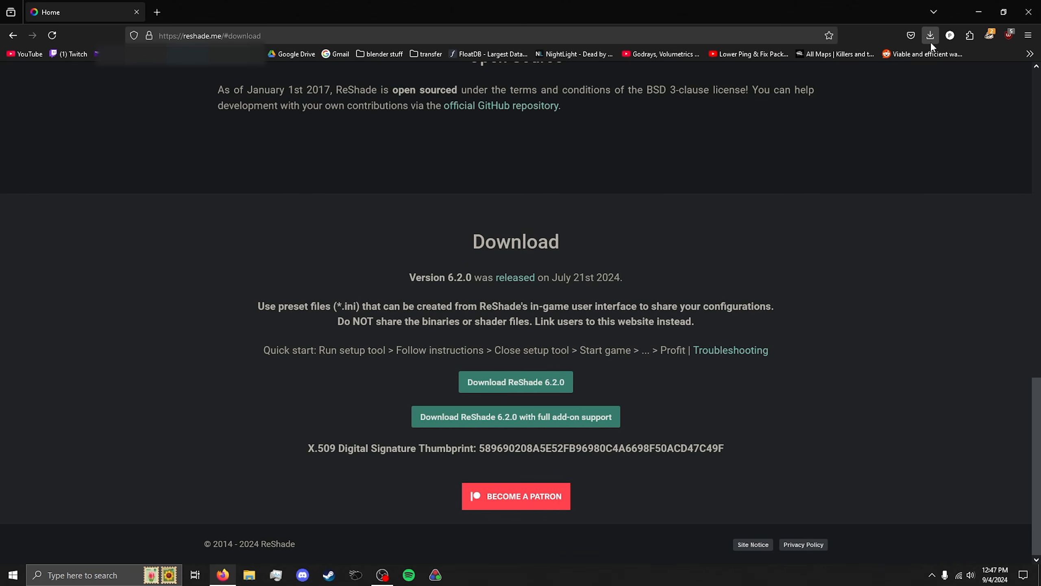
Launch the ReShade setup through Windows search
left_click(120, 576)
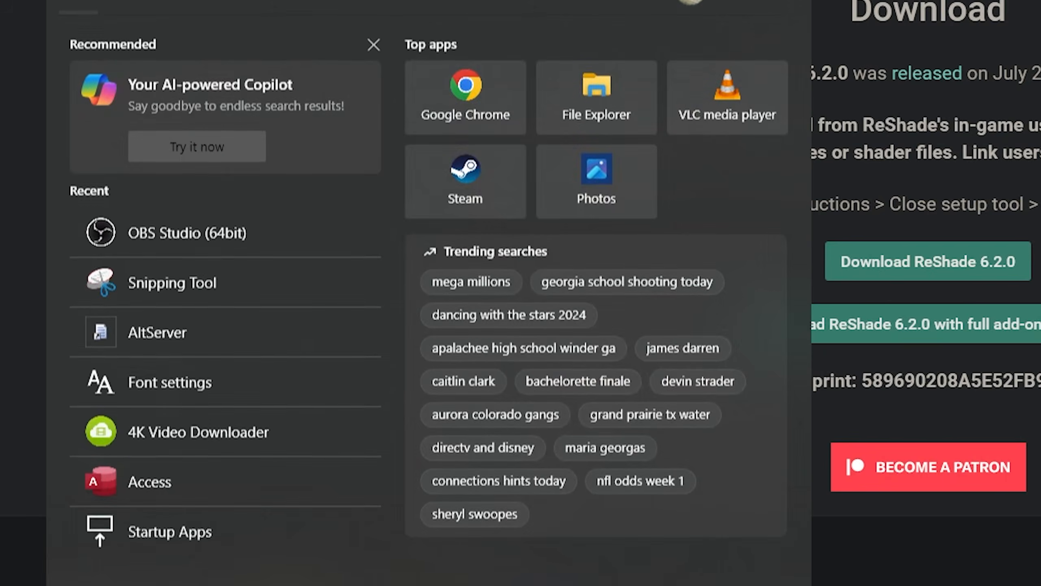
type("reshade")
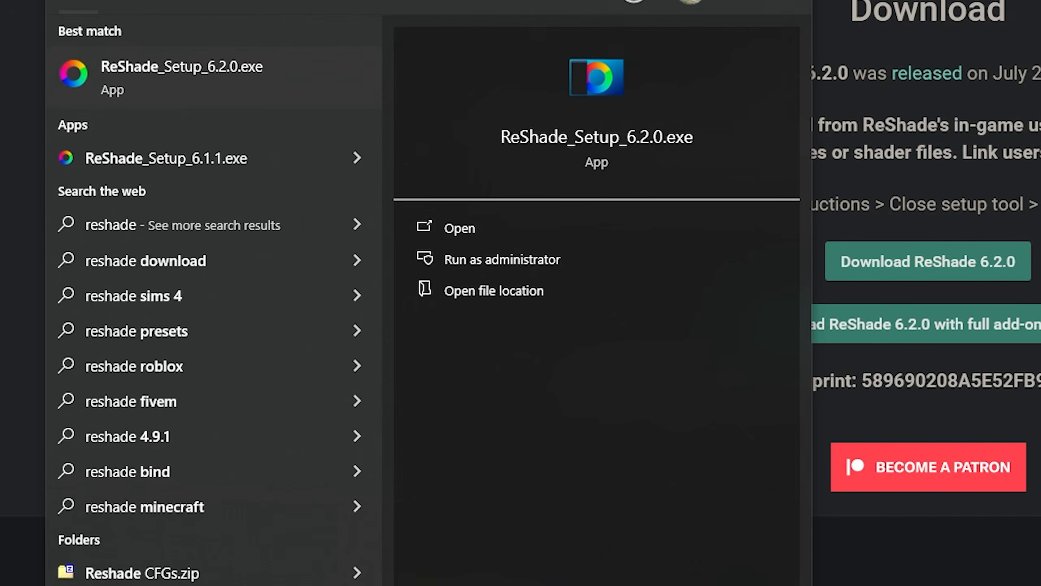
key("Return")
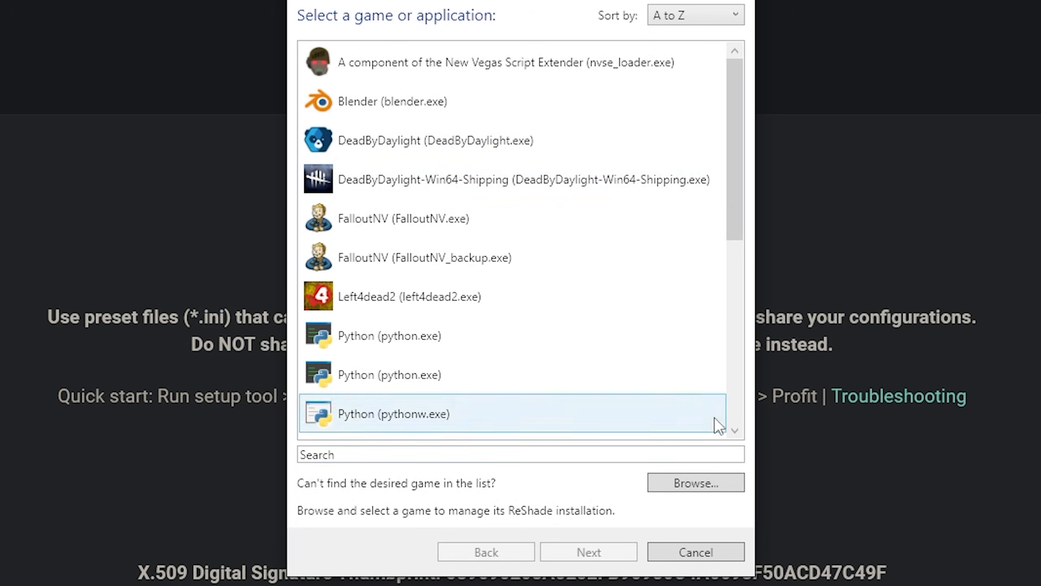
Browse to Dead by Daylight's Binaries\Win64 folder and pick DeadByDaylight-Win64-Shipping.exe as the ReShade target
left_click(705, 486)
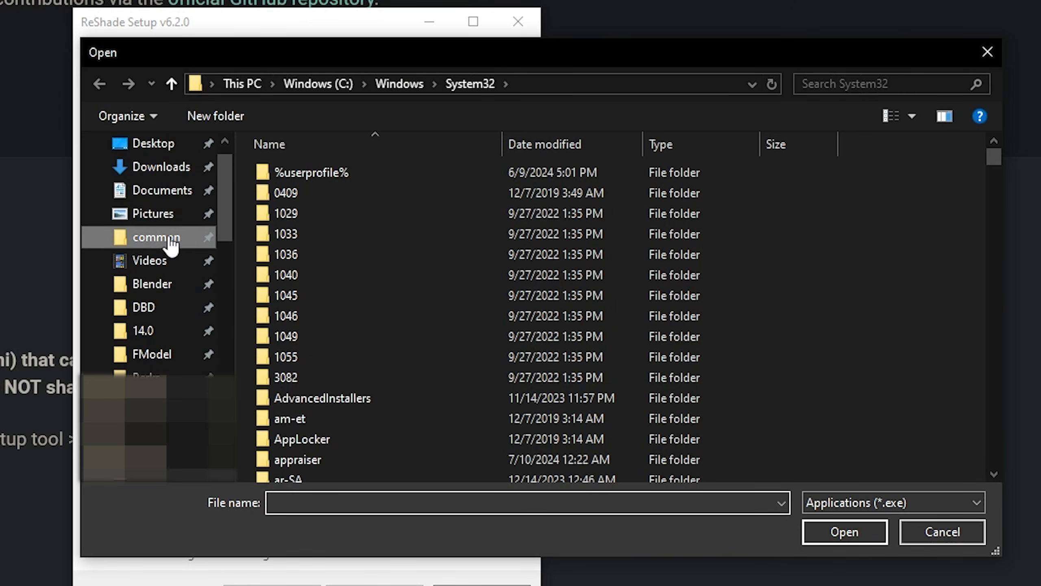
left_click(159, 237)
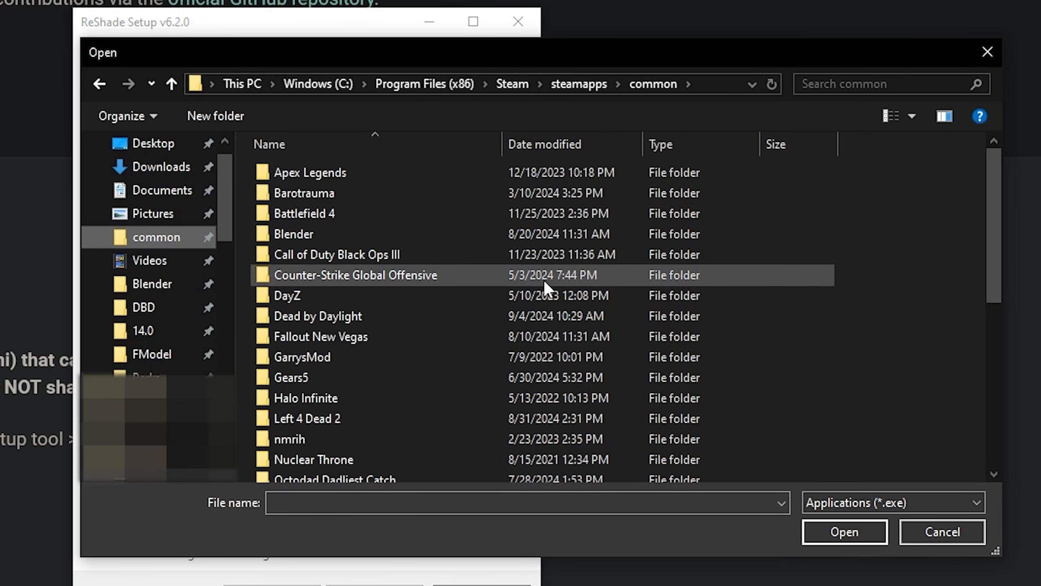
scroll(458, 230, "down", 2)
scroll(447, 330, "down", 2)
scroll(416, 208, "up", 3)
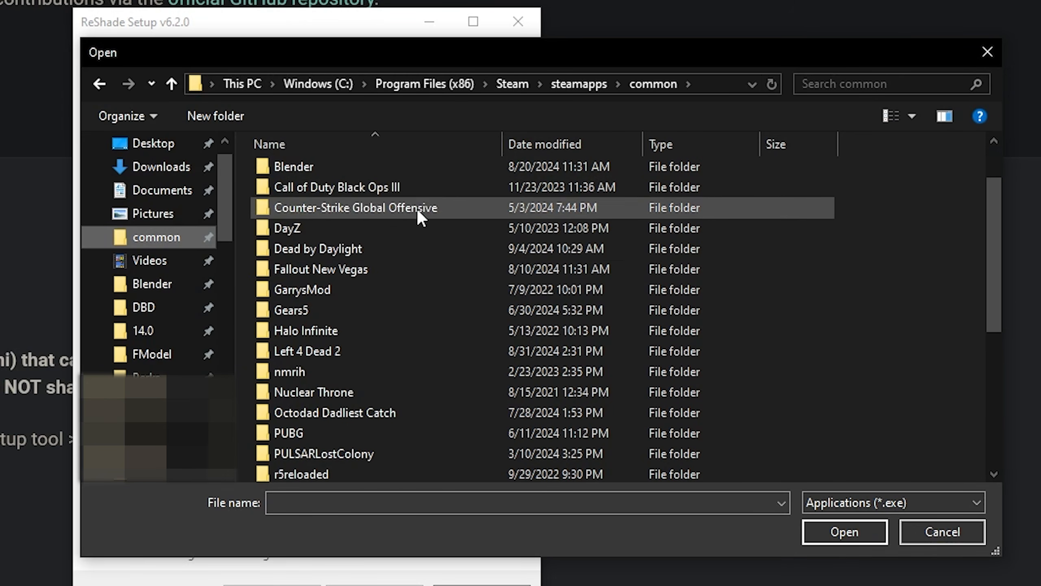
double_click(369, 242)
double_click(345, 172)
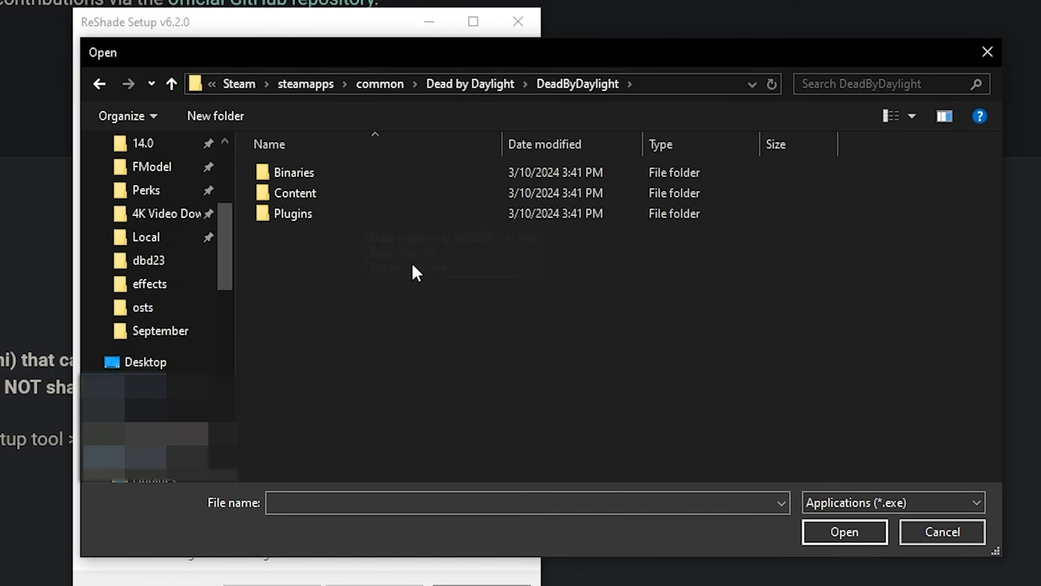
double_click(400, 174)
double_click(419, 179)
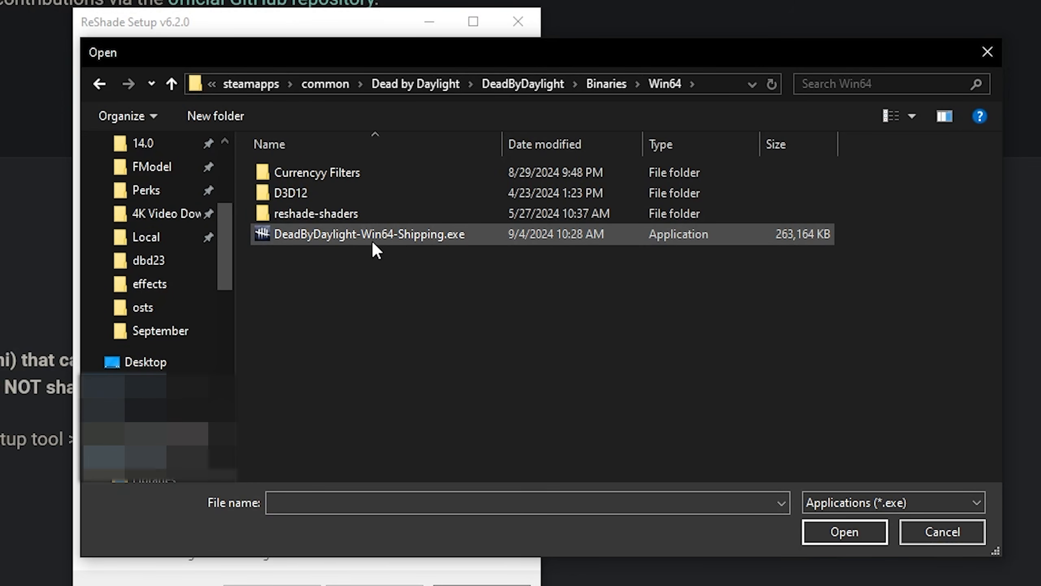
left_click(918, 527)
left_click(368, 222)
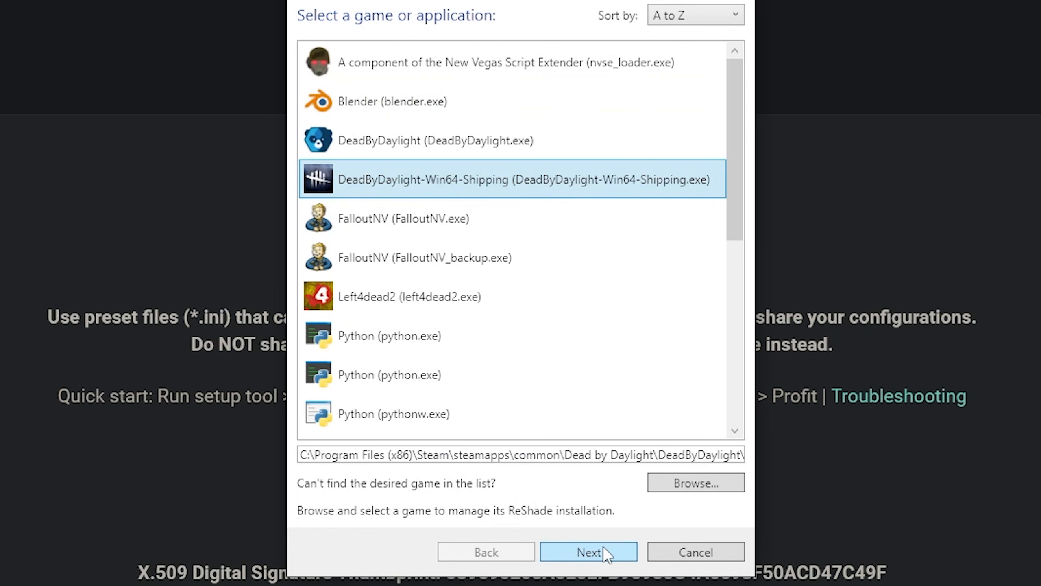
Continue with DirectX 10/11/12 and Update ReShade only, then finish the ReShade installation
left_click(588, 551)
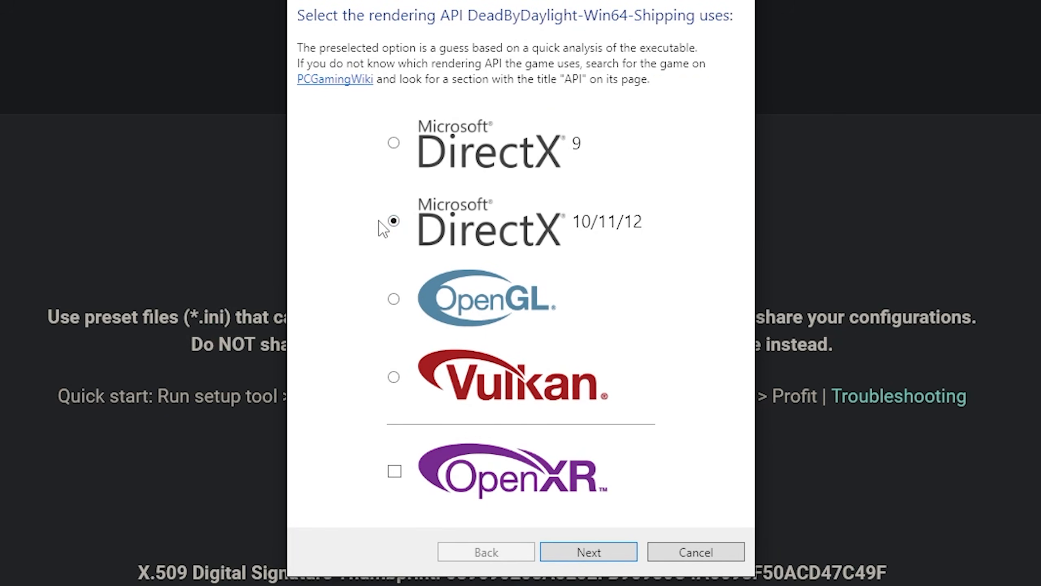
left_click(597, 549)
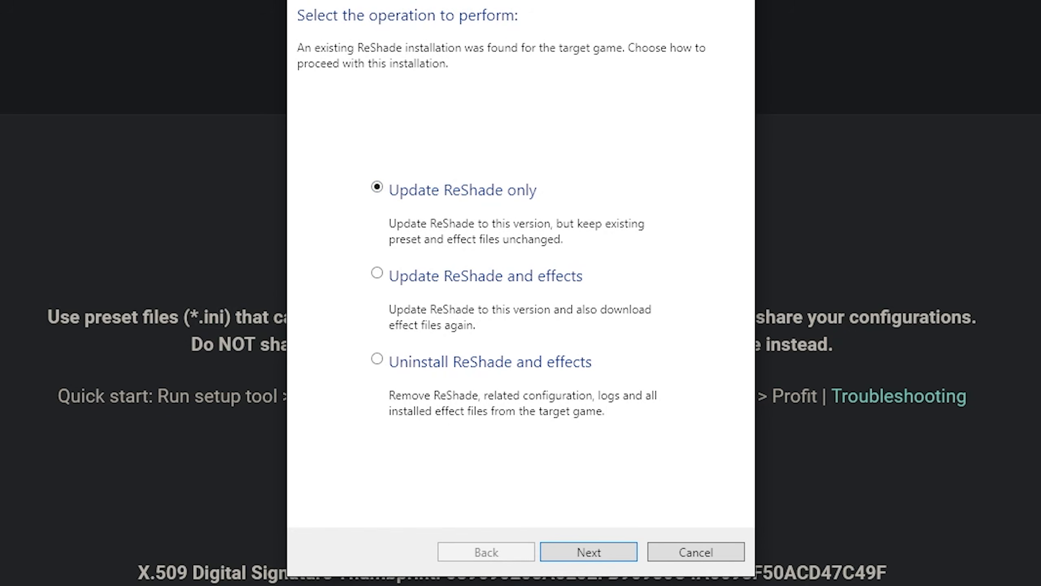
left_click(590, 548)
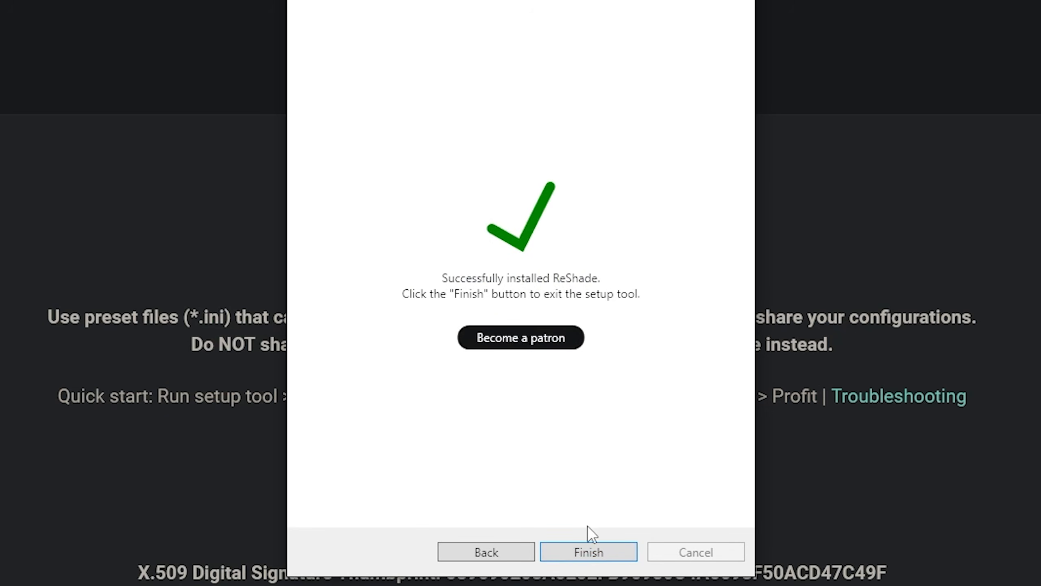
left_click(602, 552)
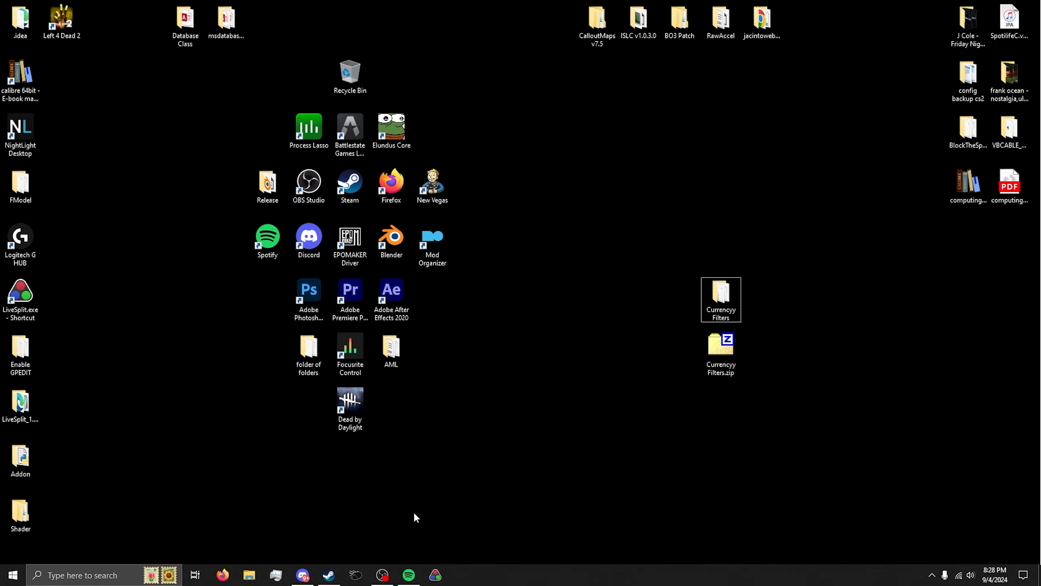
Review the Currencyy Filters download in the Discord resources channel and its folder on the desktop
left_click(311, 576)
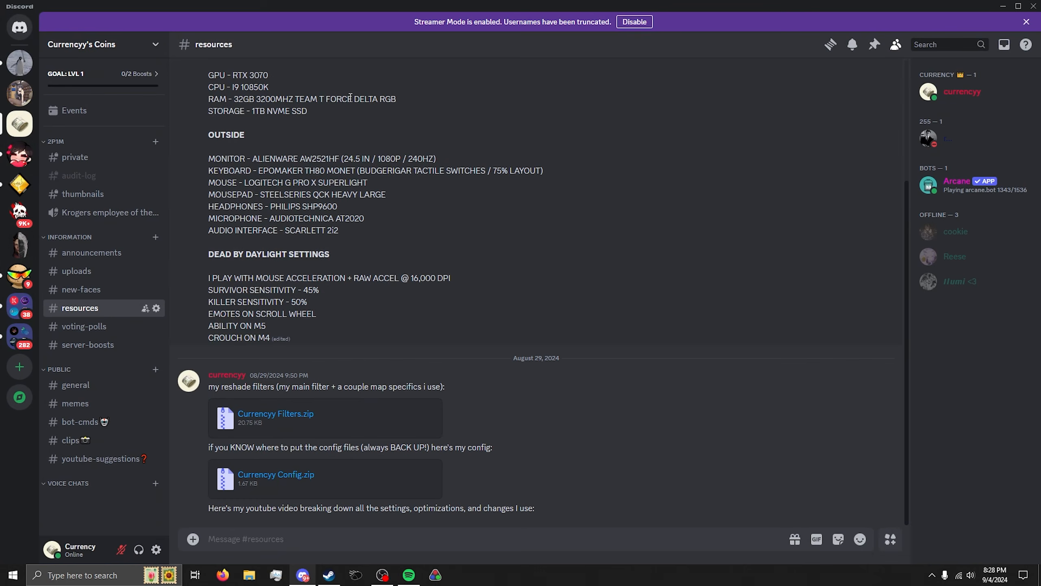
left_click(1003, 6)
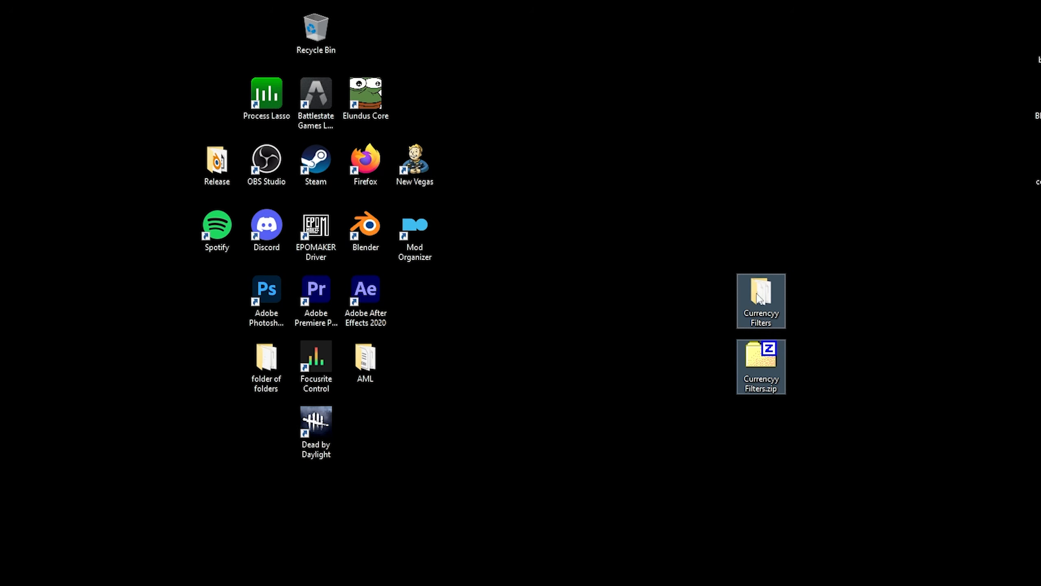
left_click_drag(772, 370, 622, 435)
left_click(642, 439)
double_click(612, 360)
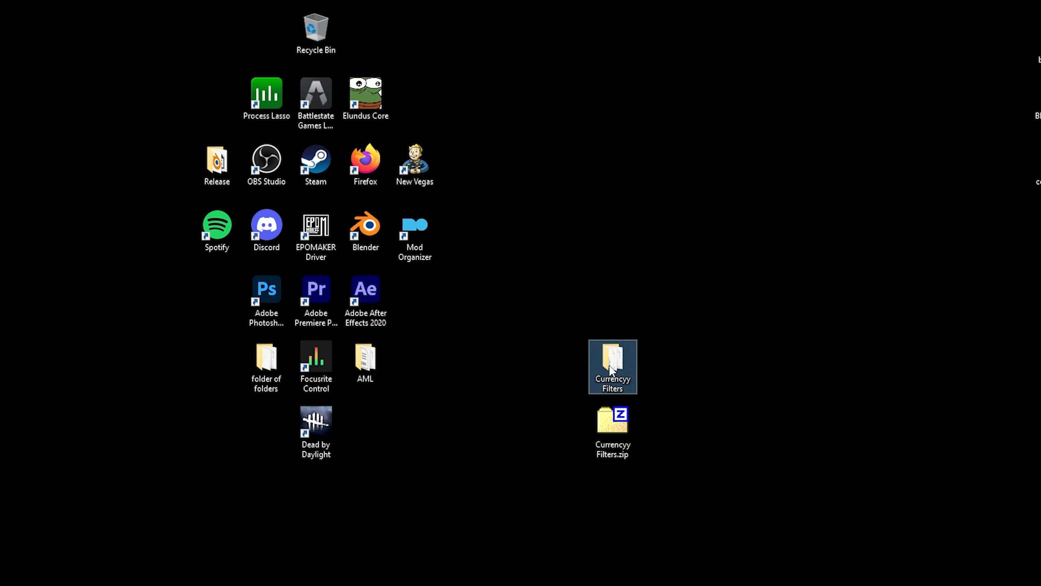
Open Dead by Daylight's properties in the Steam library to reach its launch options
left_click_drag(308, 298, 241, 114)
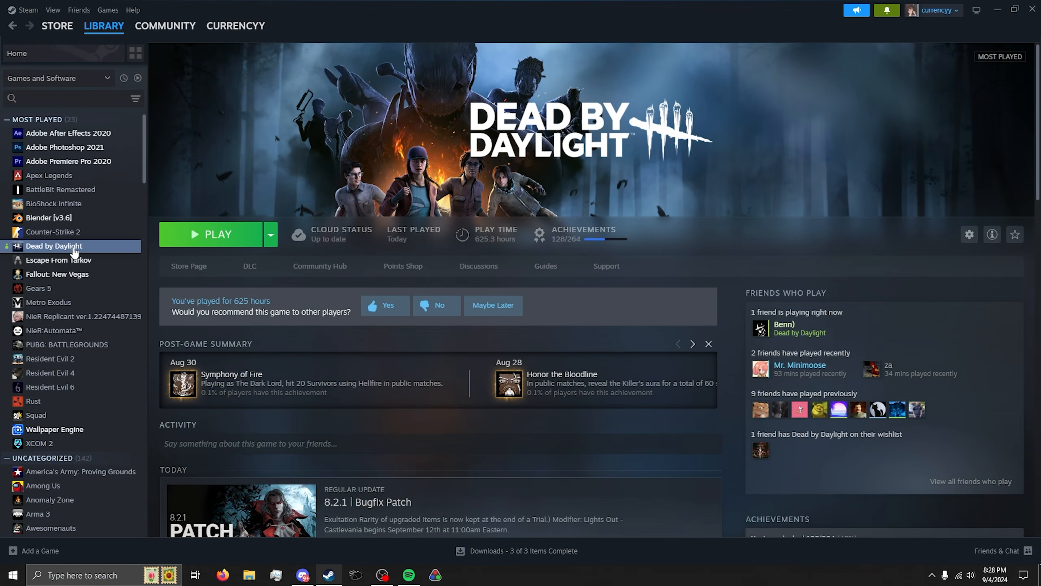
right_click(74, 251)
left_click(101, 350)
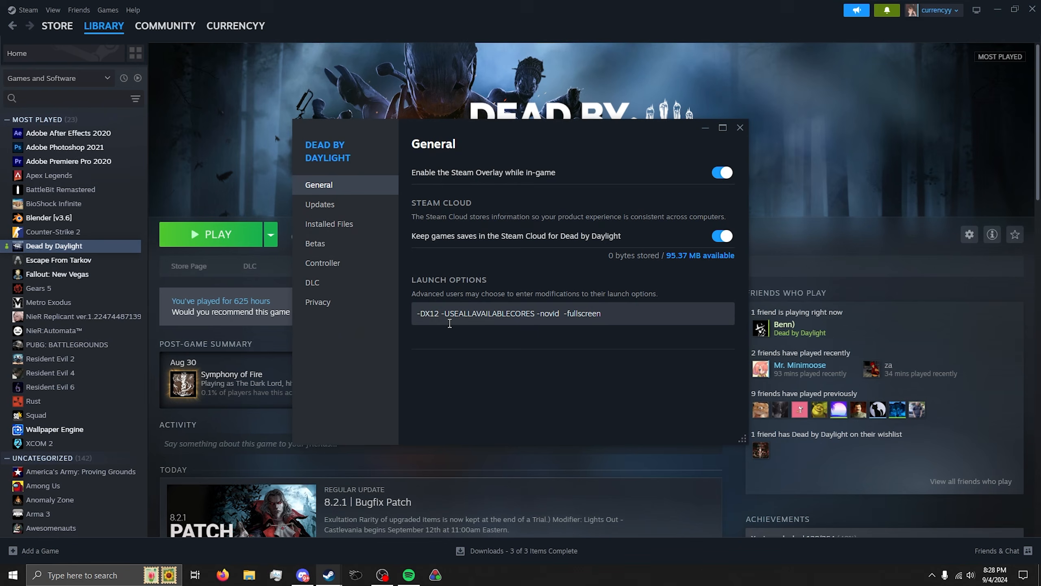
Open Dead by Daylight's installed game folder from the Installed Files page of its properties
left_click(438, 314)
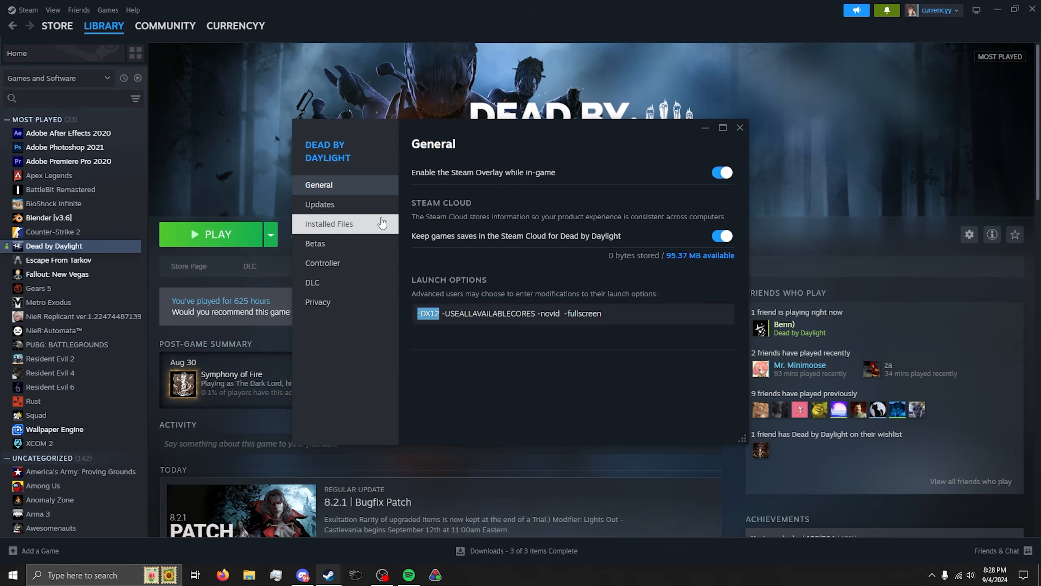
left_click(380, 224)
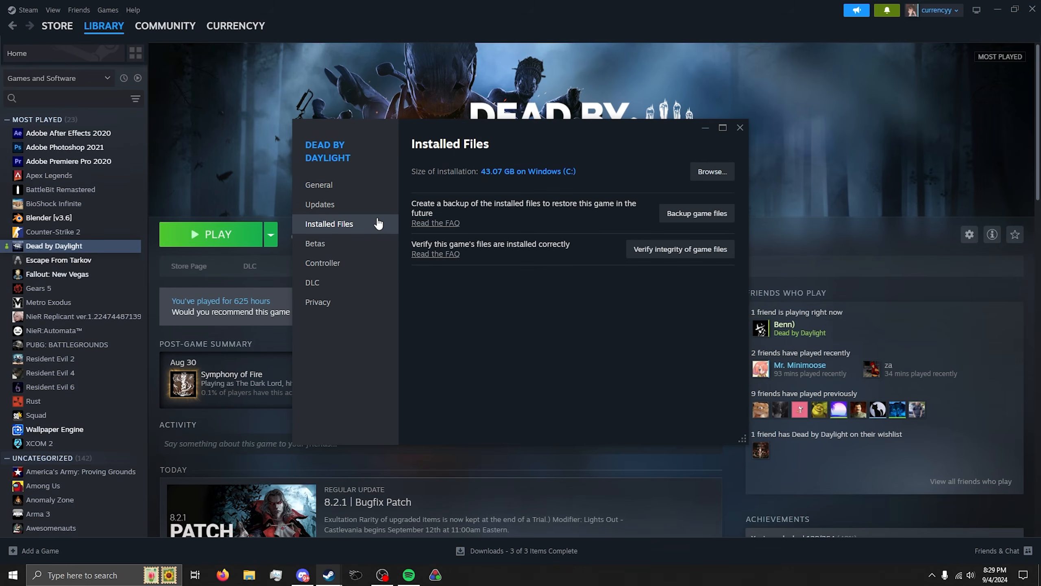
left_click(709, 172)
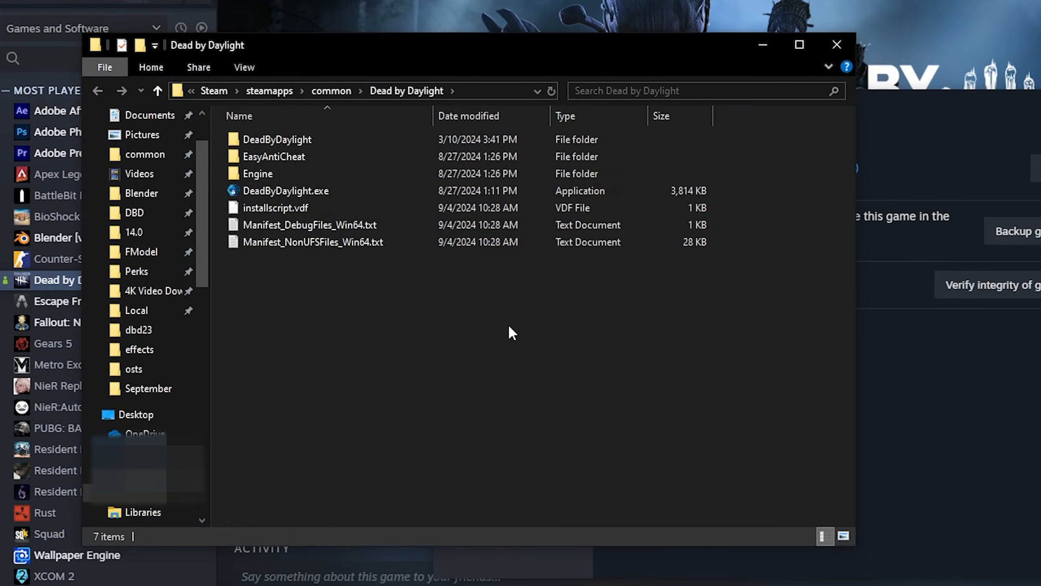
Go into DeadByDaylight\Binaries\Win64 and move the Currencyy Filters folder from the desktop into it
double_click(363, 149)
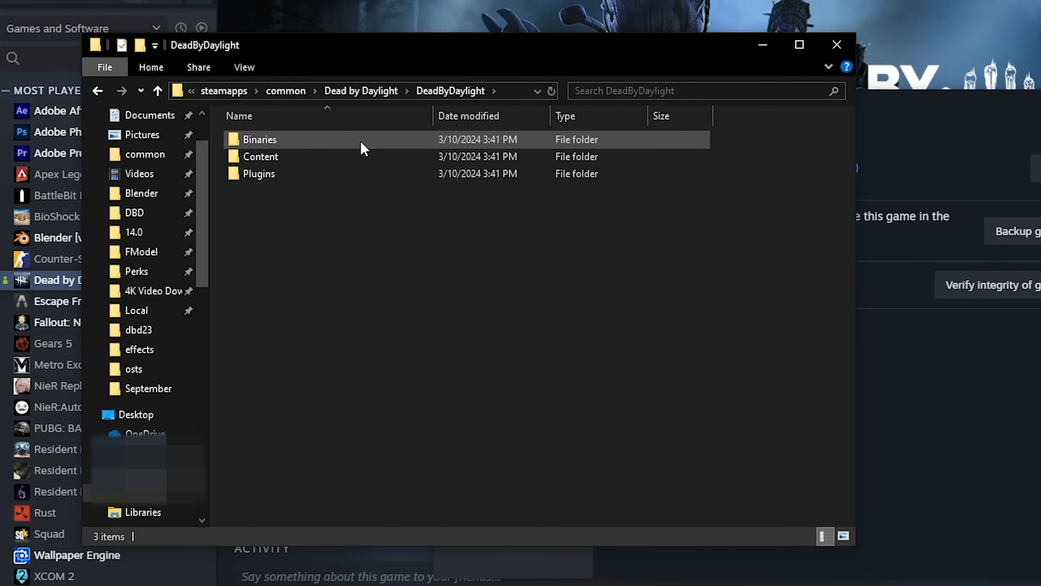
double_click(360, 140)
double_click(320, 139)
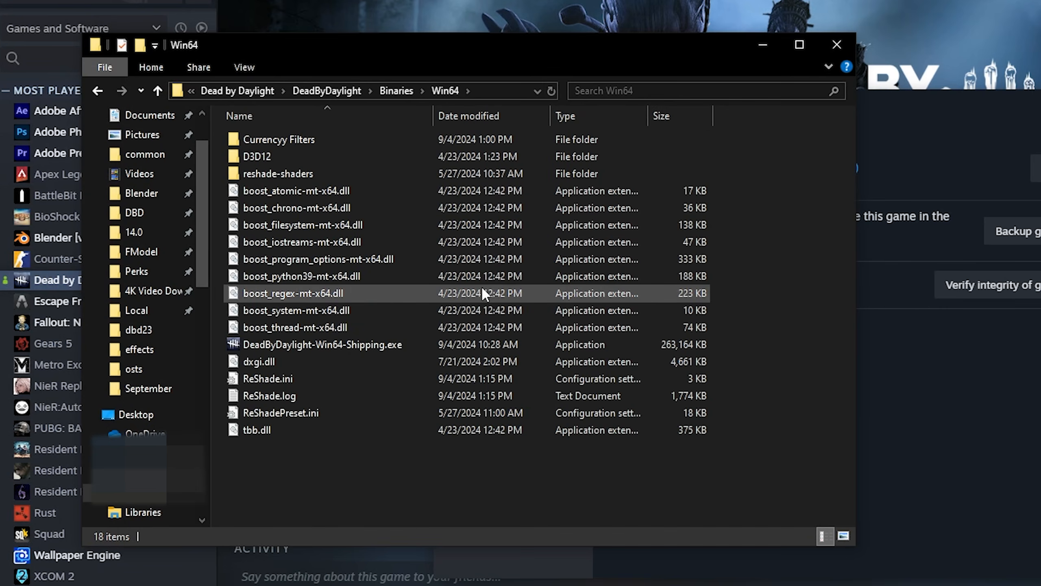
left_click(1040, 0)
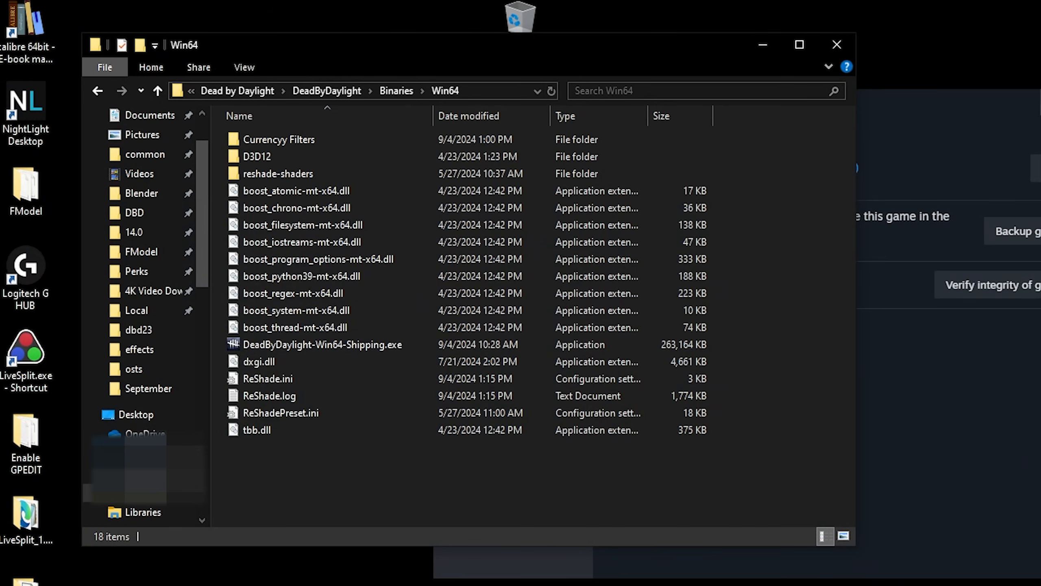
left_click(1040, 98)
left_click_drag(713, 33, 732, 6)
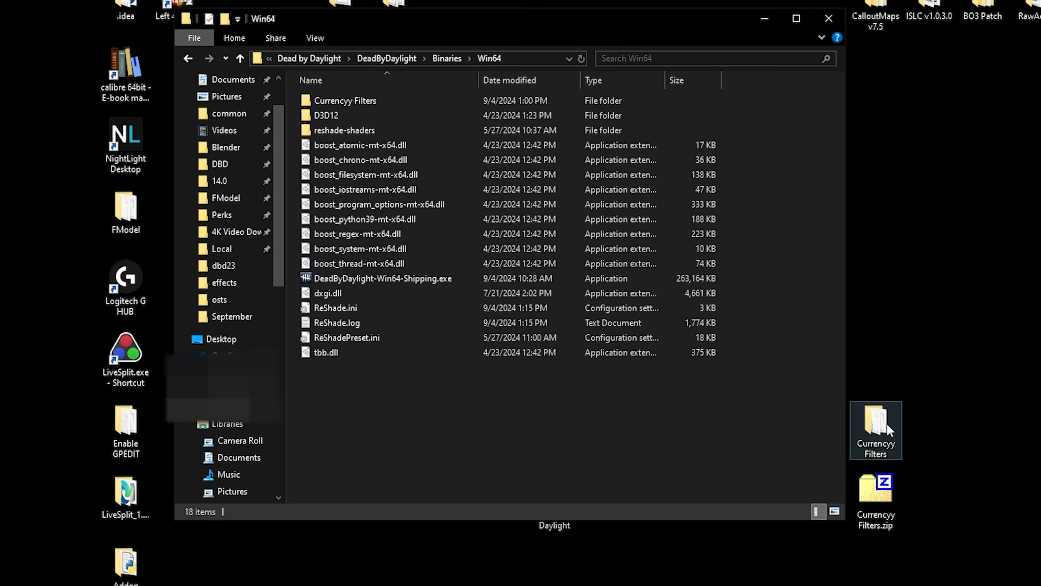
left_click_drag(532, 148, 449, 189)
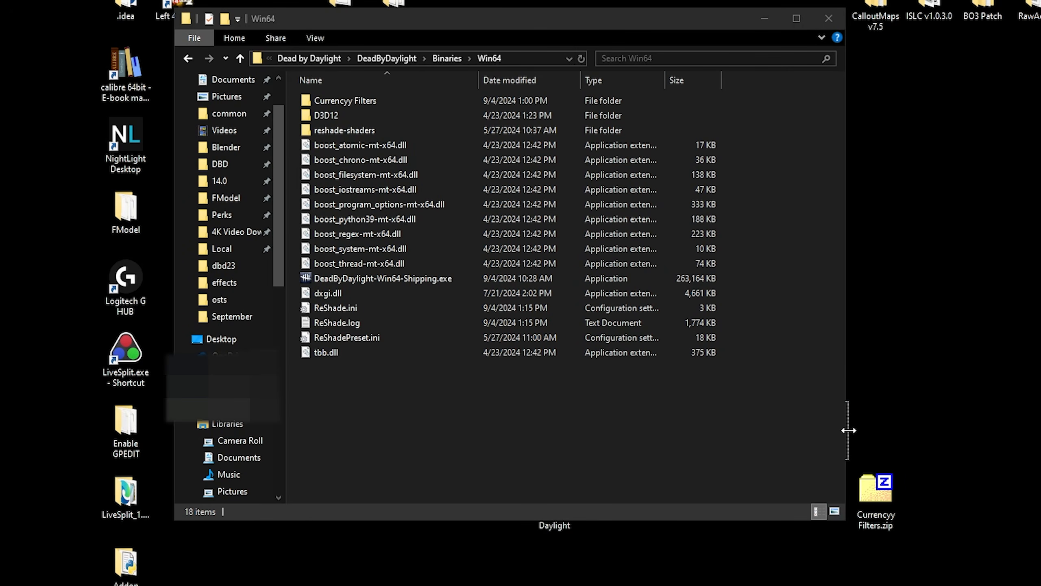
Open the Currencyy Filters.zip archive to inspect its preset files, then close the archive
double_click(876, 490)
double_click(279, 456)
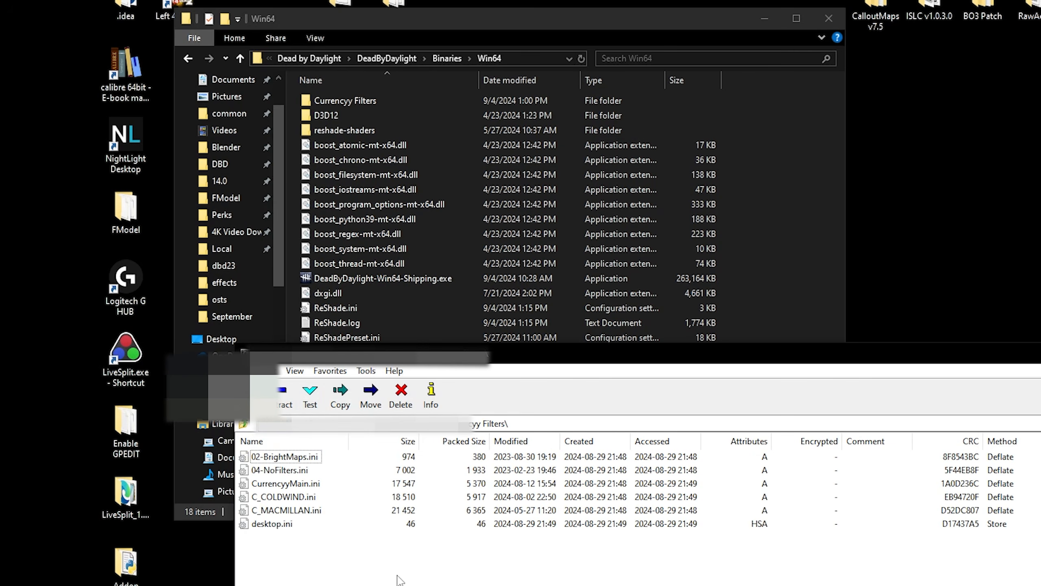
left_click_drag(385, 584, 209, 450)
key("alt+F4")
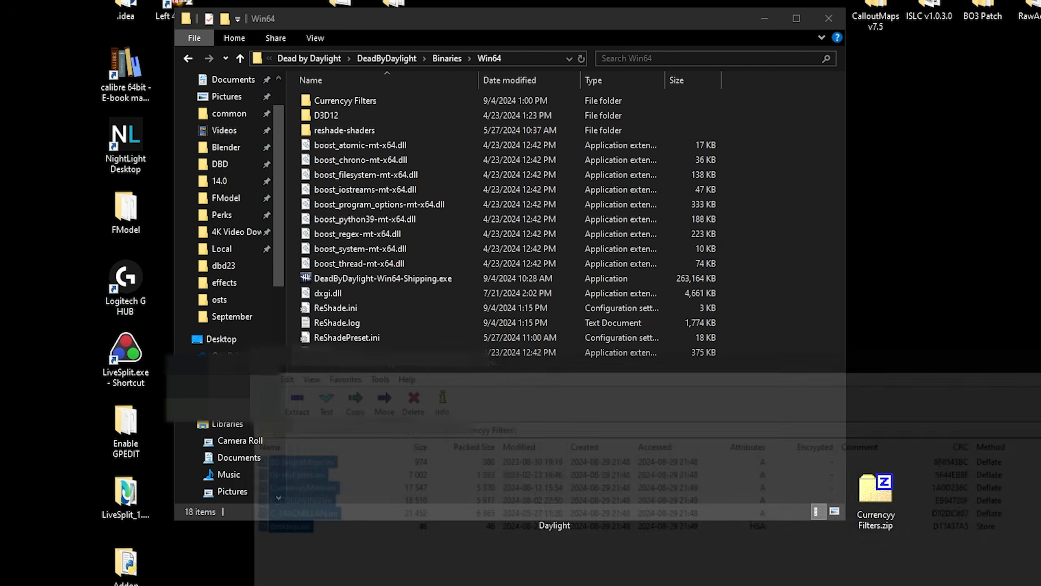
left_click_drag(730, 24, 886, 133)
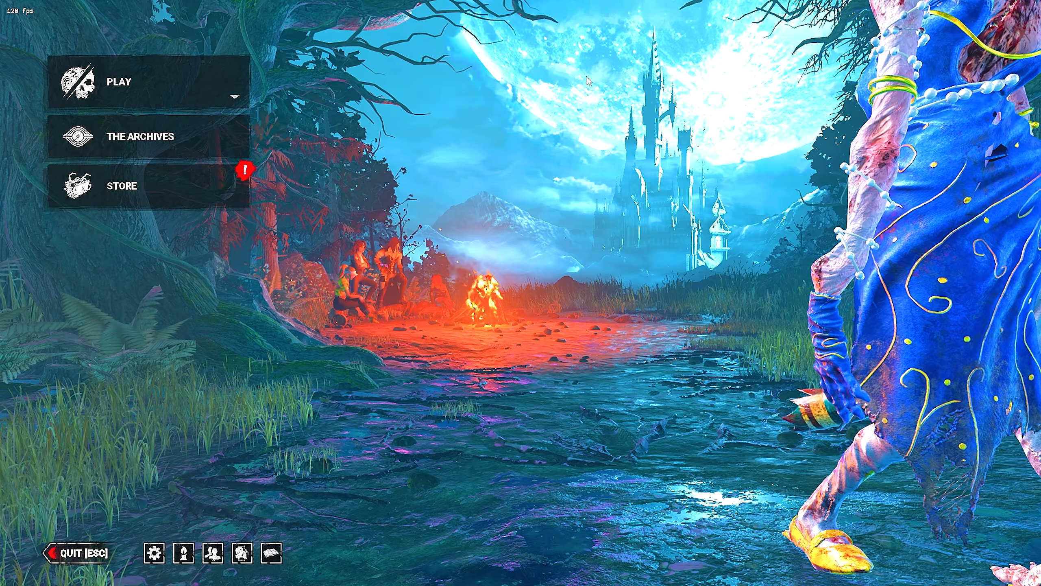
Open the ReShade overlay in game and load CurrencyyMain.ini from the Currencyy Filters folder as the preset
key("Home")
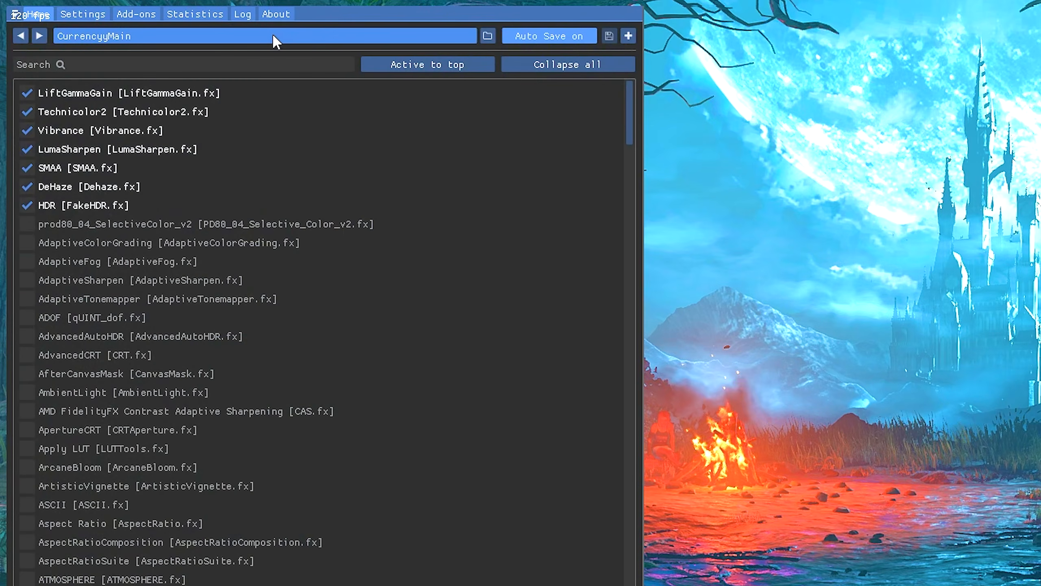
left_click(273, 36)
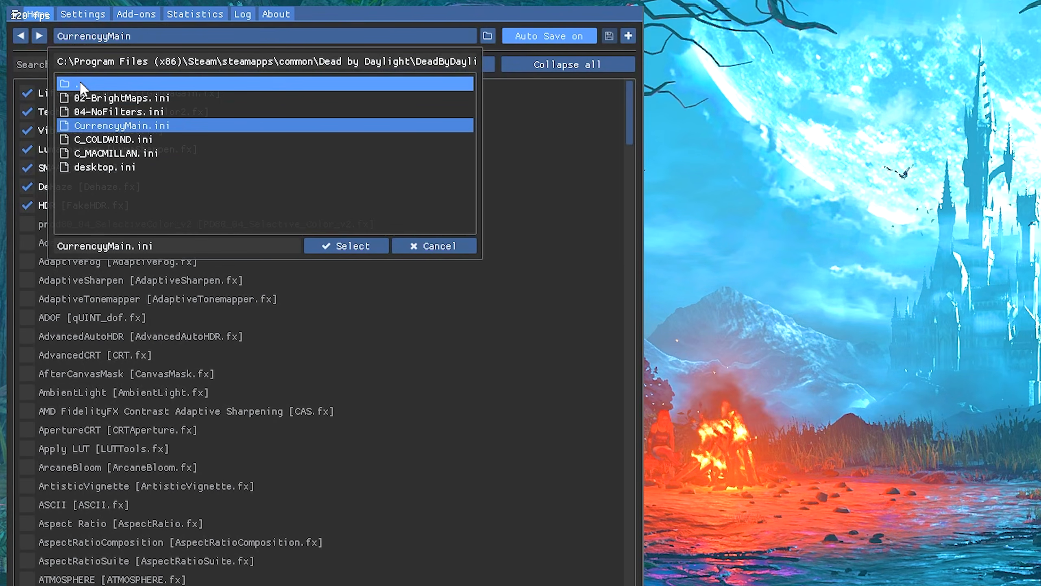
double_click(62, 85)
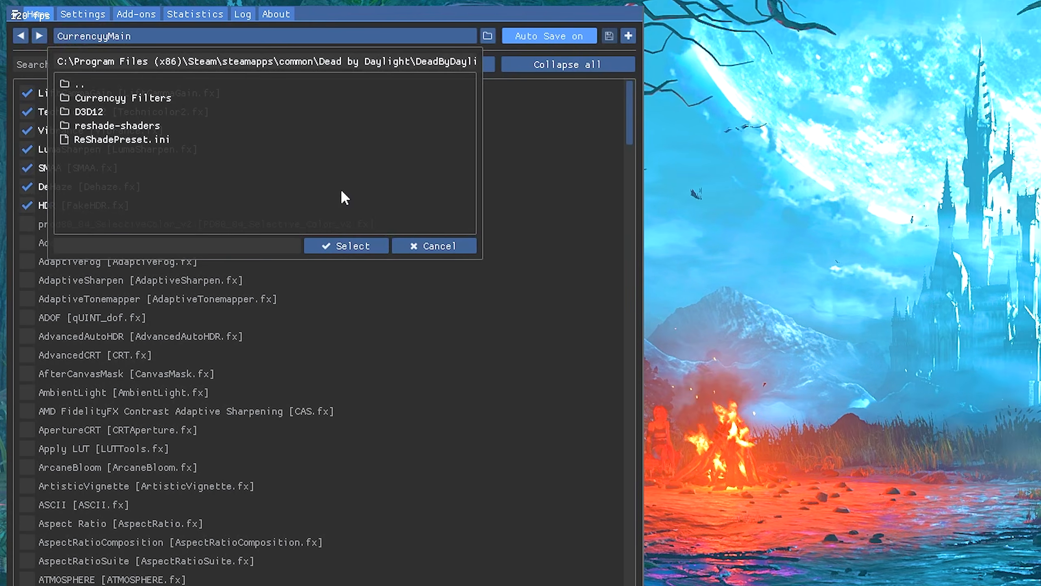
left_click(214, 102)
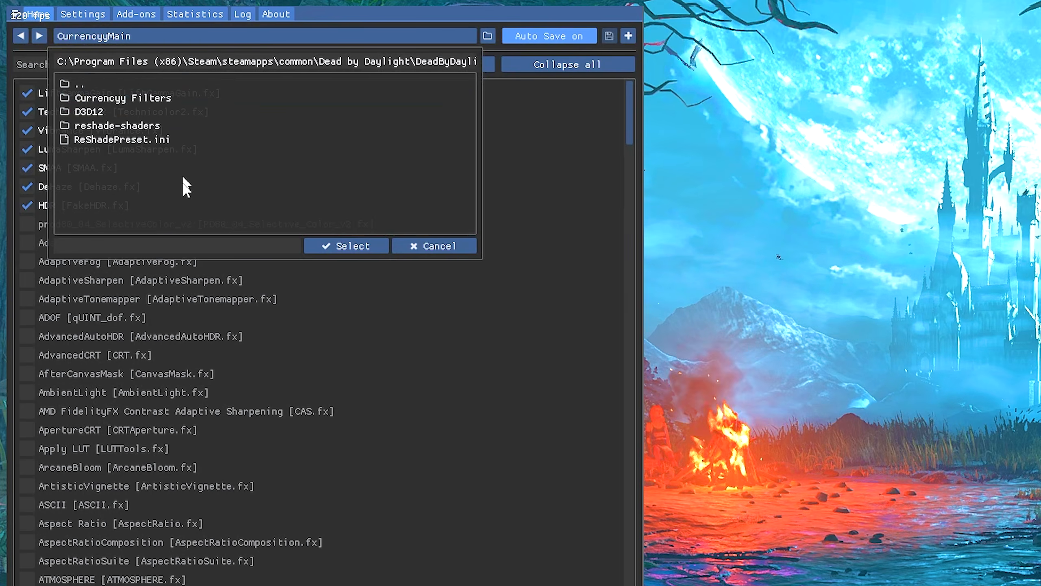
double_click(154, 110)
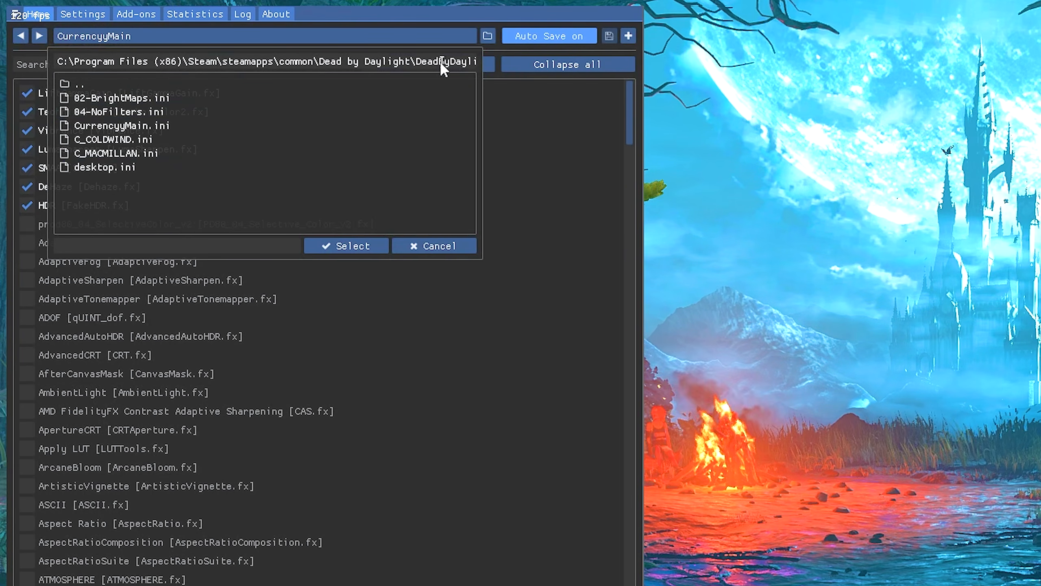
double_click(163, 126)
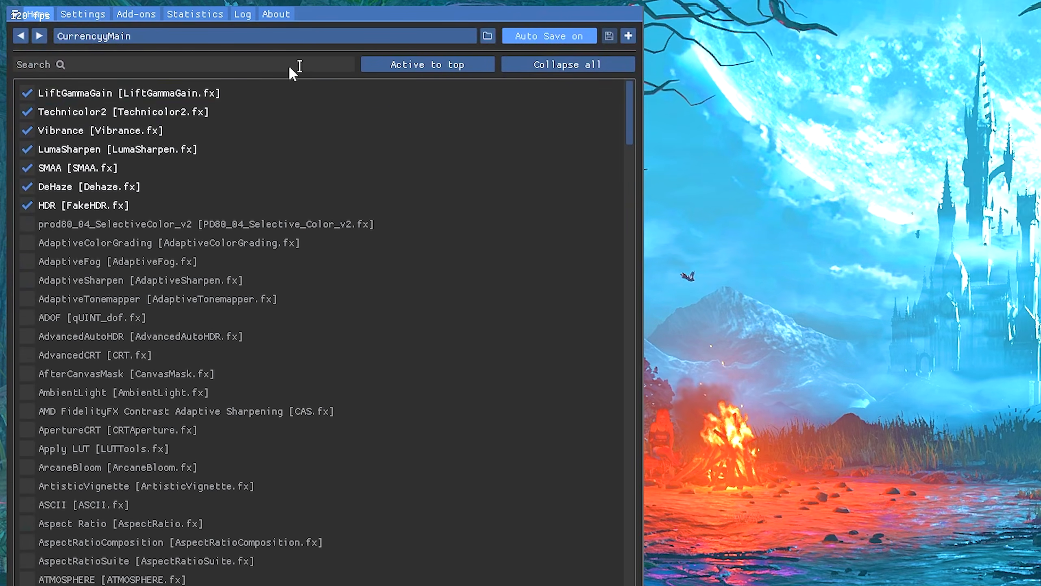
Review the ReShade Settings page, including overlay and styling options, then close the overlay
left_click(85, 20)
scroll(322, 234, "down", 8)
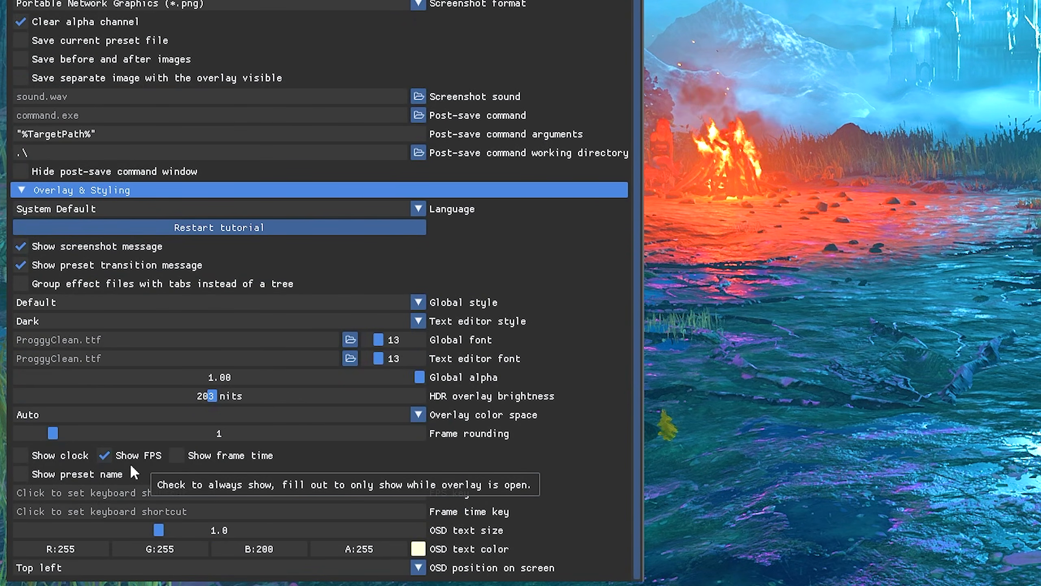
scroll(119, 461, "up", 10)
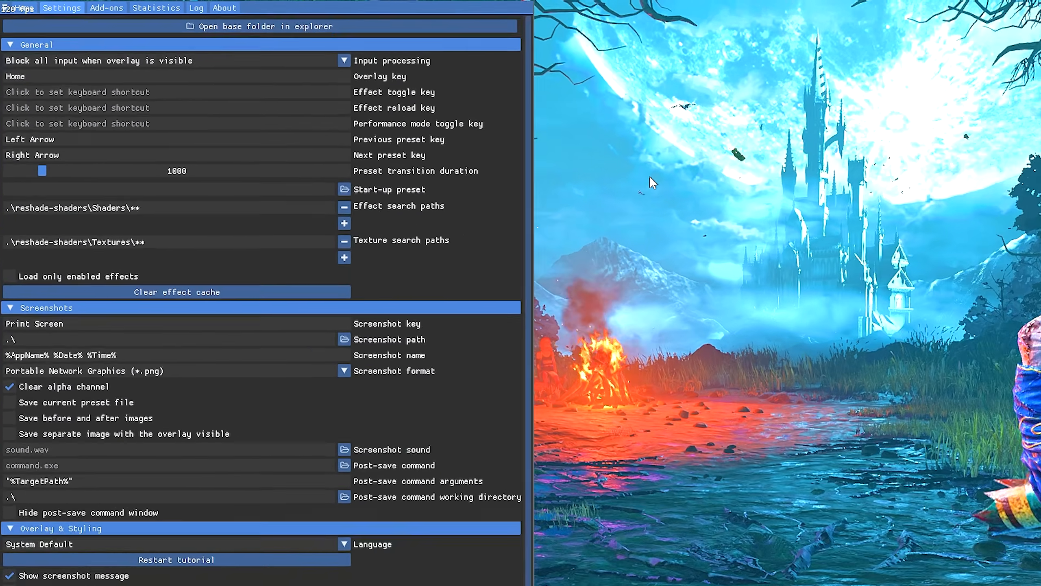
key("Home")
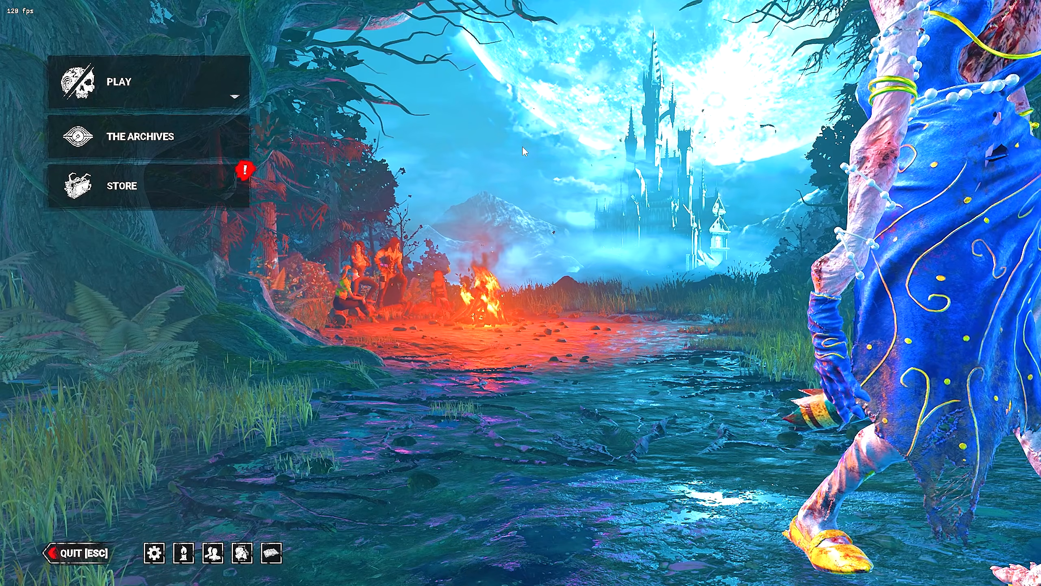
Cycle through the C_COLDWIND and C_MACMILLAN presets to preview each filter in the menu
key("Right")
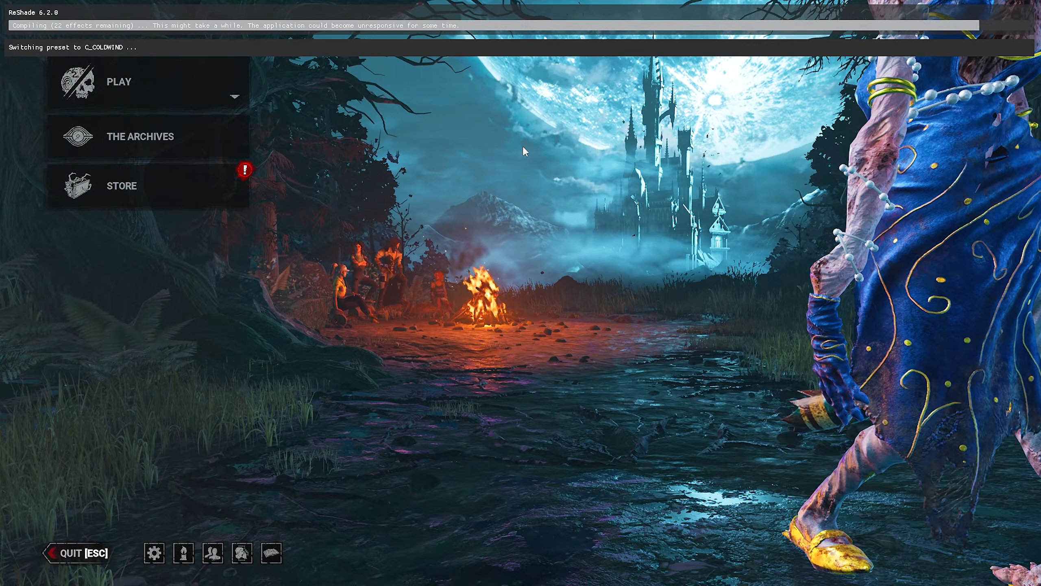
key("Right")
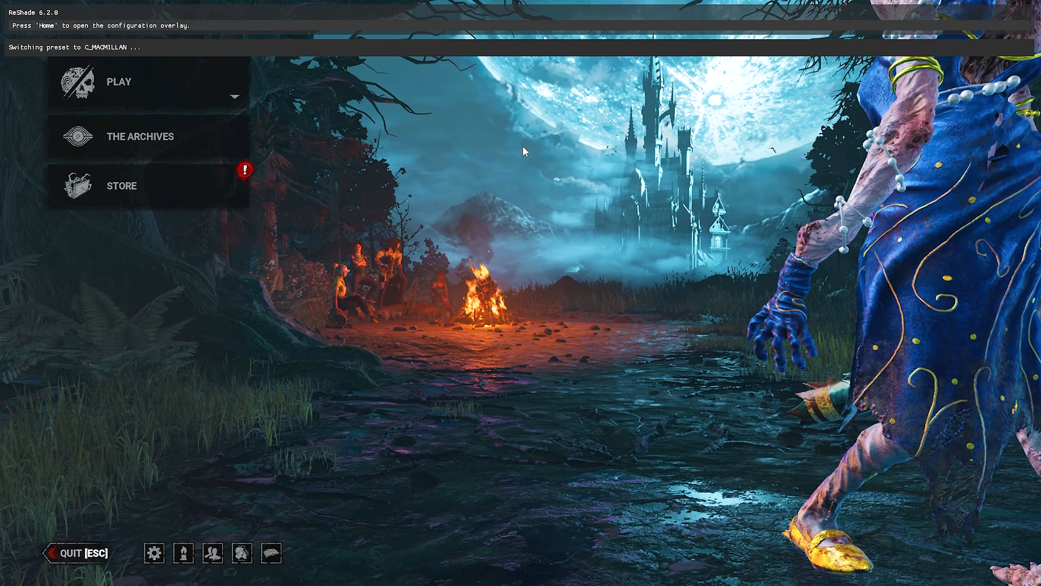
key("Right")
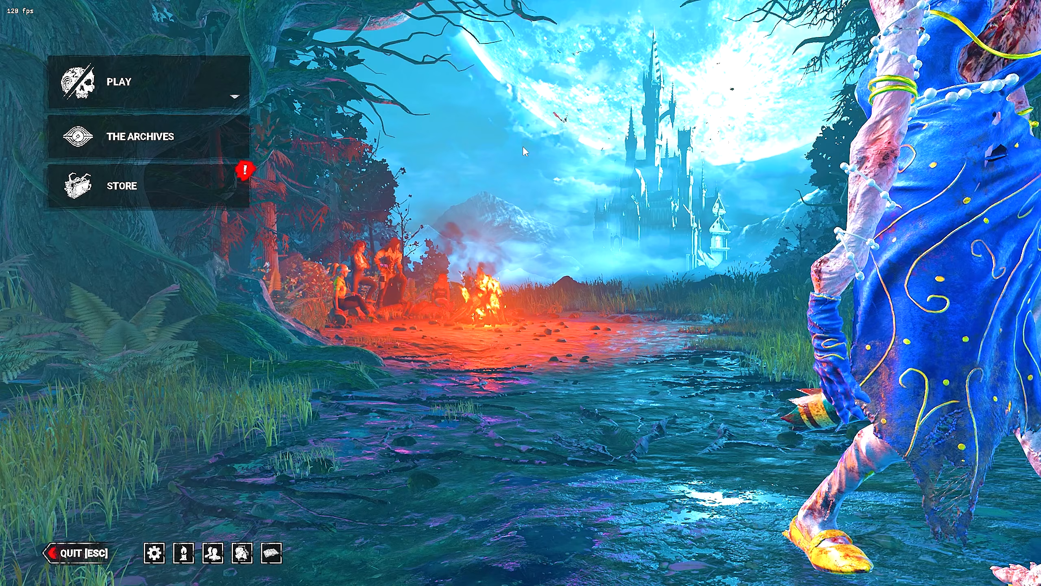